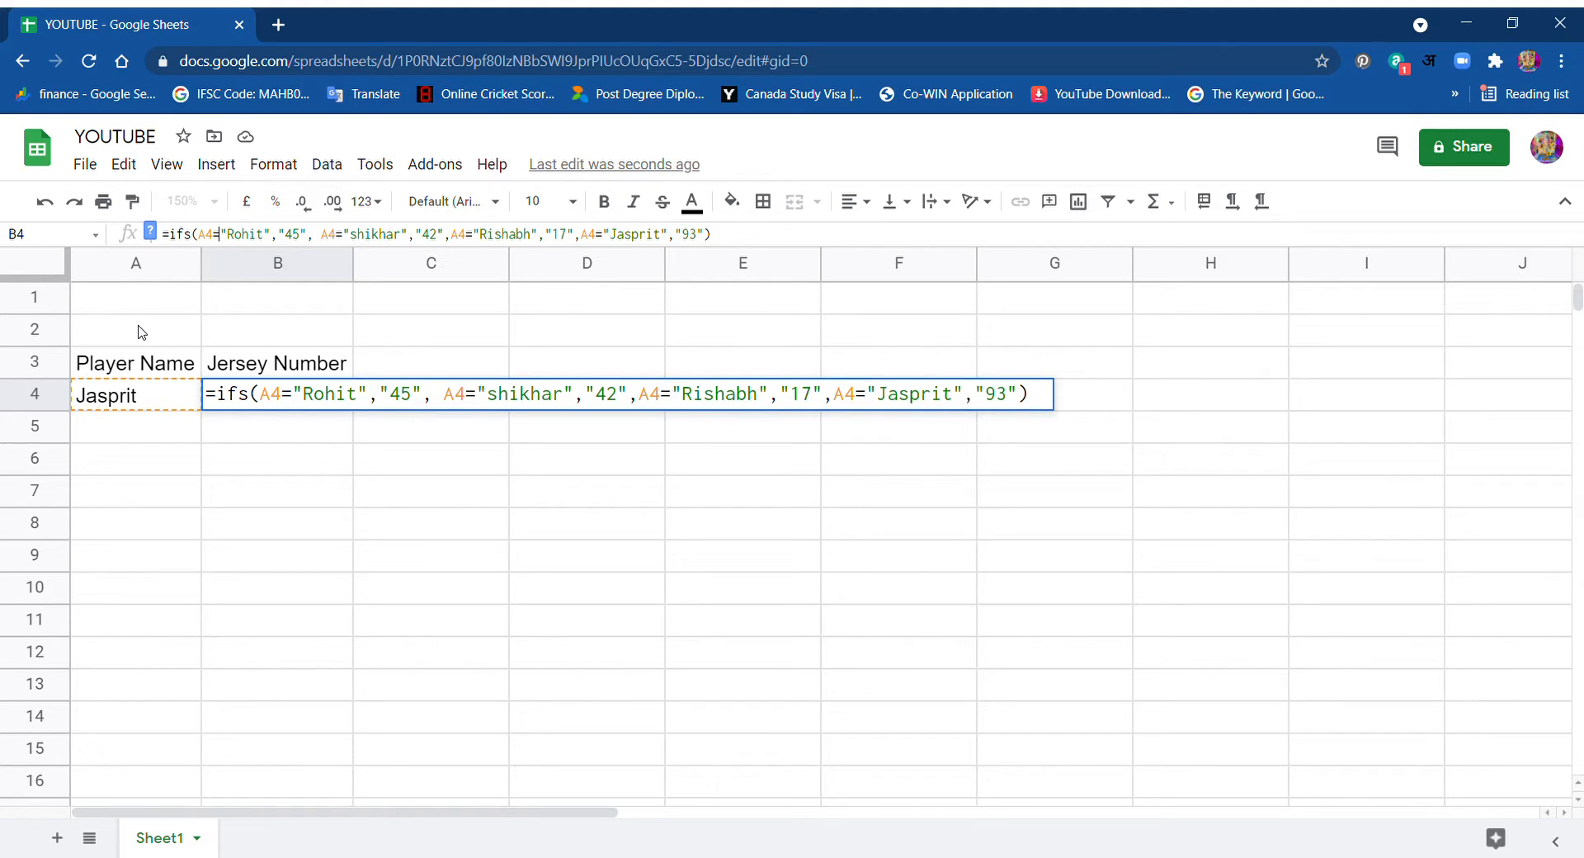
pyautogui.click(231, 470)
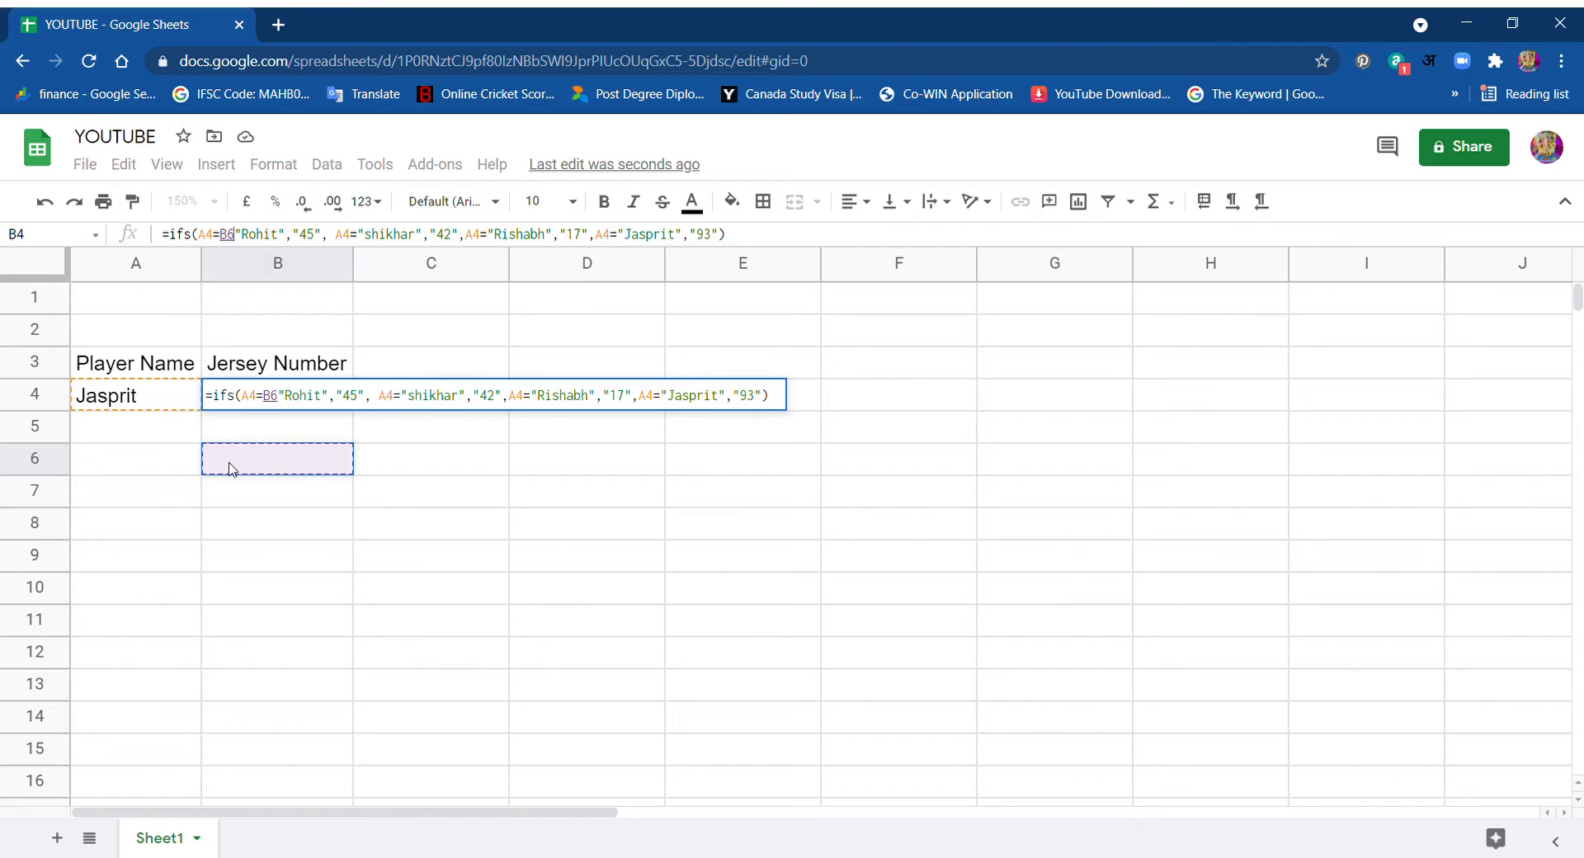
pyautogui.press('BackSpace')
pyautogui.press('BackSpace')
pyautogui.press('Return')
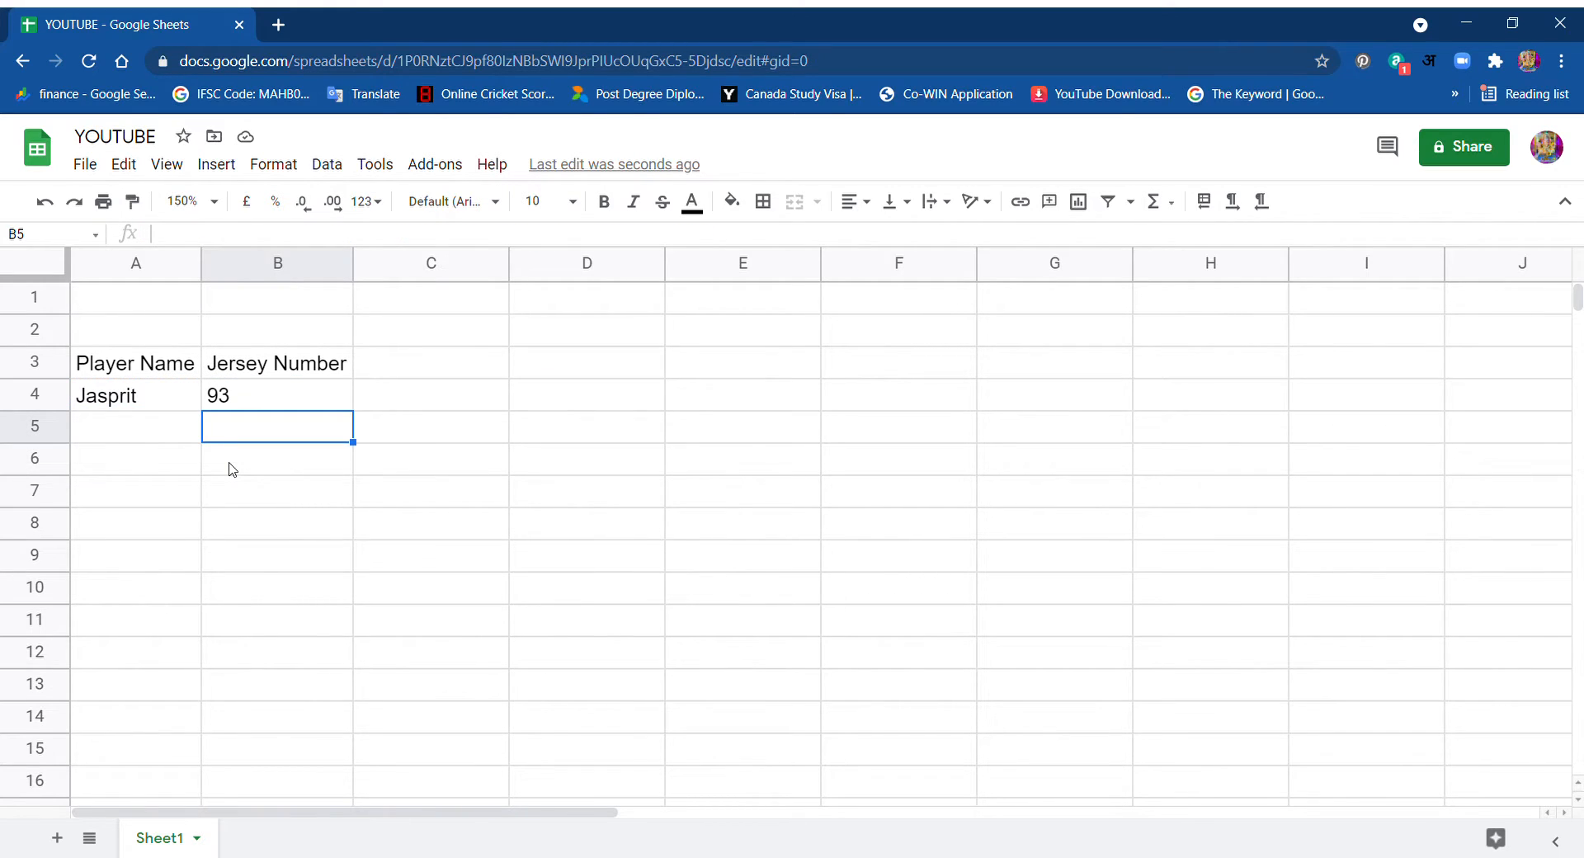
# - Enter the text ifs in cells D5 and D6
pyautogui.click(595, 375)
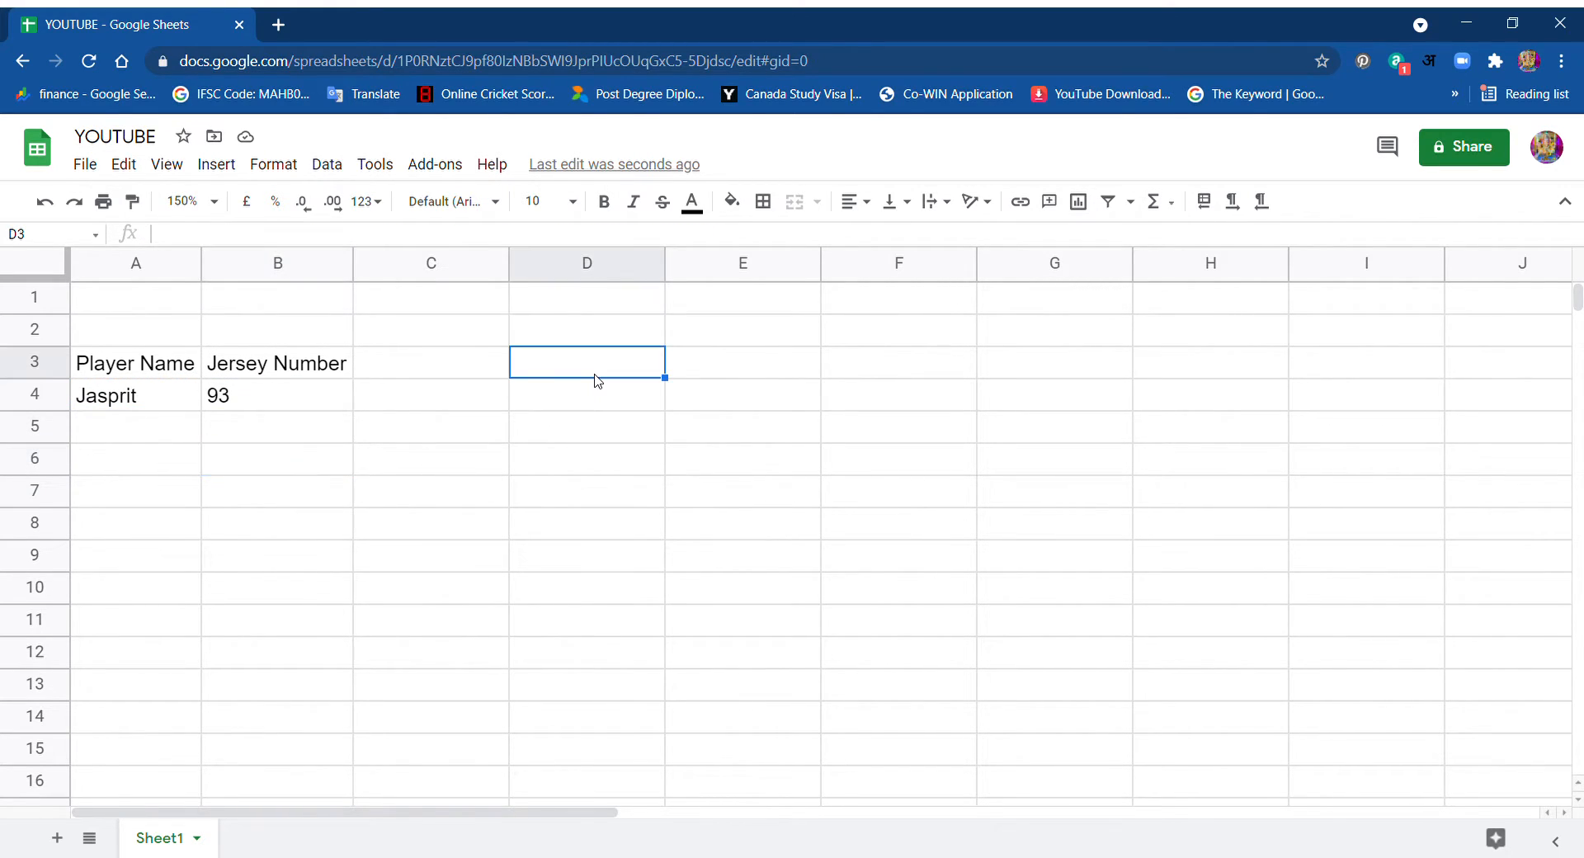
pyautogui.click(595, 405)
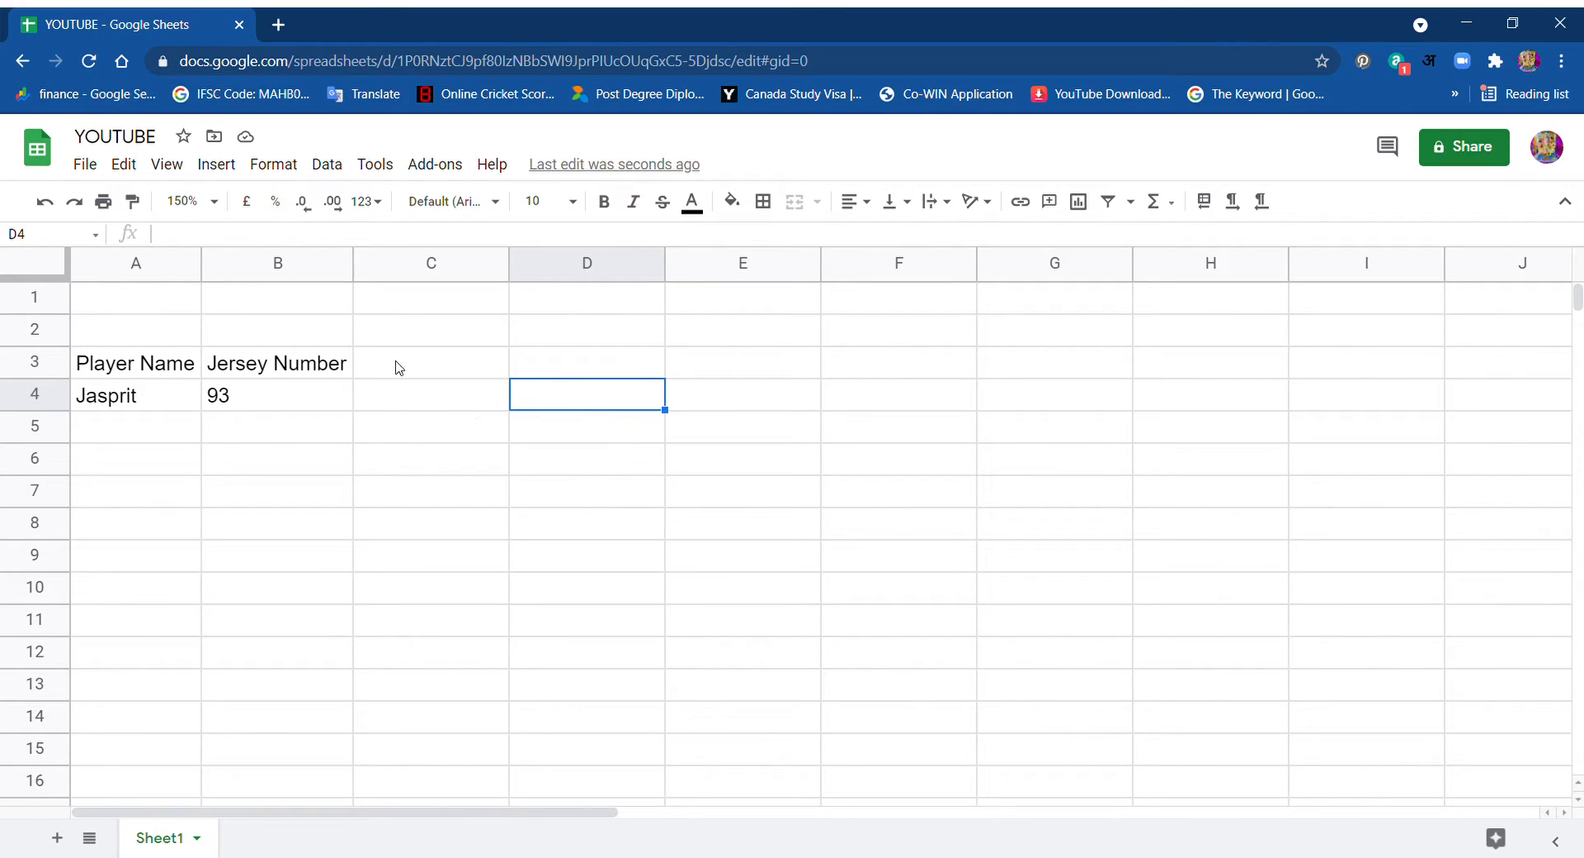
pyautogui.click(561, 431)
pyautogui.write('i')
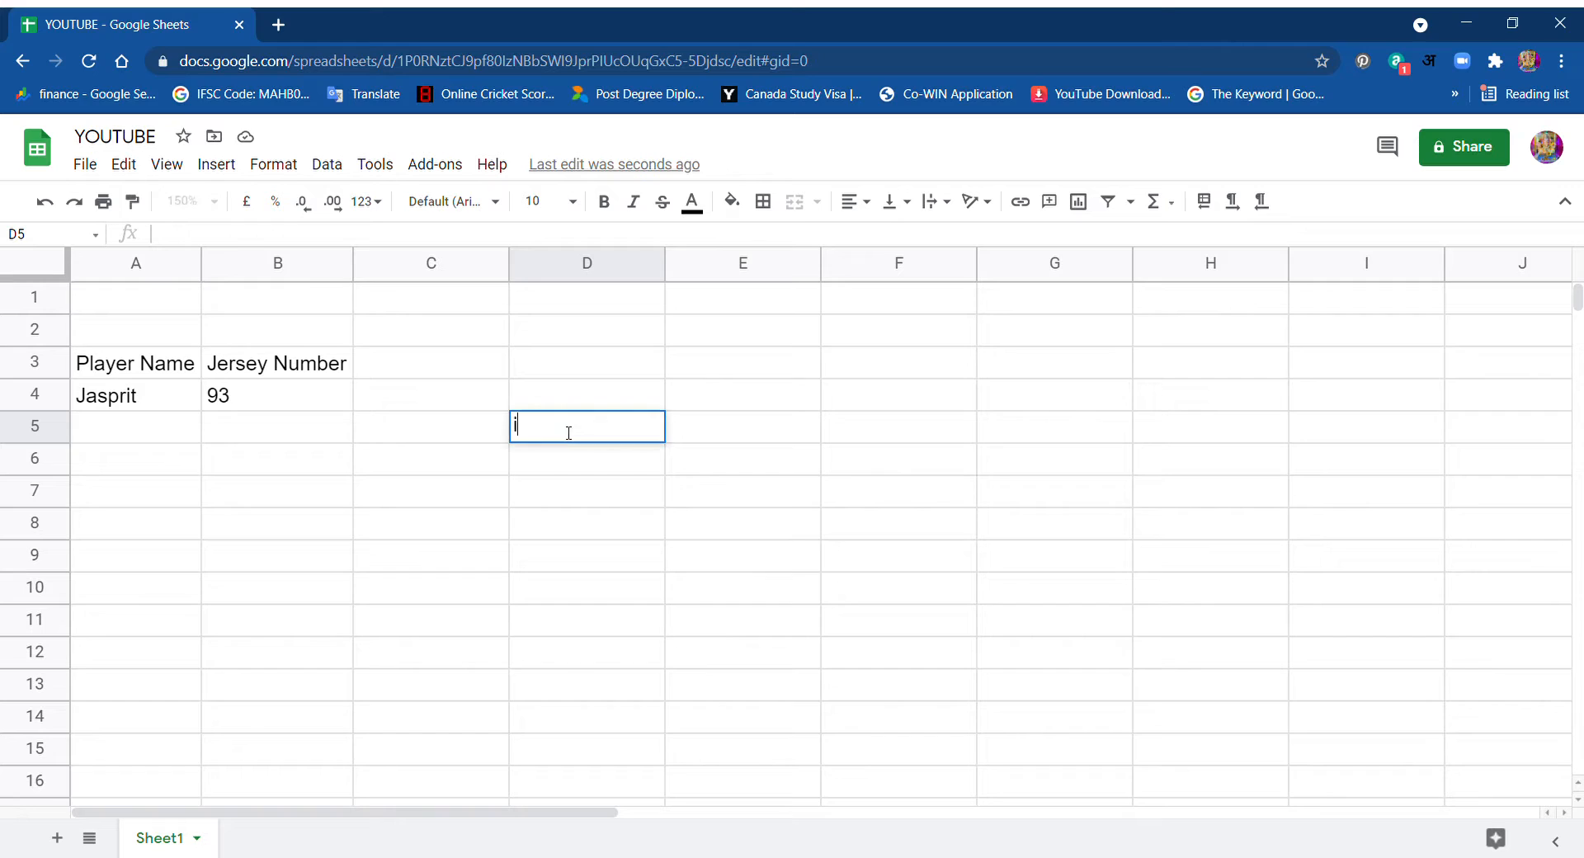
pyautogui.write('fs')
pyautogui.press('Return')
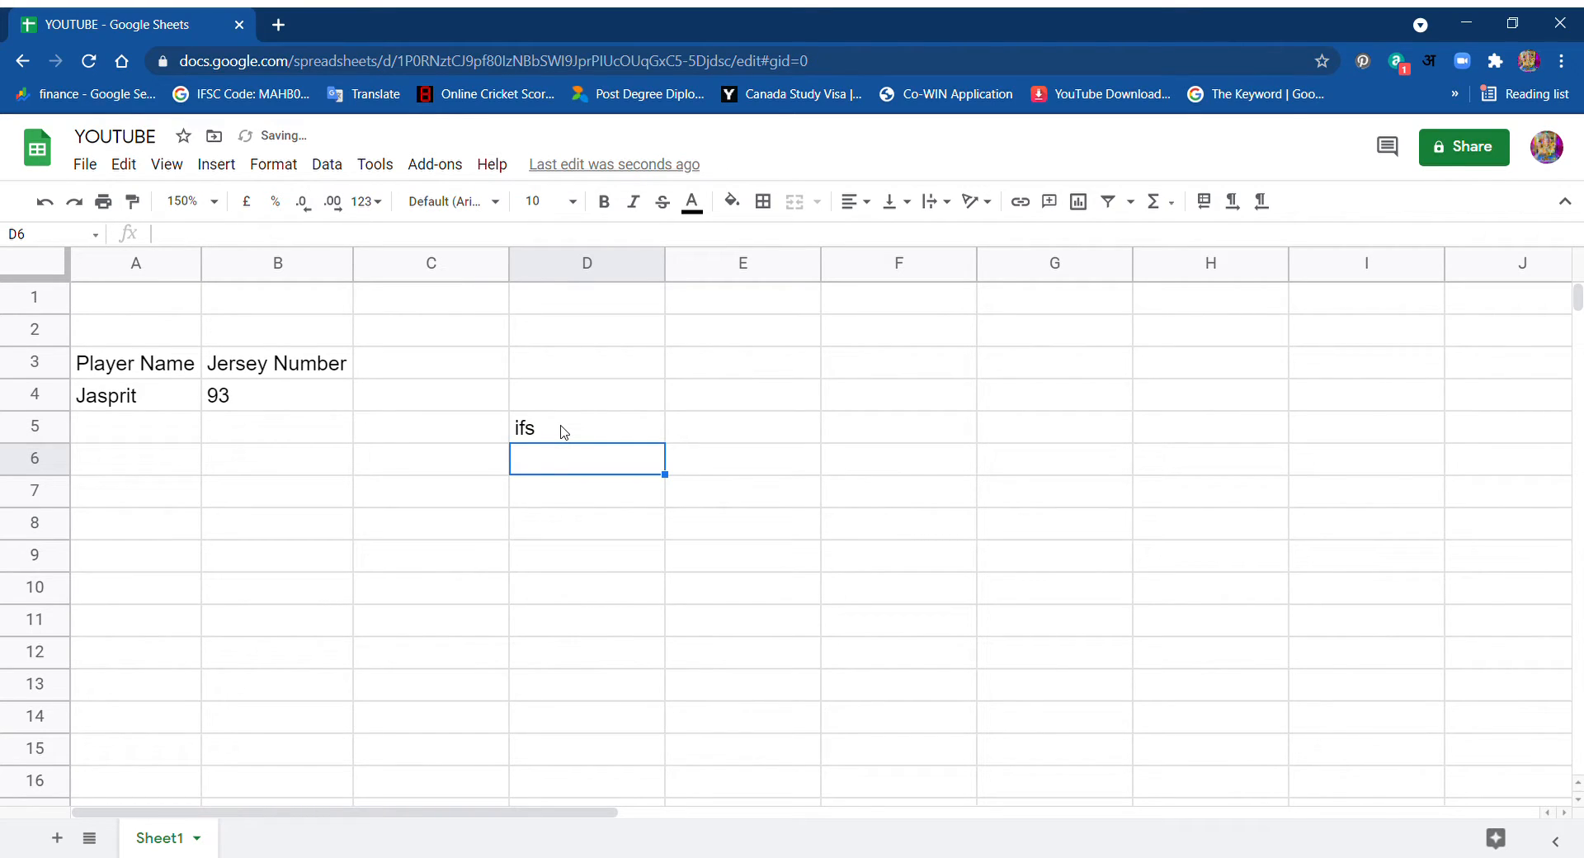
pyautogui.write('ifs')
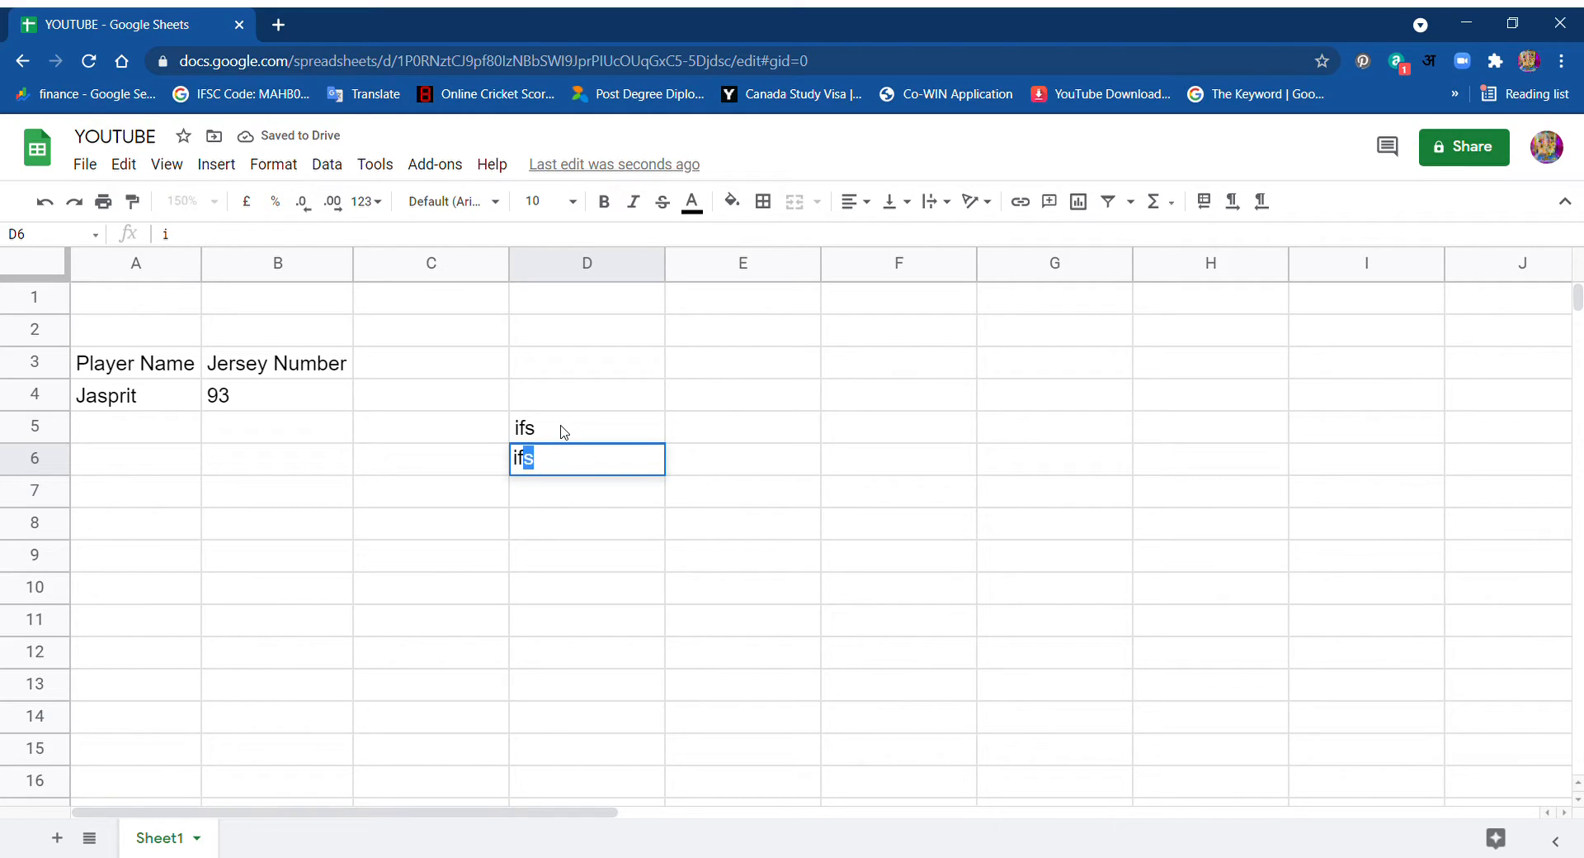
pyautogui.press('Return')
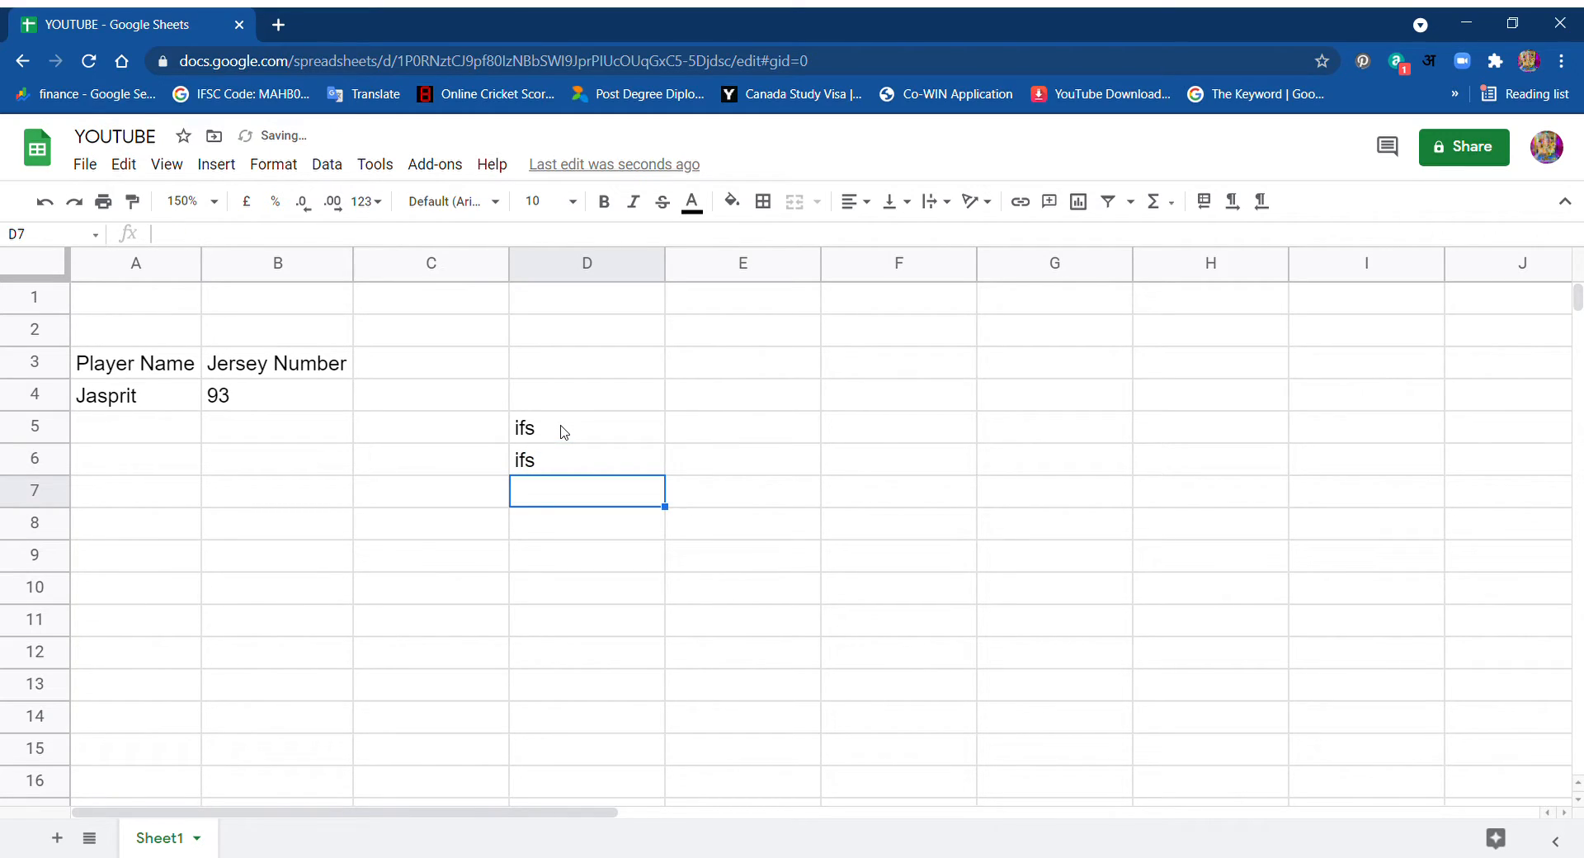
# - Clear the ifs text from cells D6 and D5
pyautogui.press('Up')
pyautogui.press('Delete')
pyautogui.press('Up')
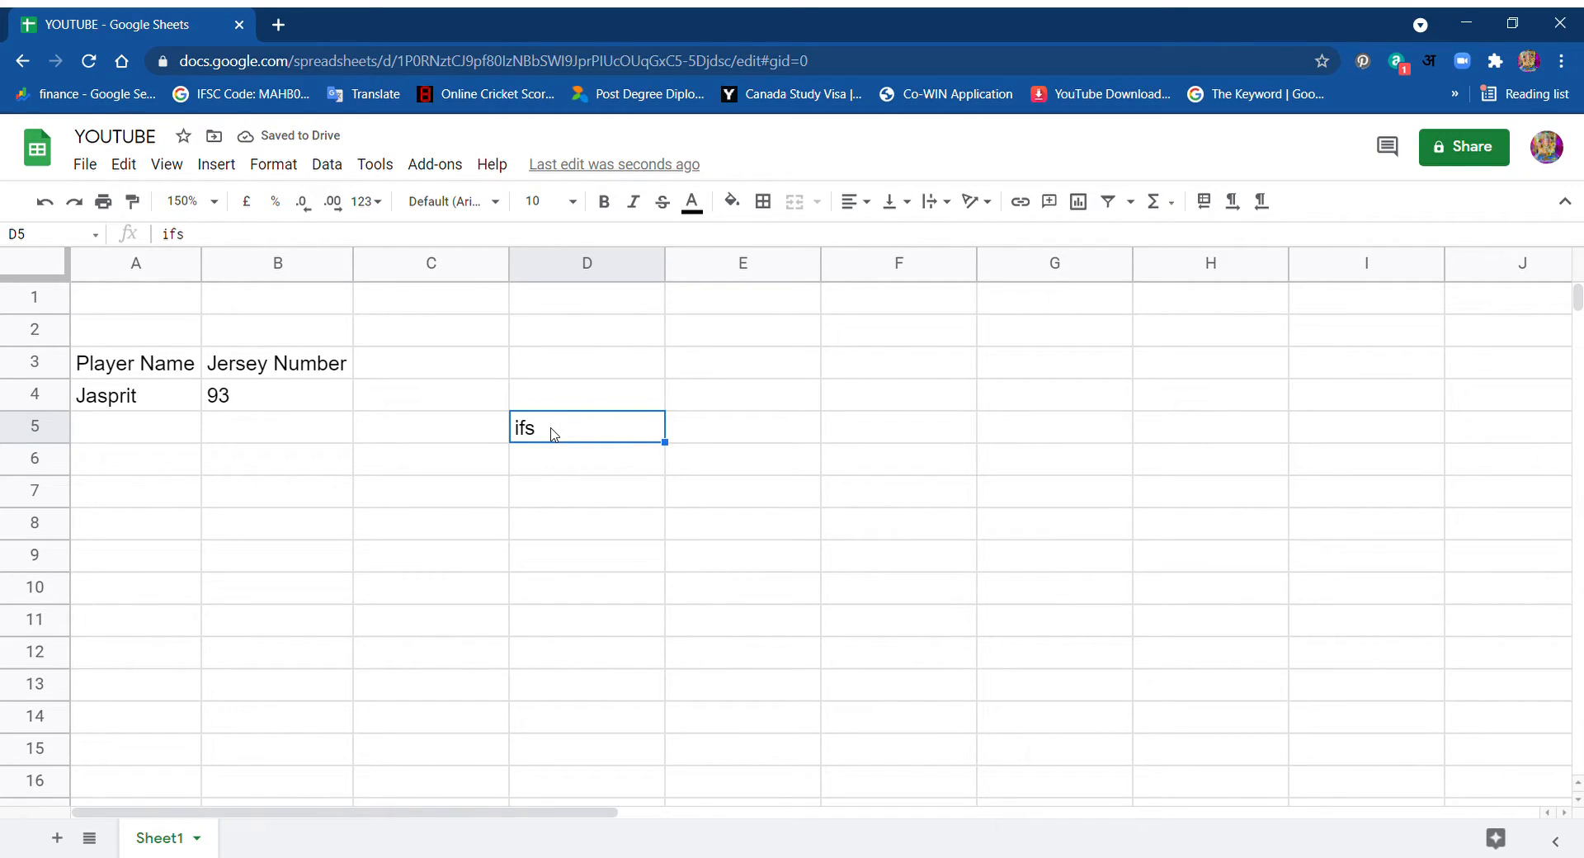
pyautogui.press('Delete')
# - Strip all arguments from the formula in B4, leaving only =ifs(, and show the function's syntax help
pyautogui.click(338, 394)
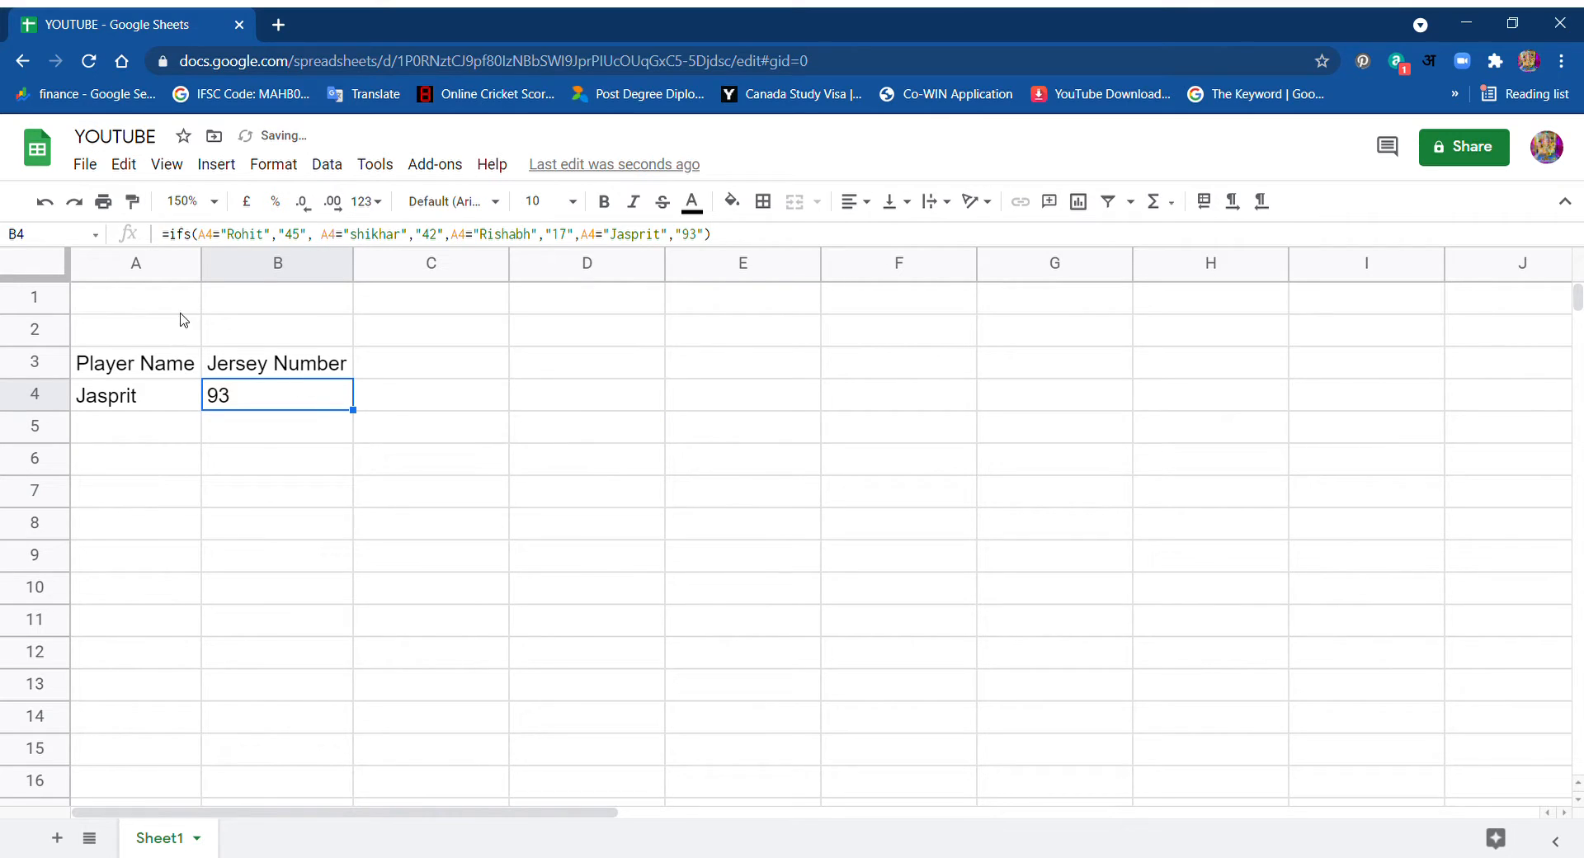
pyautogui.moveTo(722, 236); pyautogui.dragTo(210, 252)
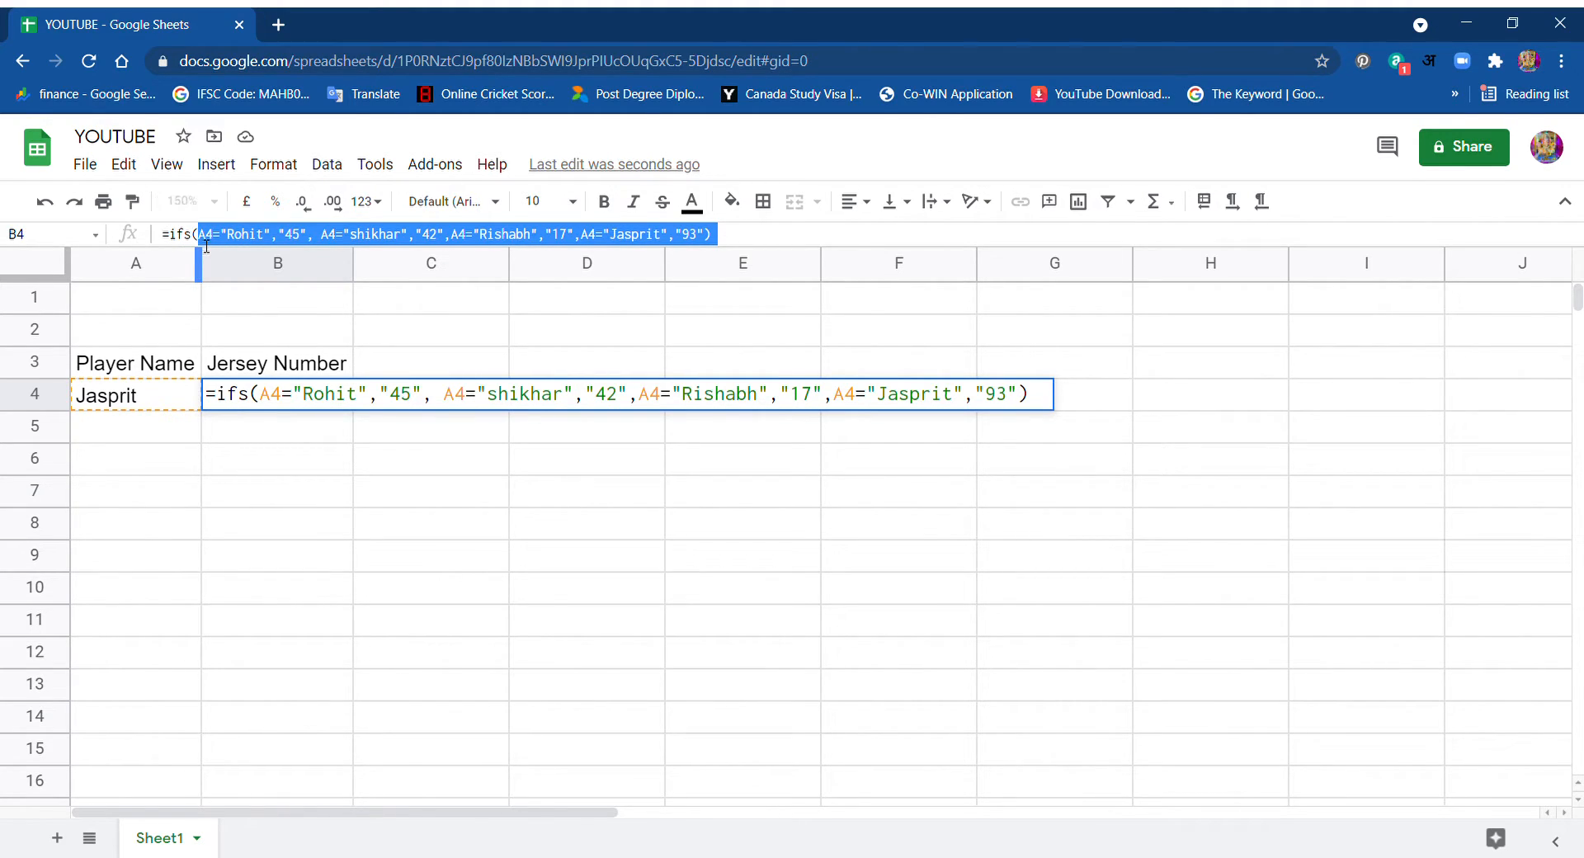
pyautogui.press('BackSpace')
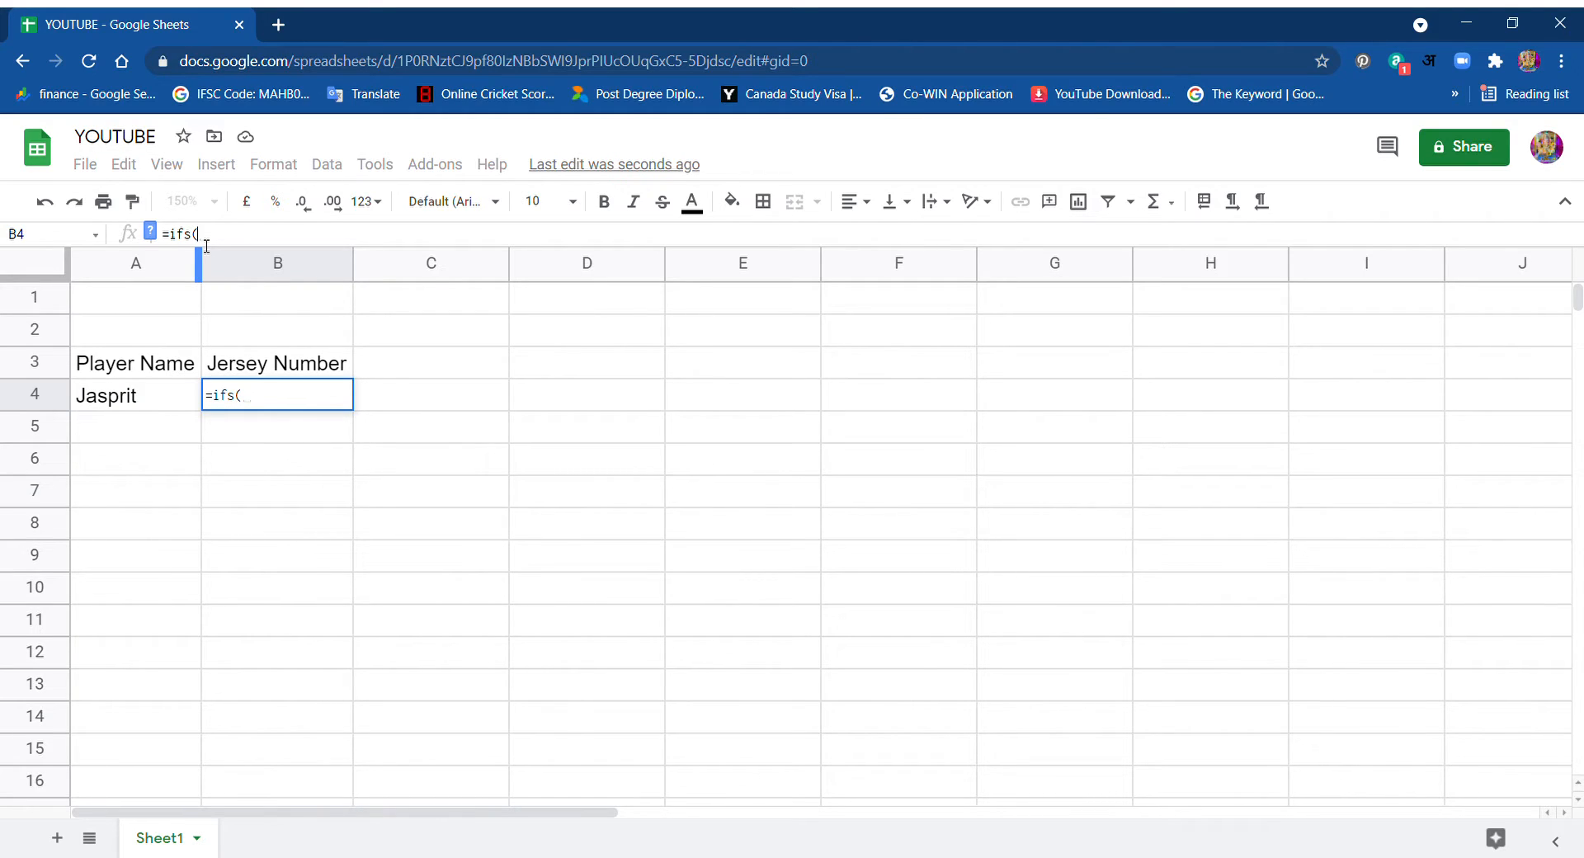
pyautogui.press('BackSpace')
pyautogui.write('(')
pyautogui.click(151, 231)
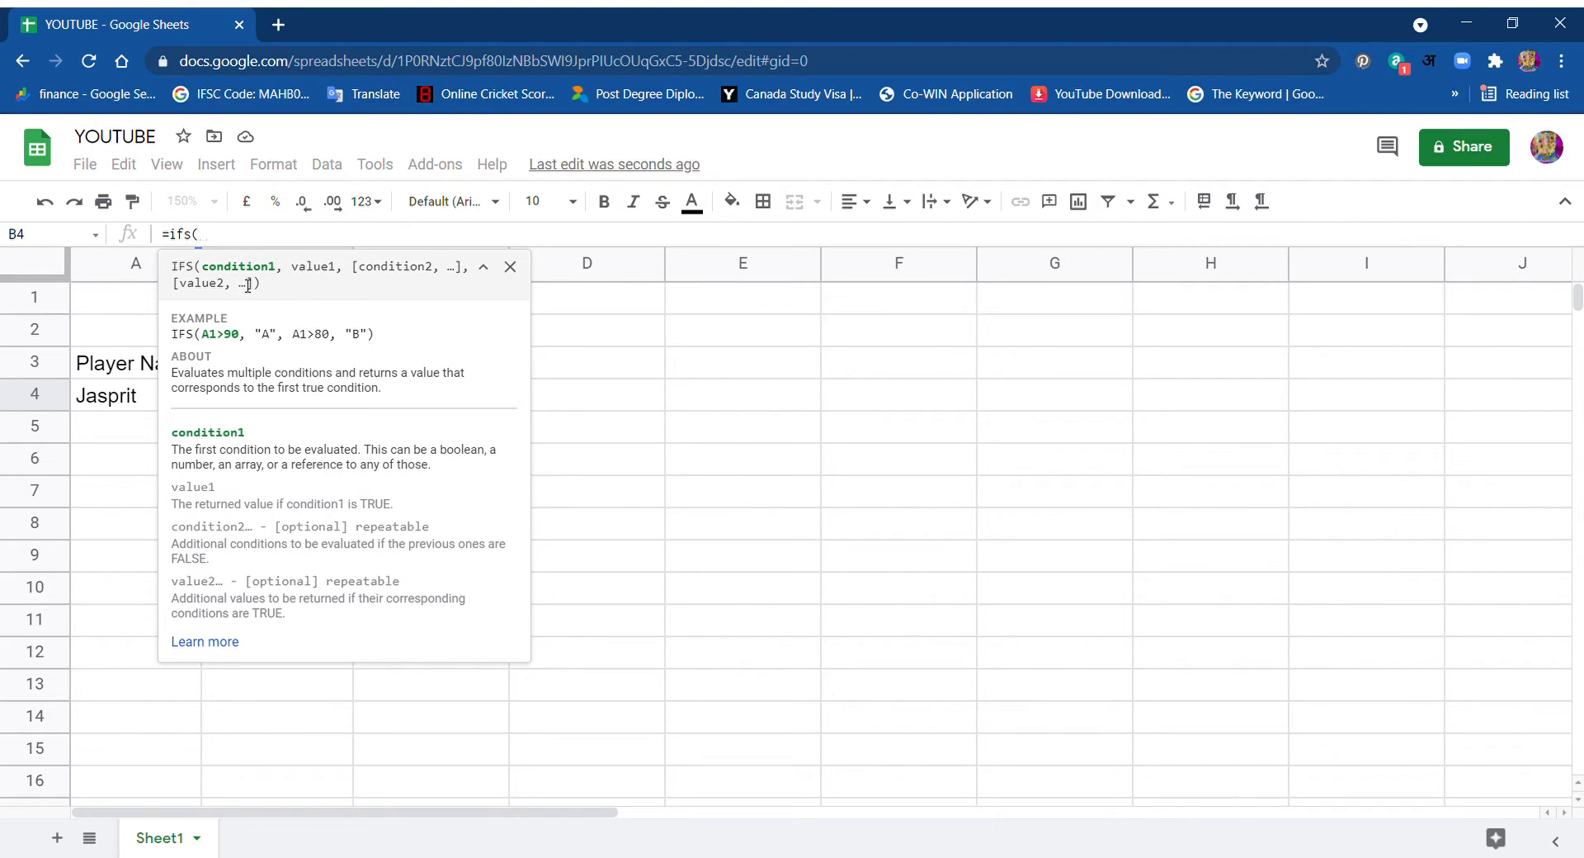
# - Add the first condition A4="Rohit" with the return value 45 to the IFS formula, ending with a comma
pyautogui.click(149, 396)
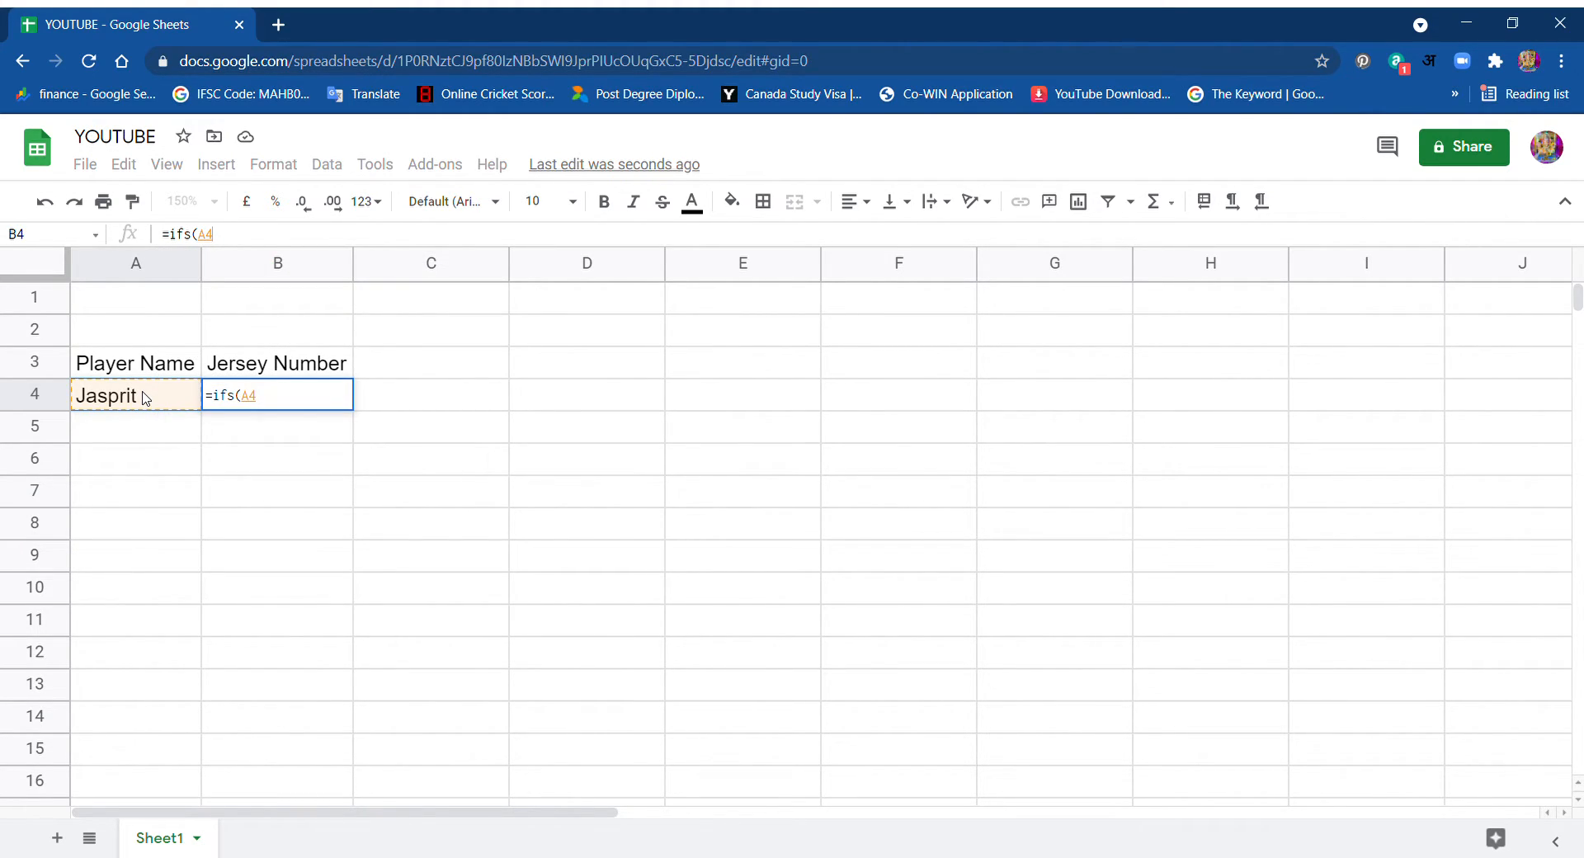
pyautogui.write('=')
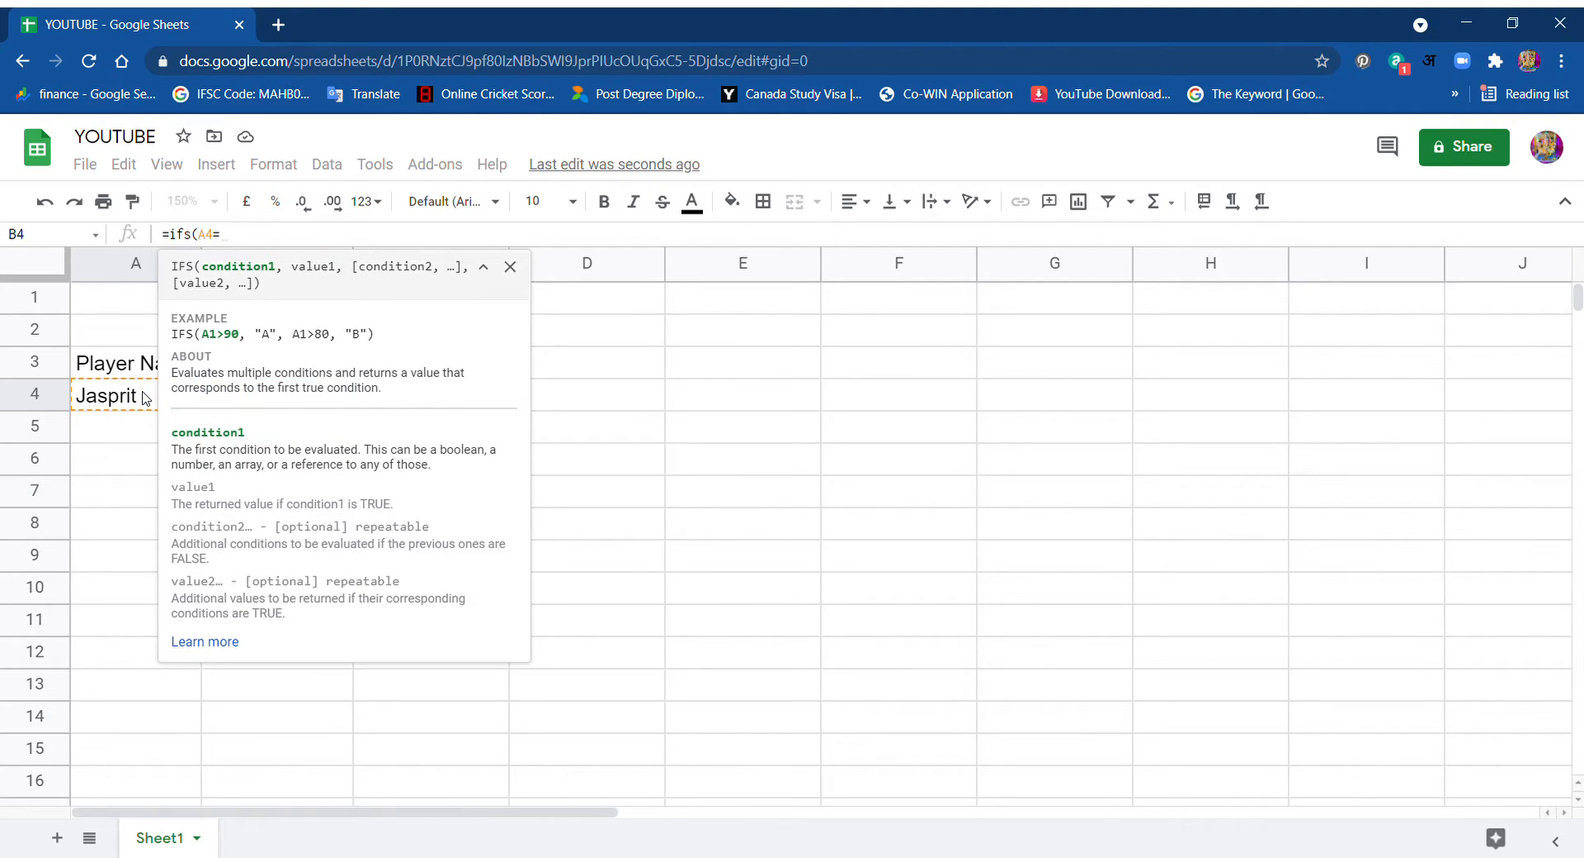
pyautogui.write('"Rohi')
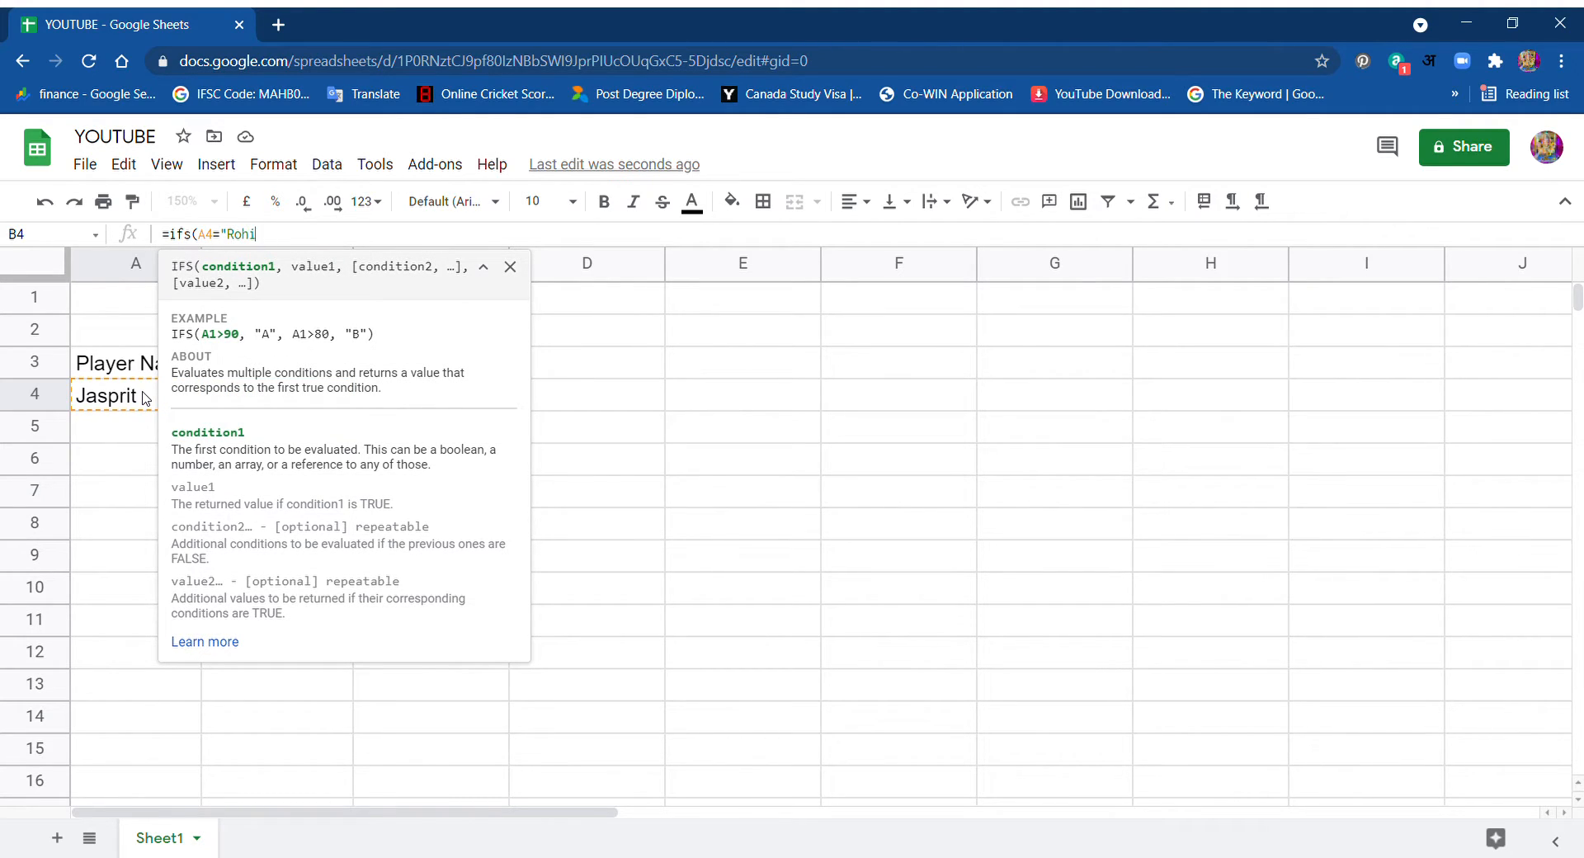
pyautogui.write('t",45')
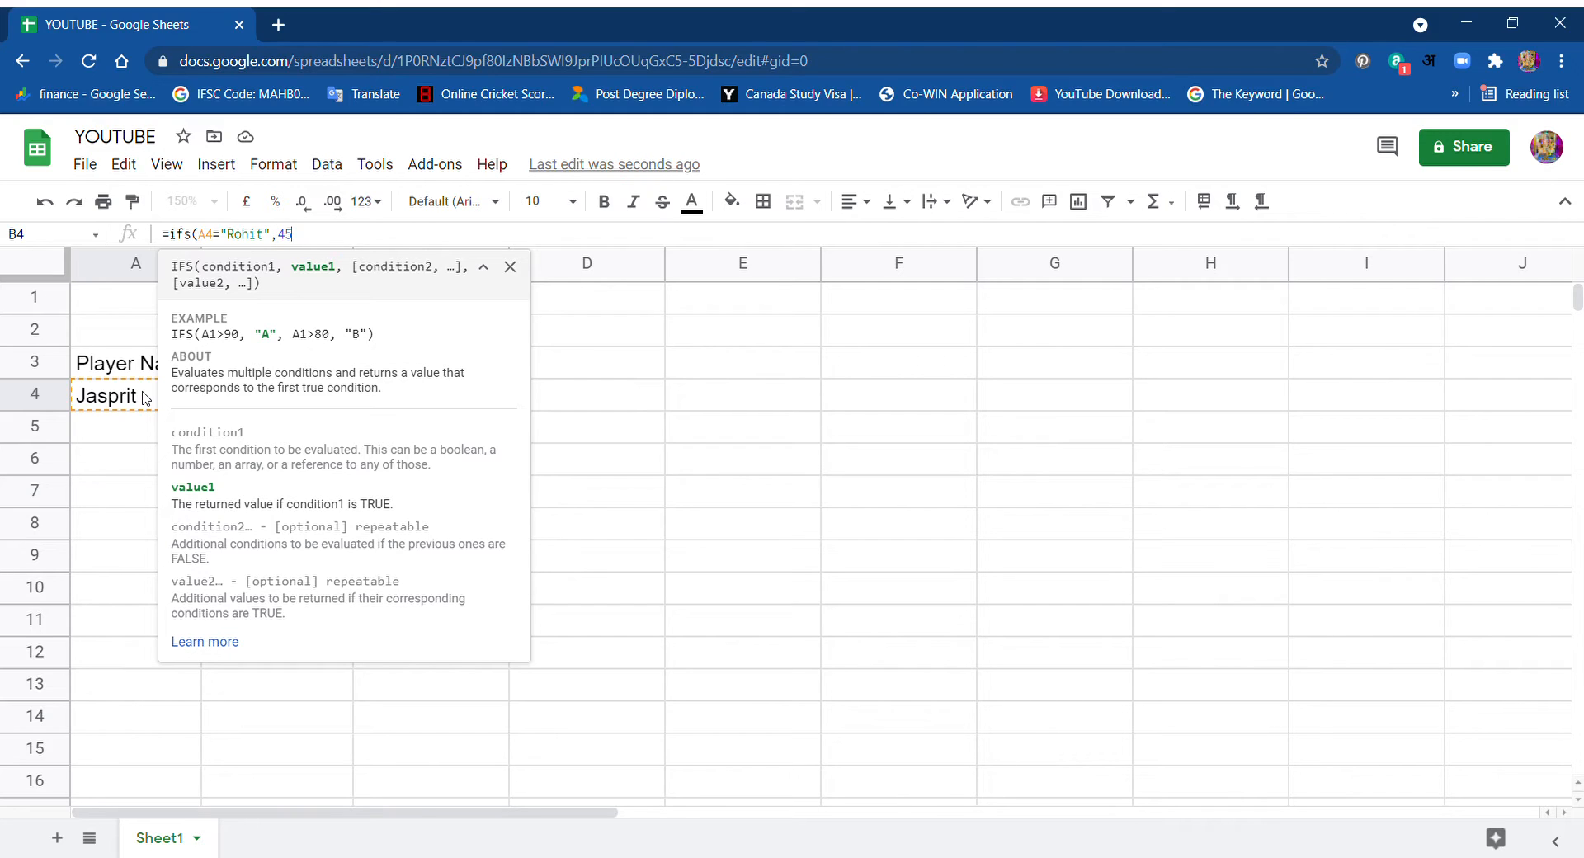
pyautogui.write(',')
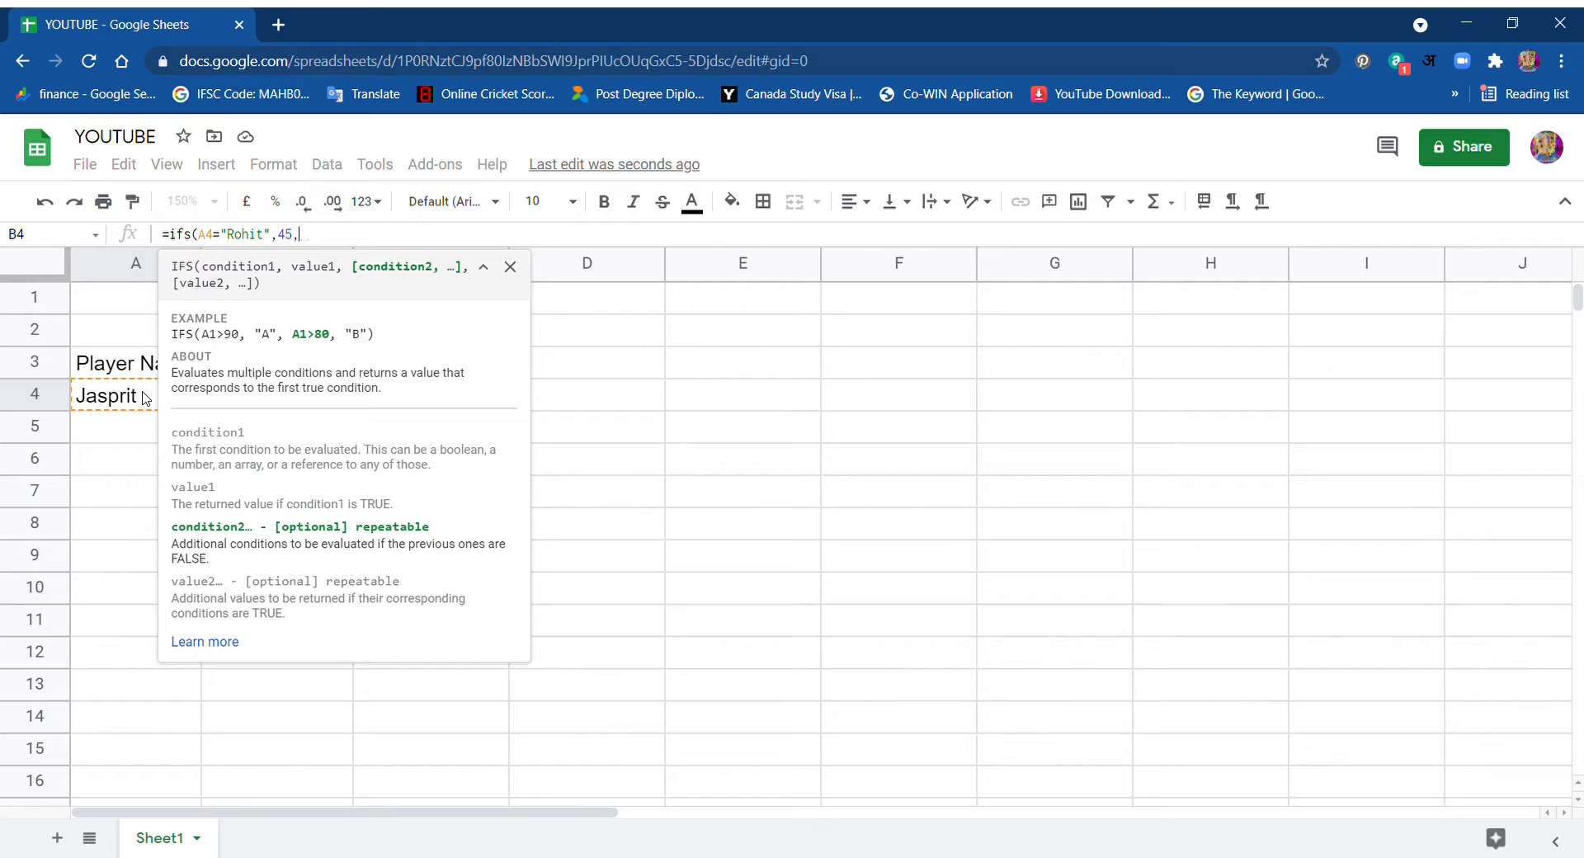
# - Add the second condition A4="jasprit" with the return value 93 to the IFS formula, ending with a comma
pyautogui.click(145, 399)
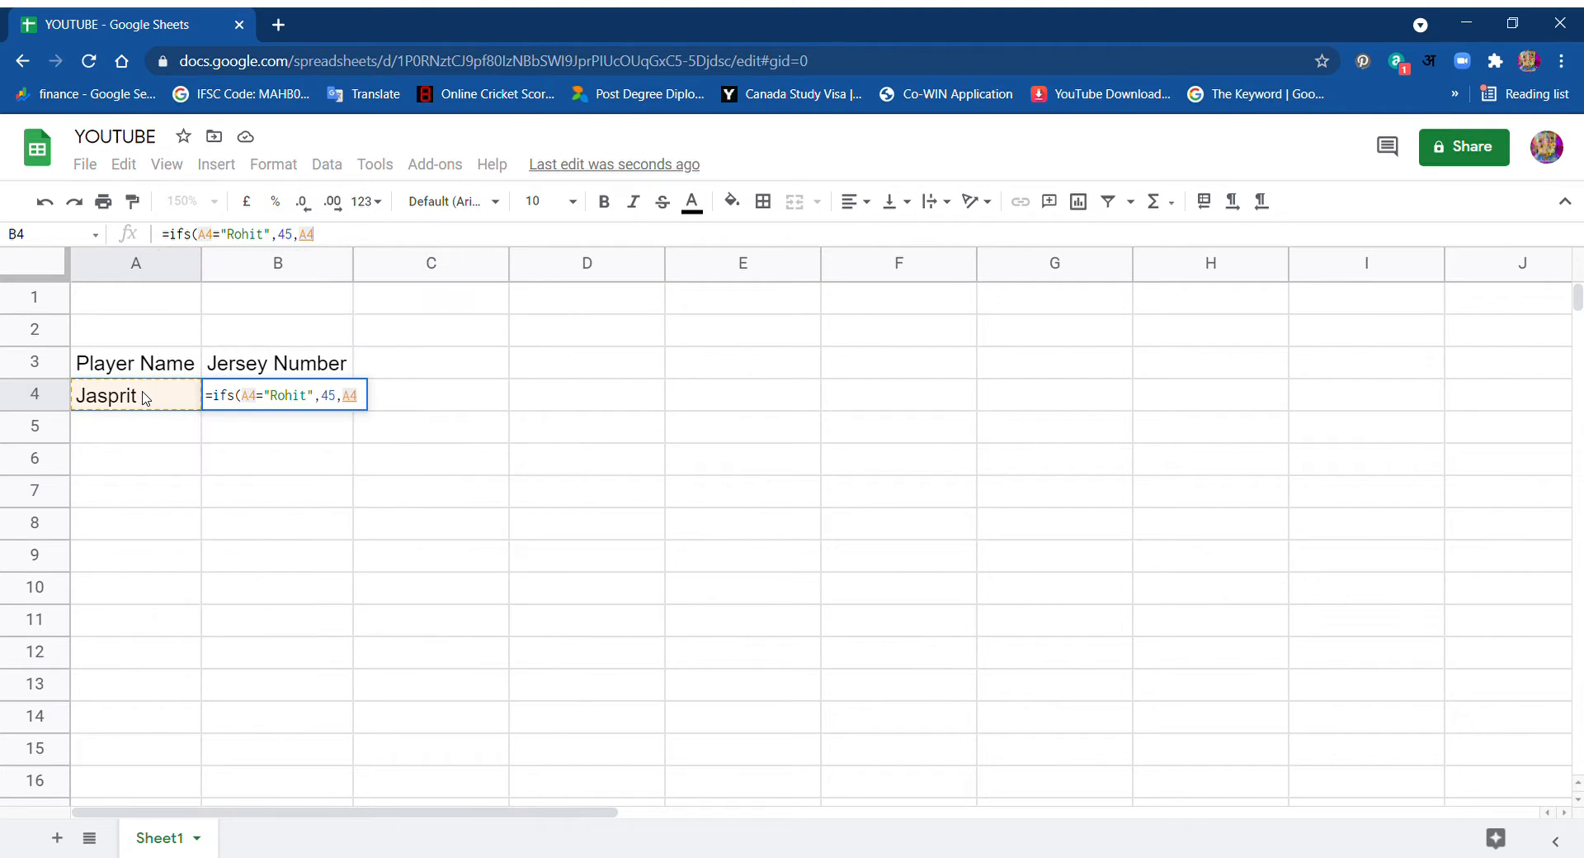
pyautogui.write('=')
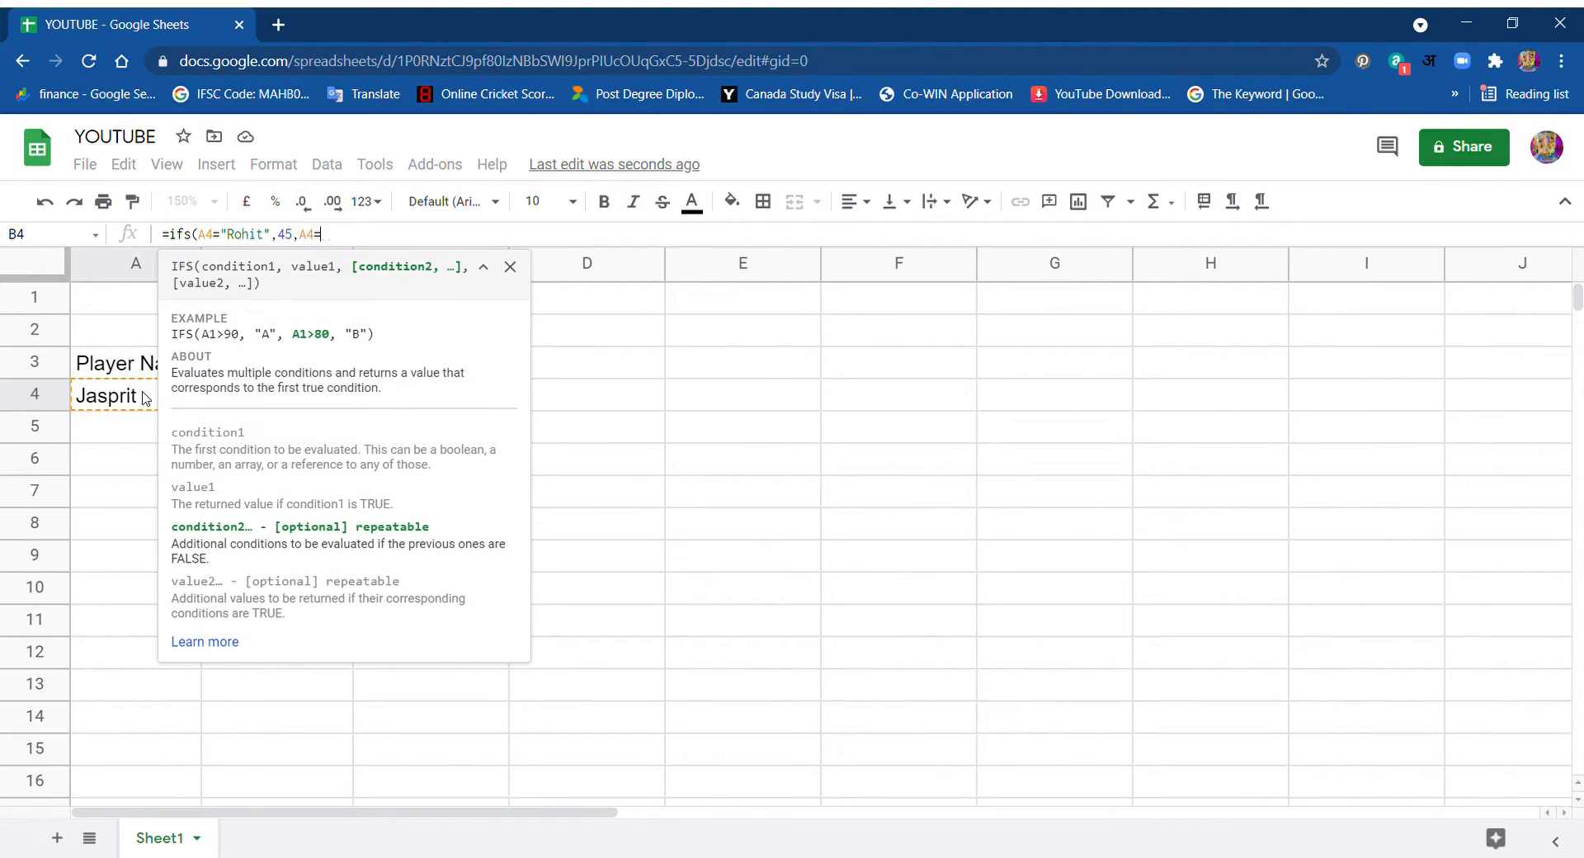
pyautogui.write('"Jaspr')
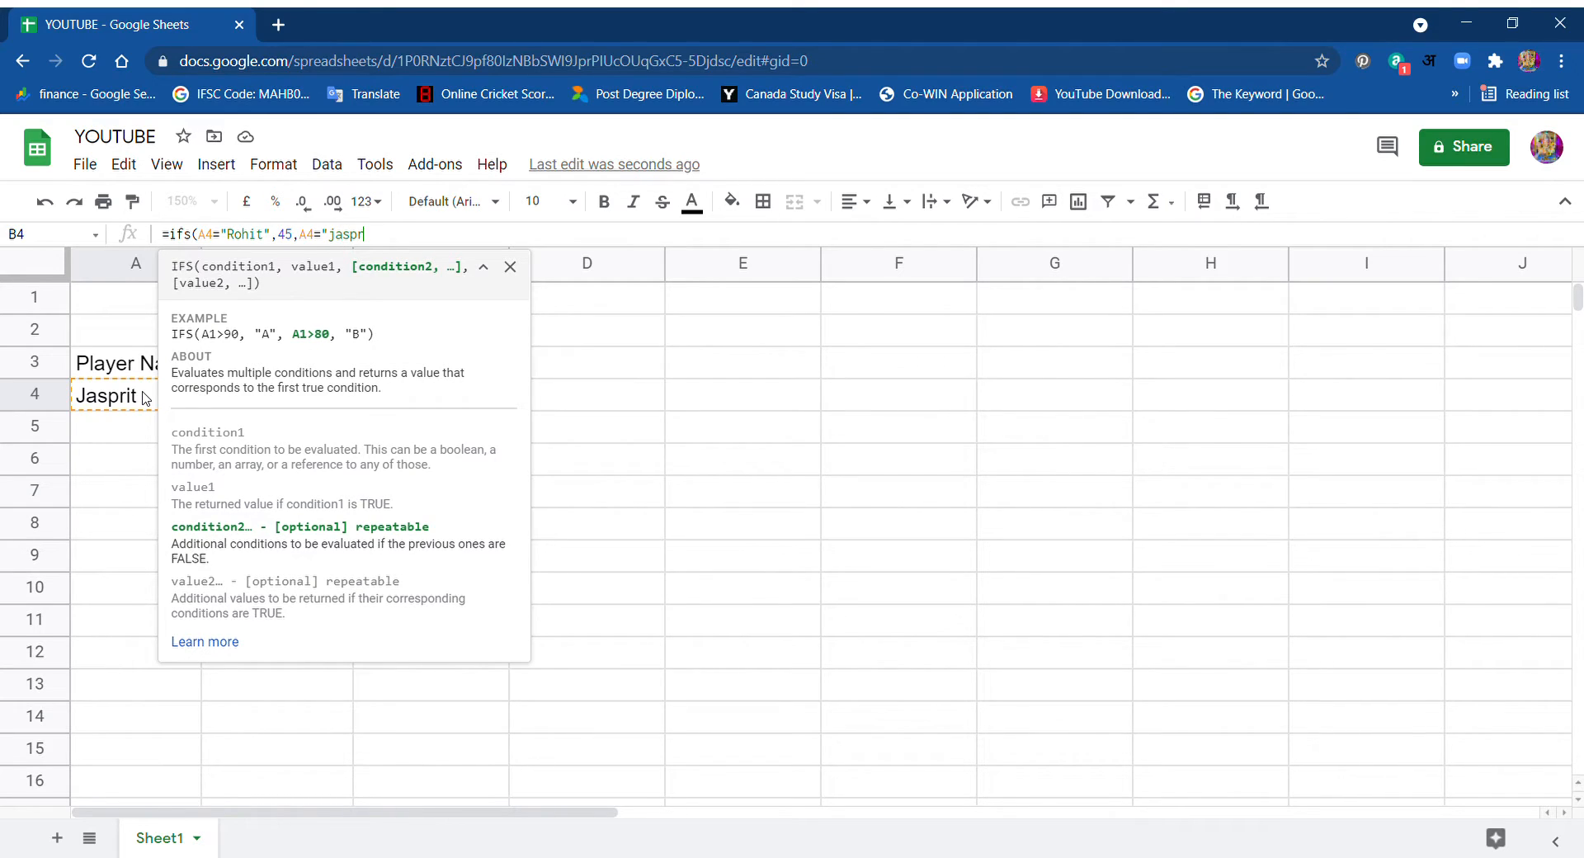
pyautogui.write('it",')
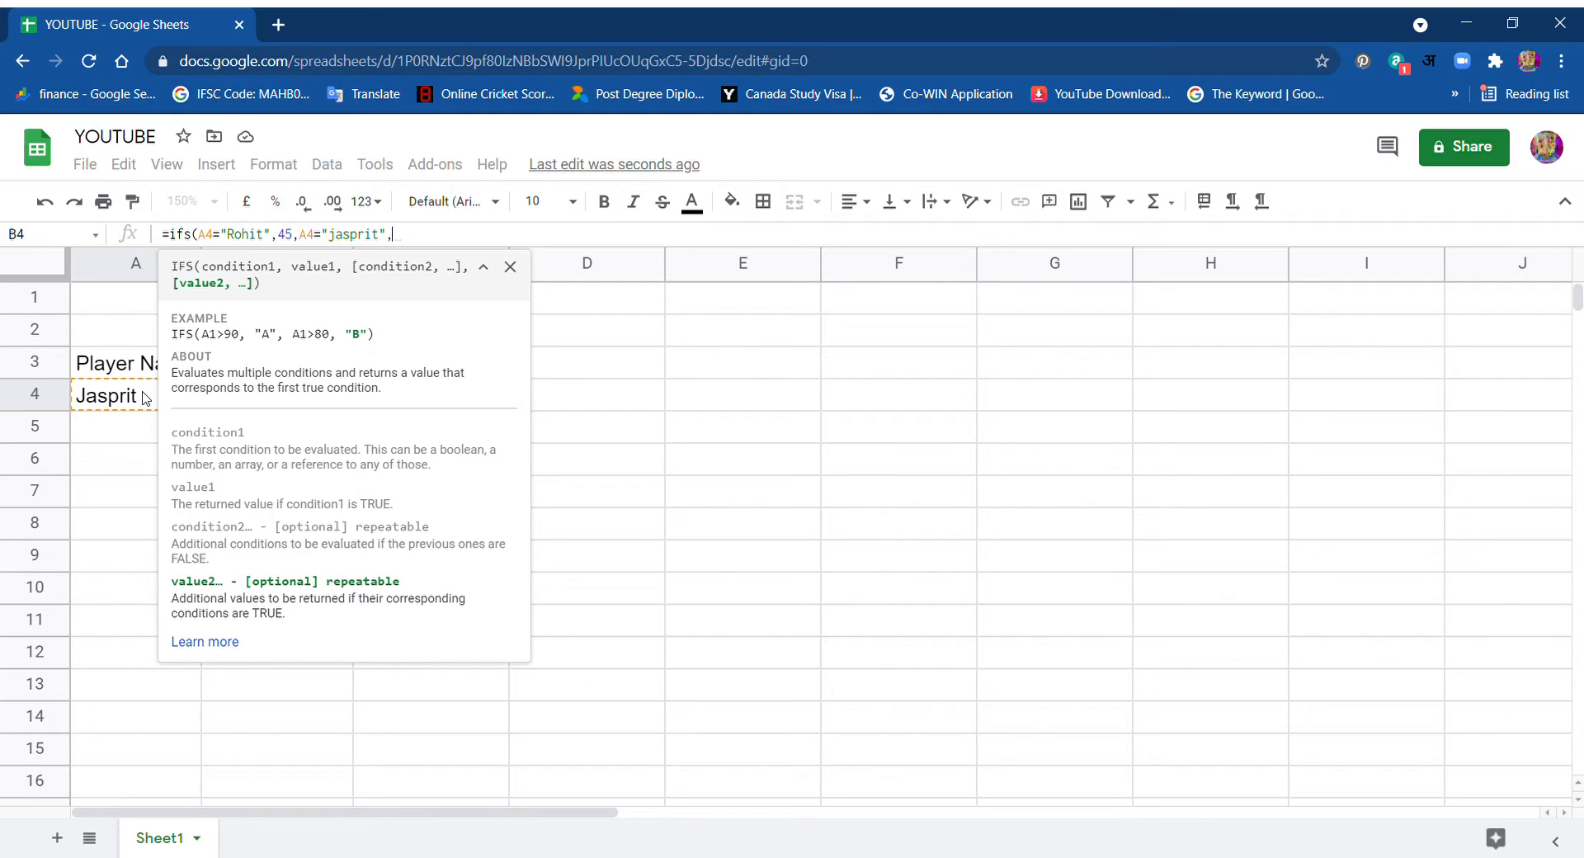
pyautogui.write('93,')
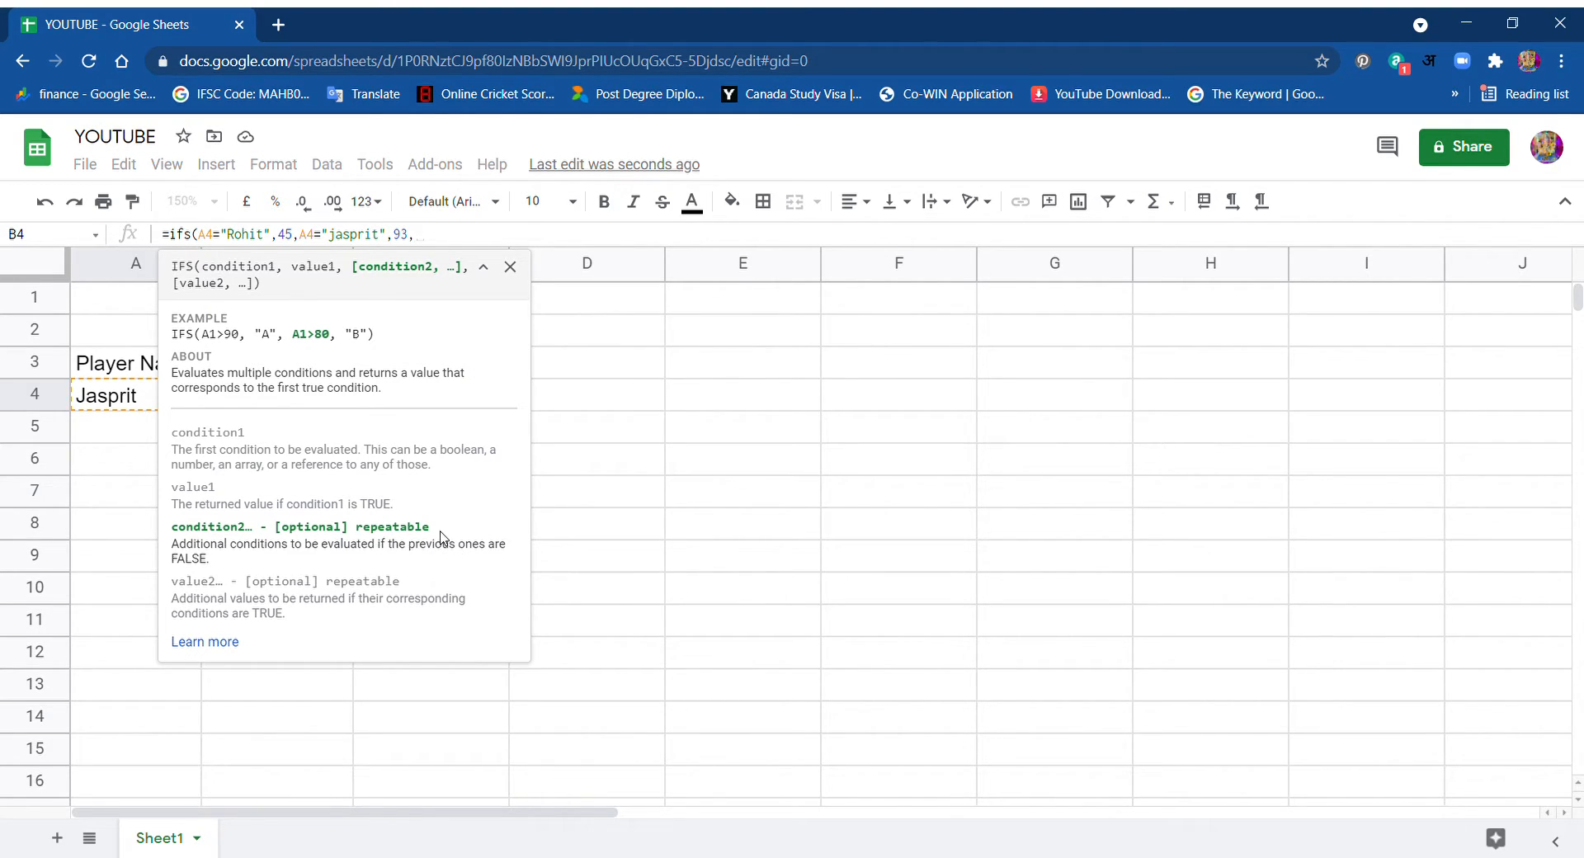
# - Collapse the IFS help details and examine which condition or value each part of the formula represents, keeping the trailing comma
pyautogui.click(484, 266)
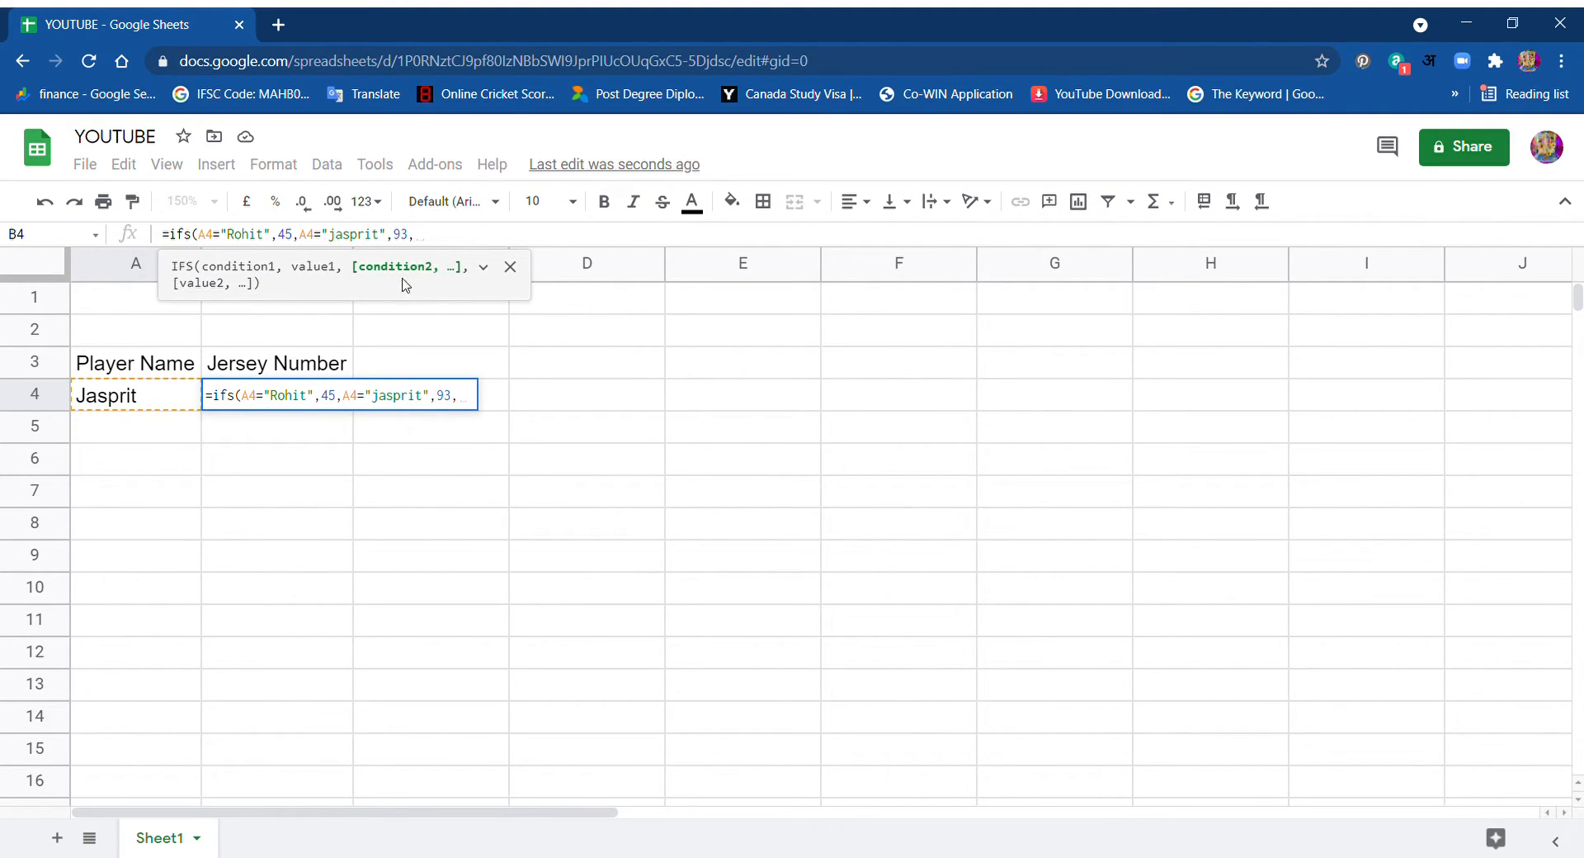
pyautogui.click(222, 239)
pyautogui.click(287, 238)
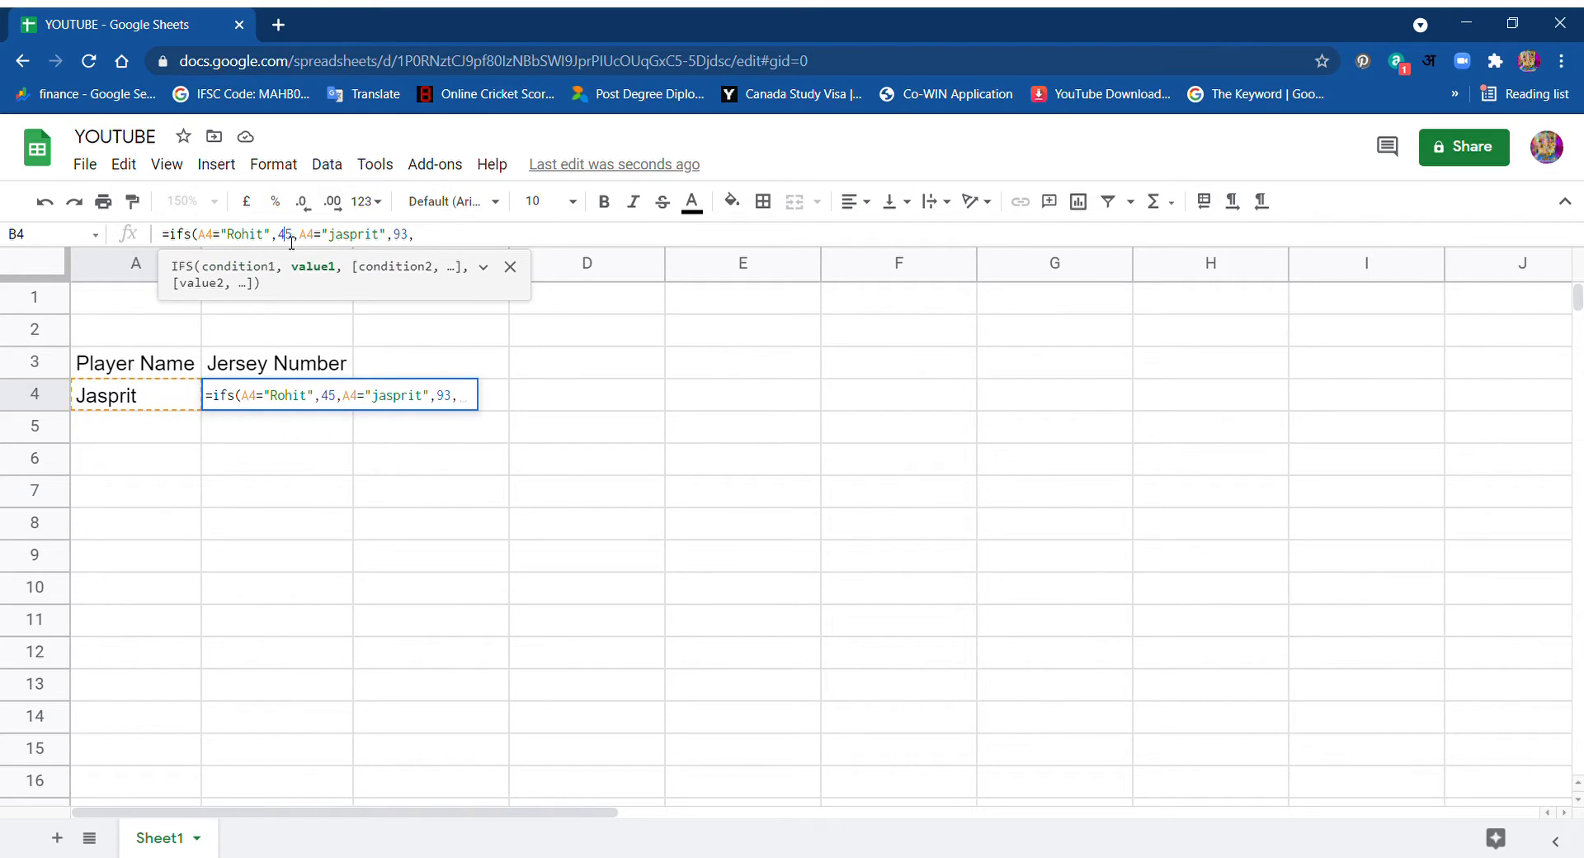
pyautogui.click(347, 241)
pyautogui.click(320, 239)
pyautogui.click(358, 239)
pyautogui.click(428, 239)
pyautogui.click(418, 239)
pyautogui.press('Delete')
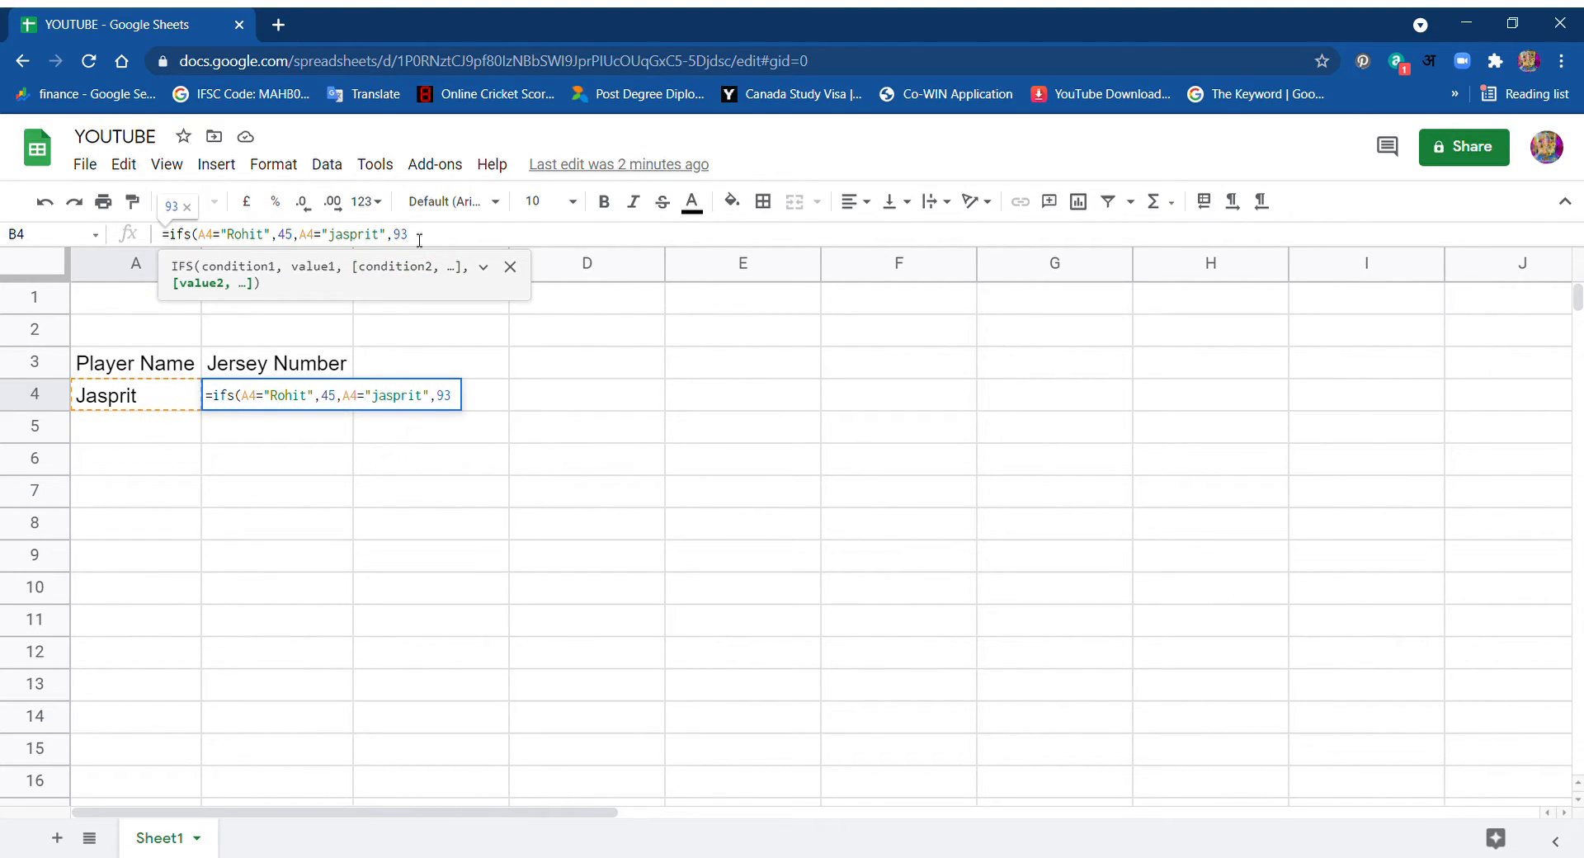
pyautogui.write(',')
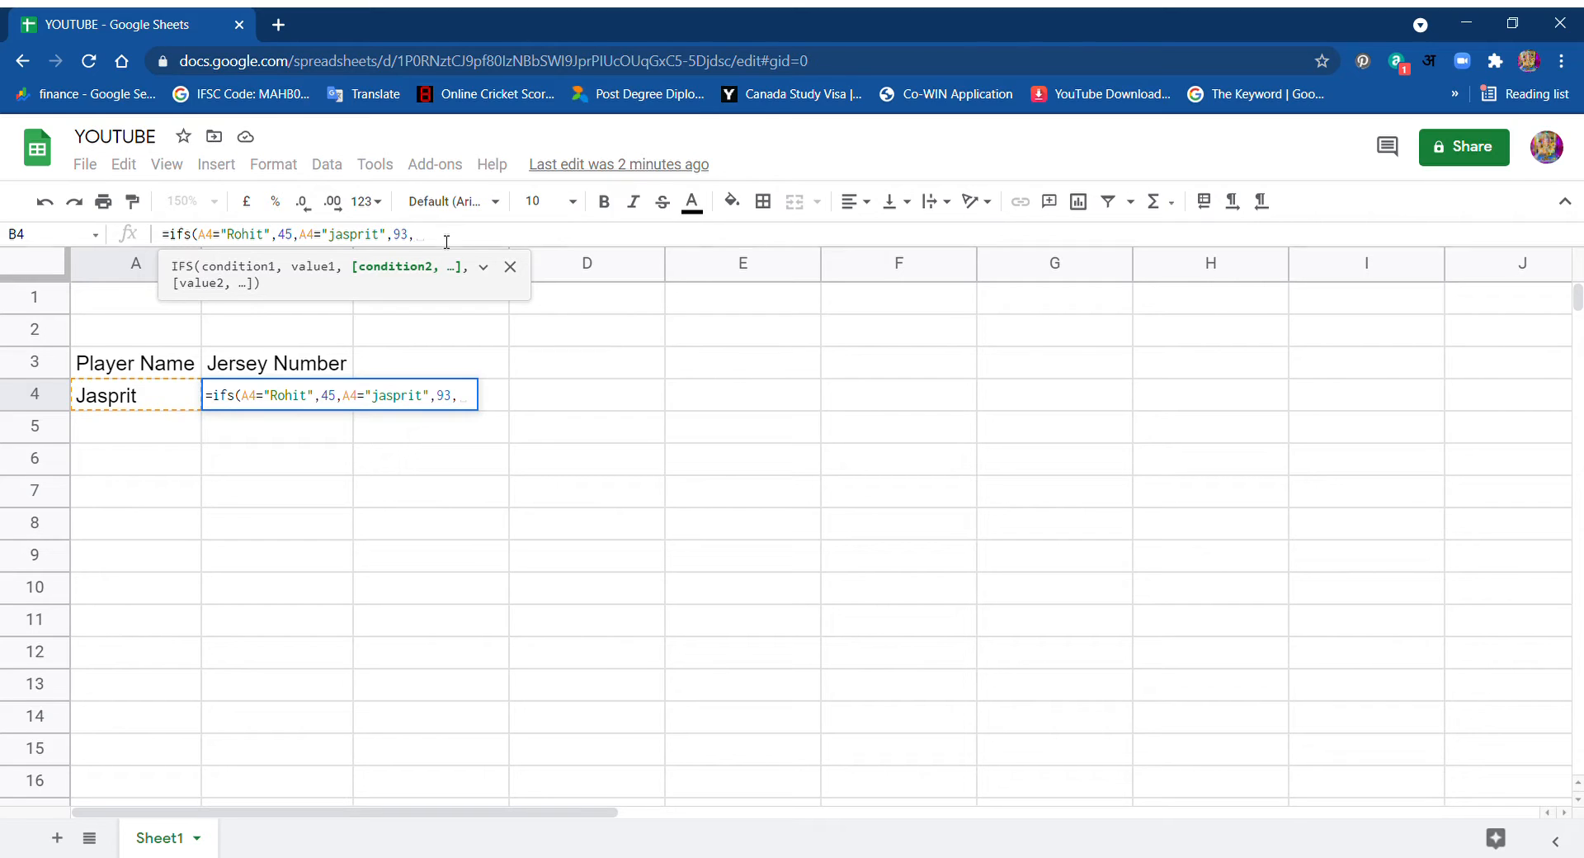
# - Add the third condition A4="Rishabh" with the return value 77 to the IFS formula, ending with a comma
pyautogui.click(188, 401)
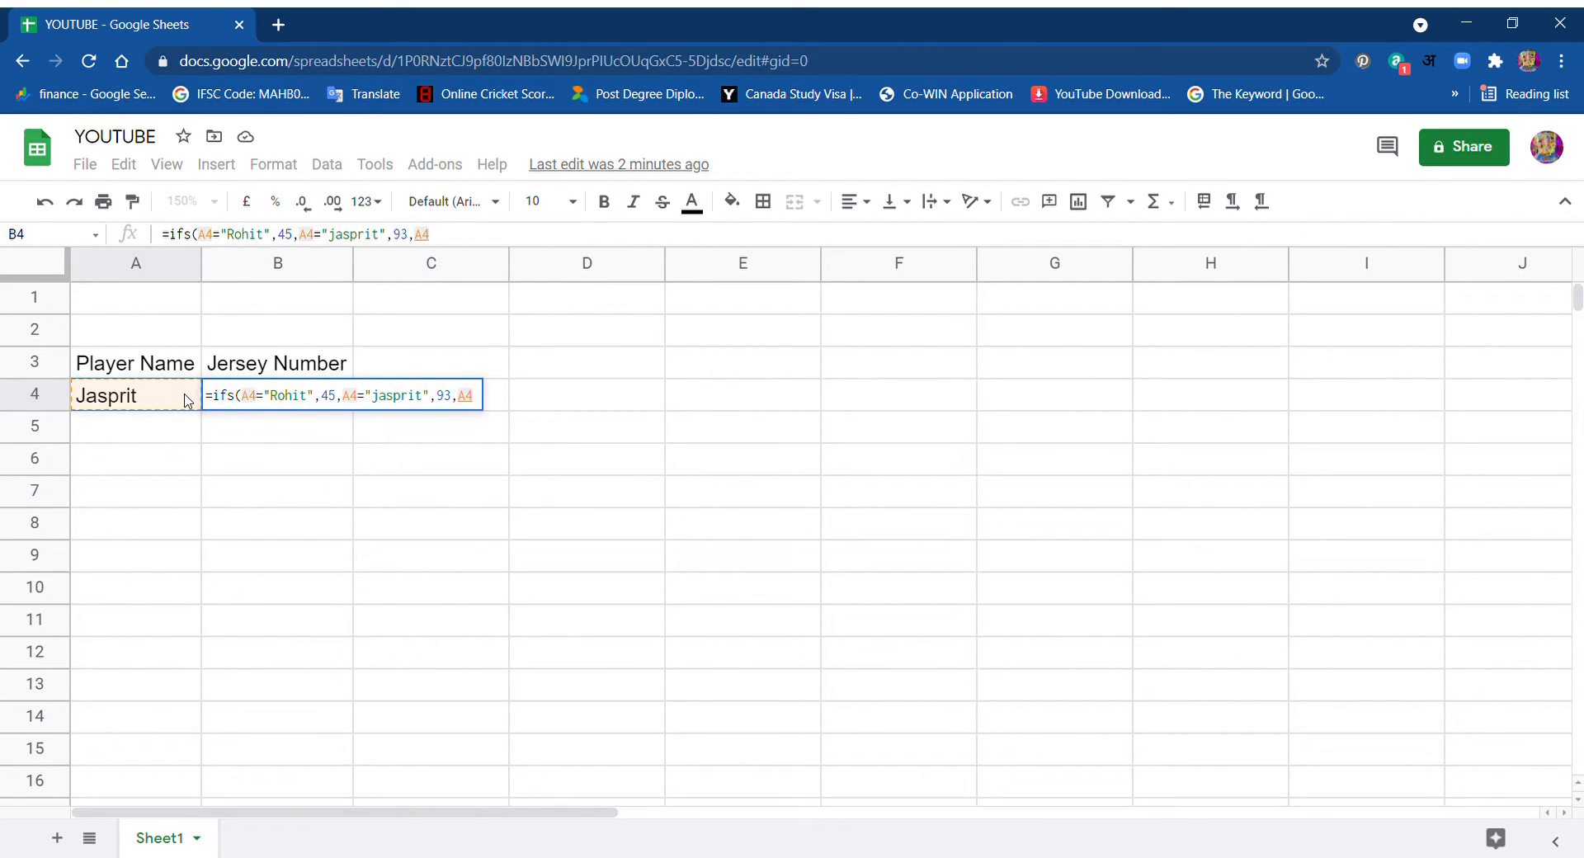
pyautogui.write('=')
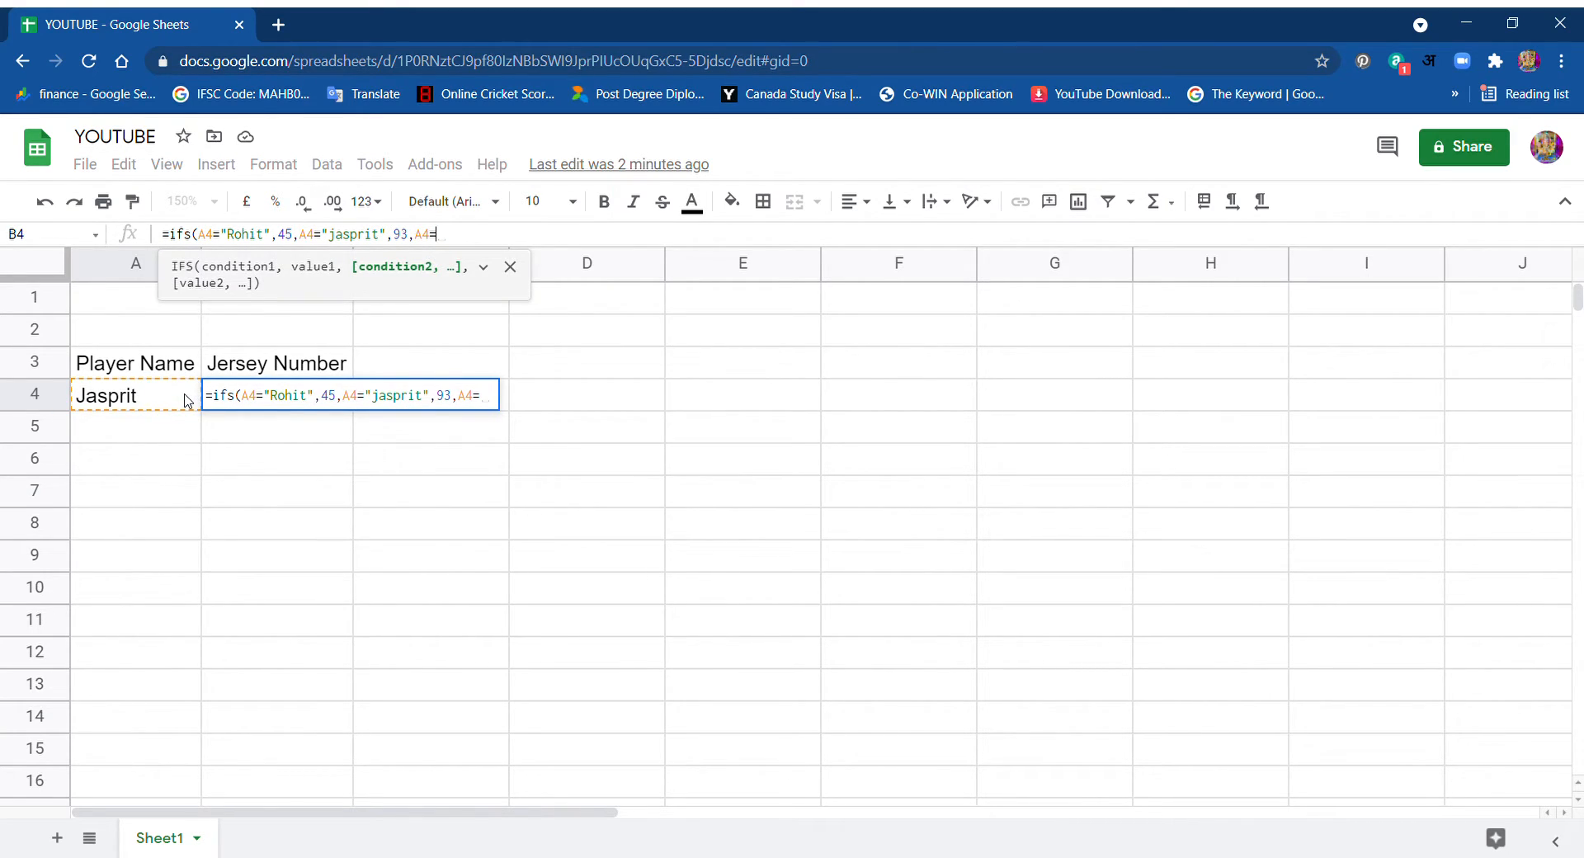
pyautogui.write('"Rishabh')
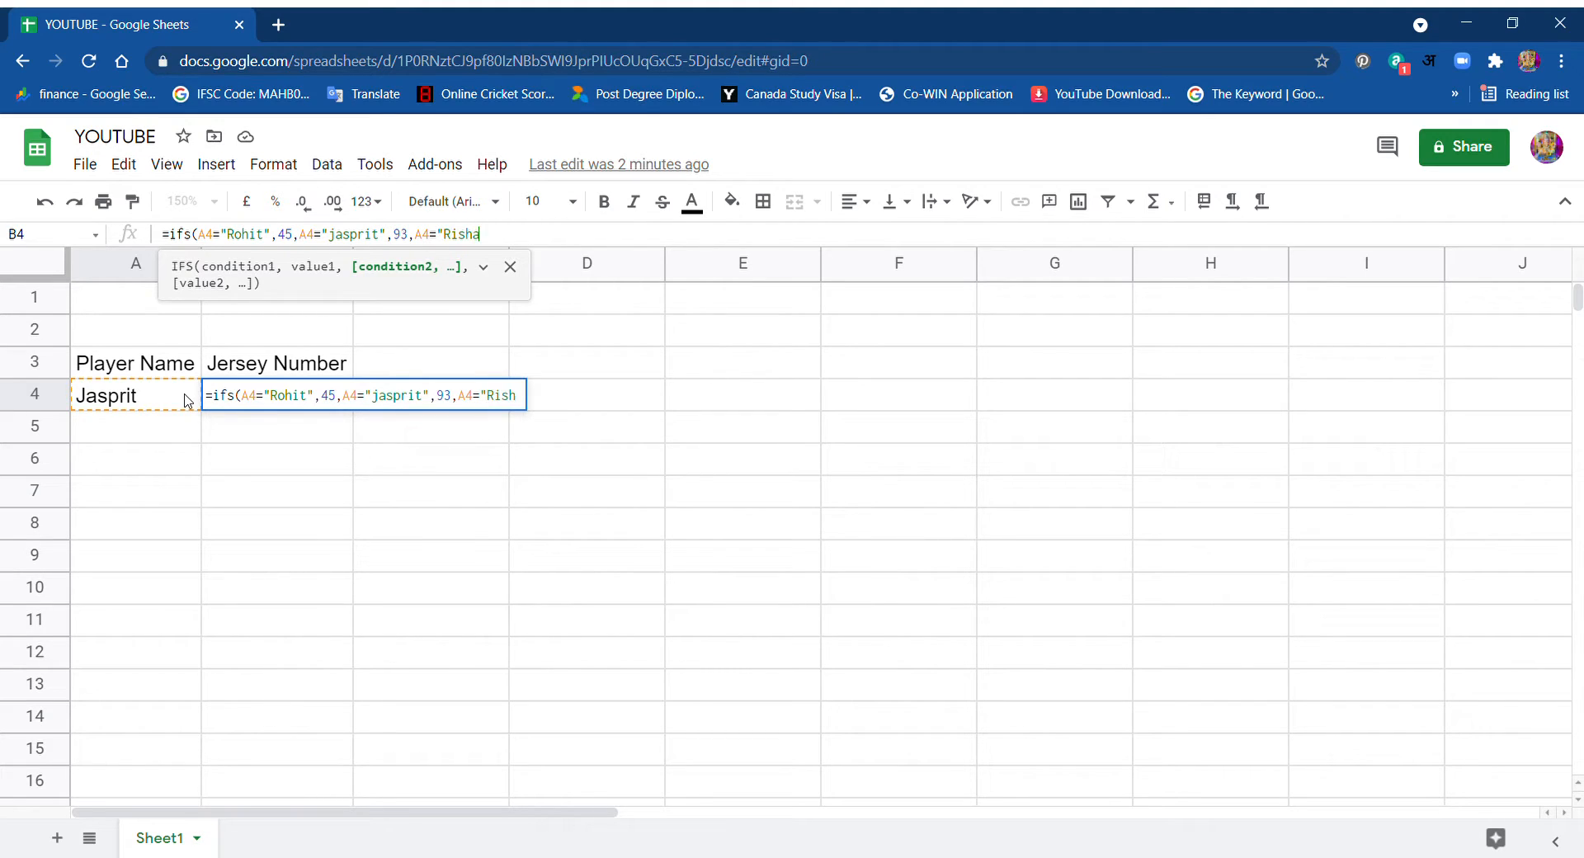
pyautogui.write('",77')
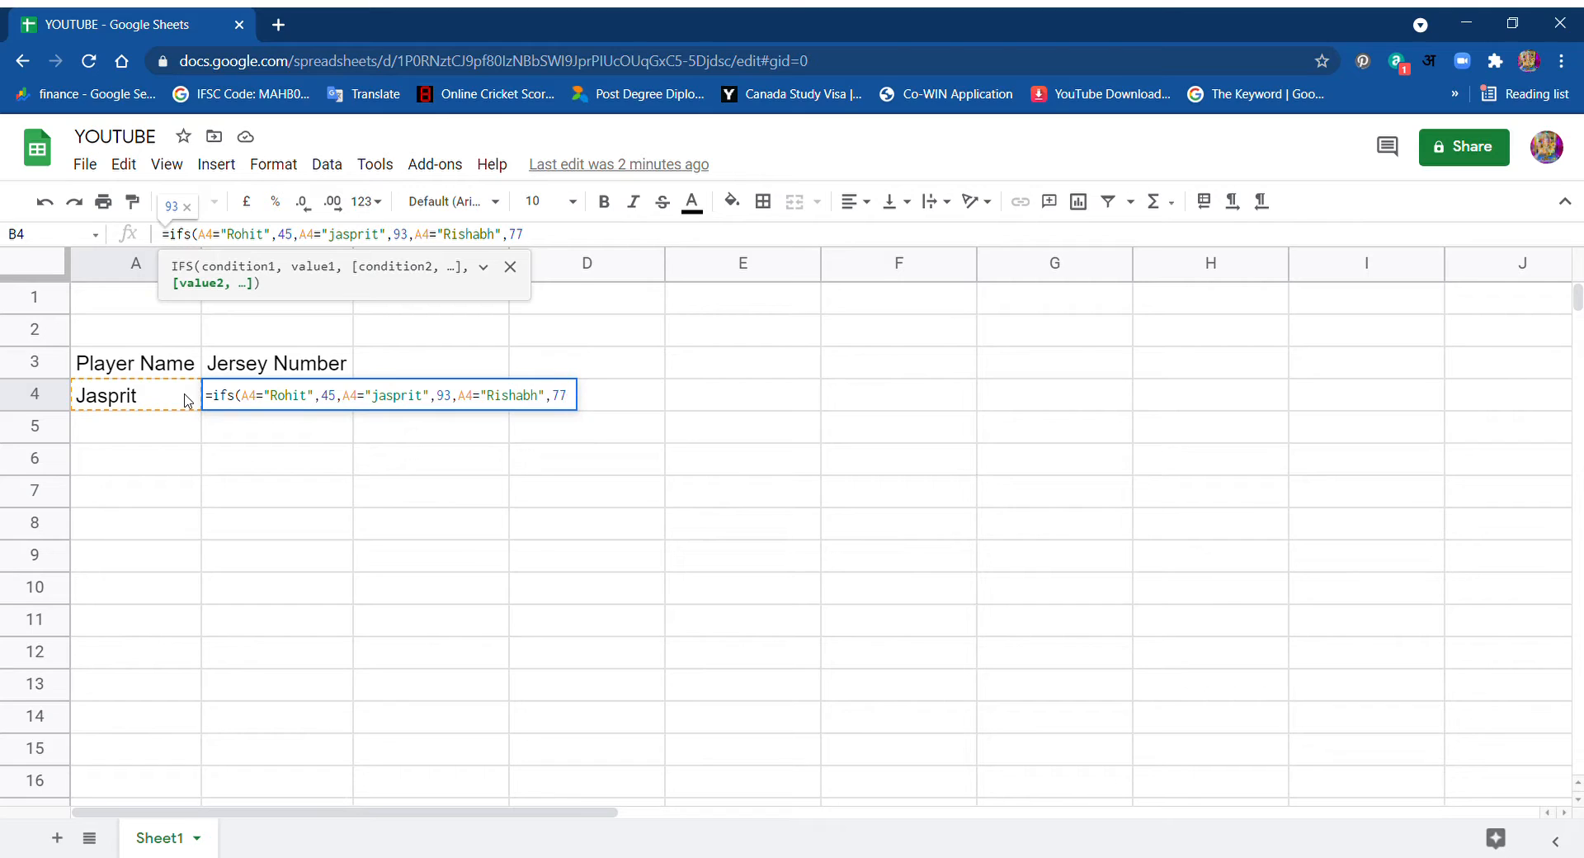
pyautogui.write(',')
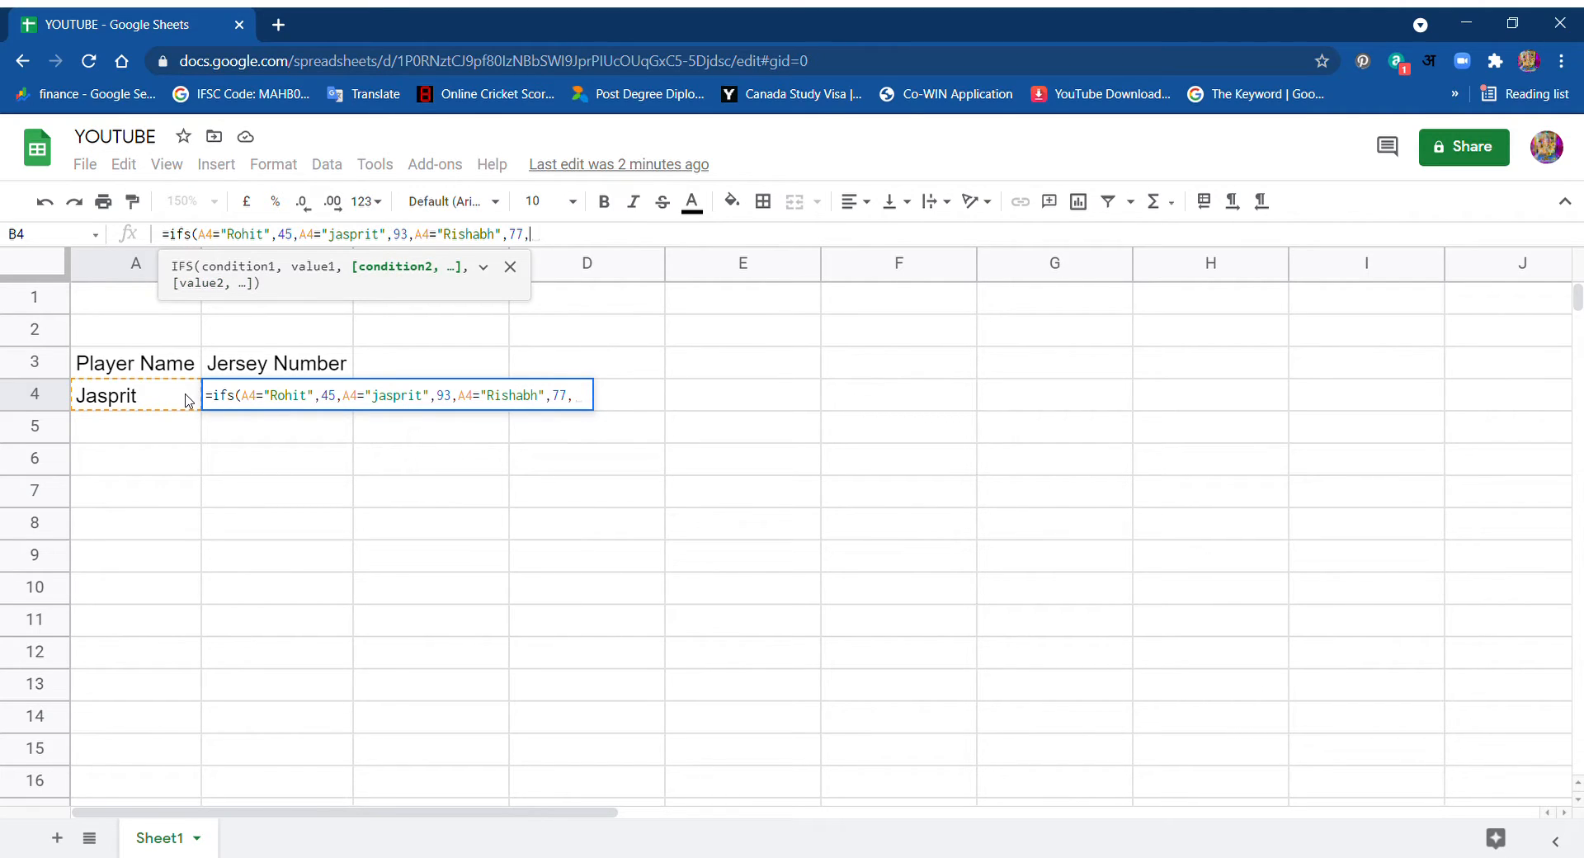
# - Add the fourth condition A4="surya" with the return value 77 to the IFS formula, ending with a comma
pyautogui.click(189, 401)
pyautogui.write('=')
pyautogui.write('"surya')
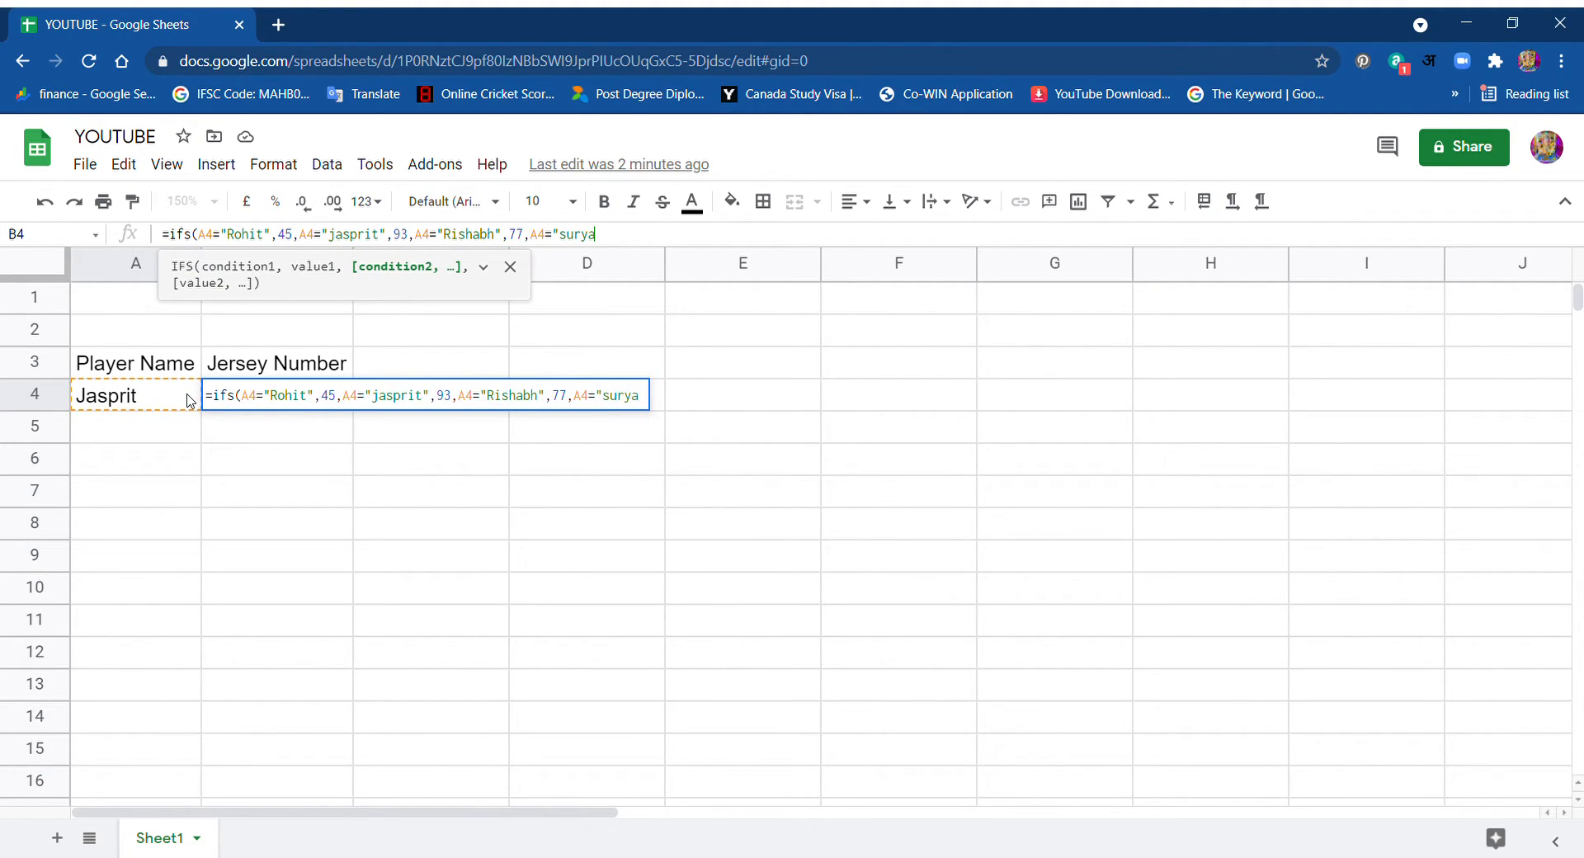
pyautogui.write('",77')
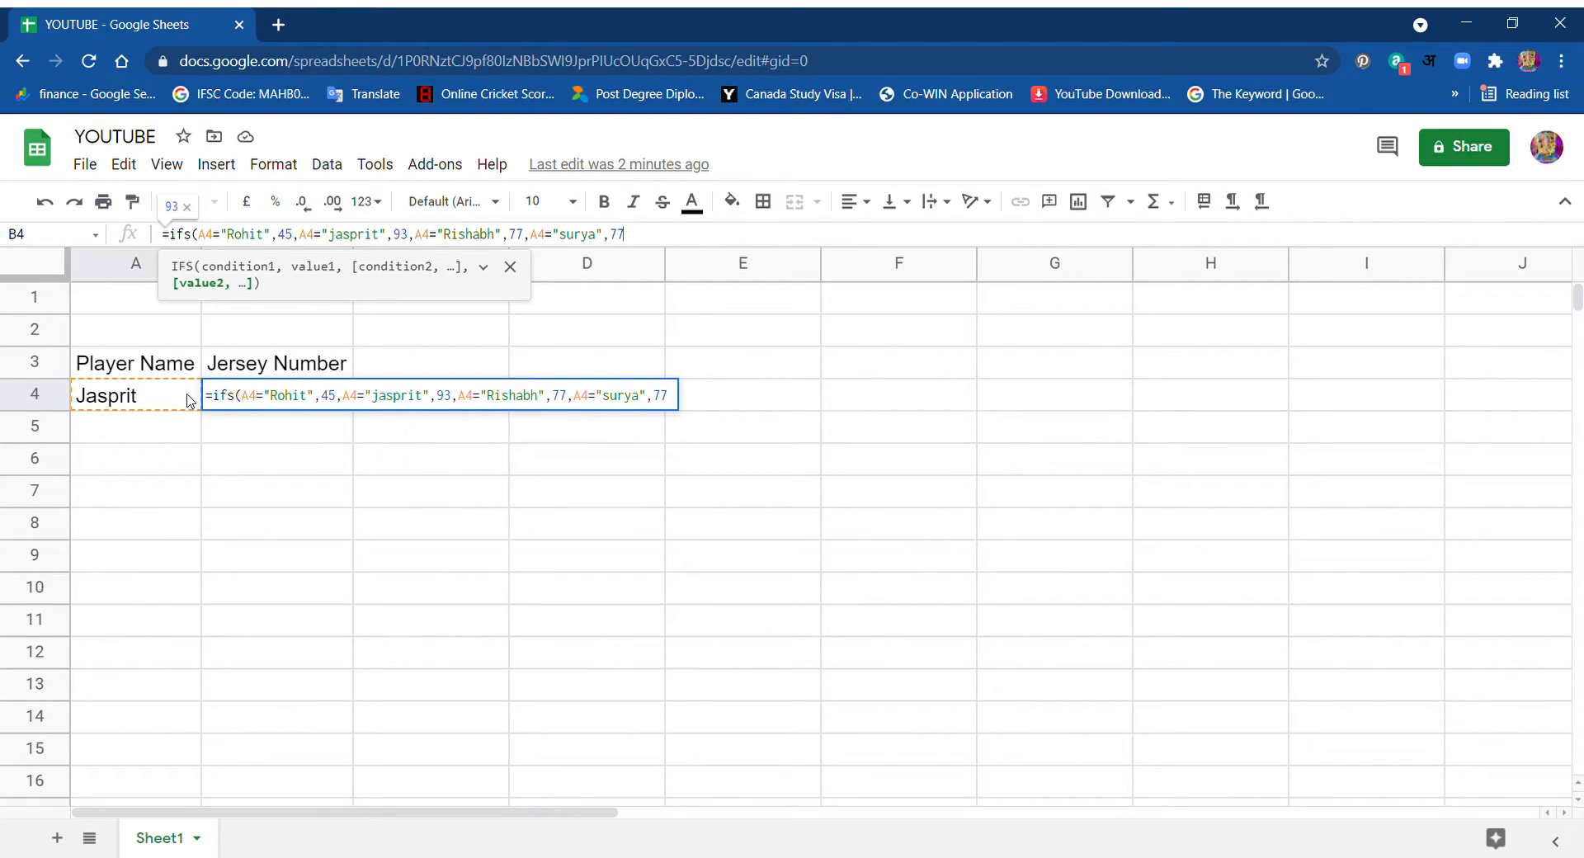
pyautogui.write(',')
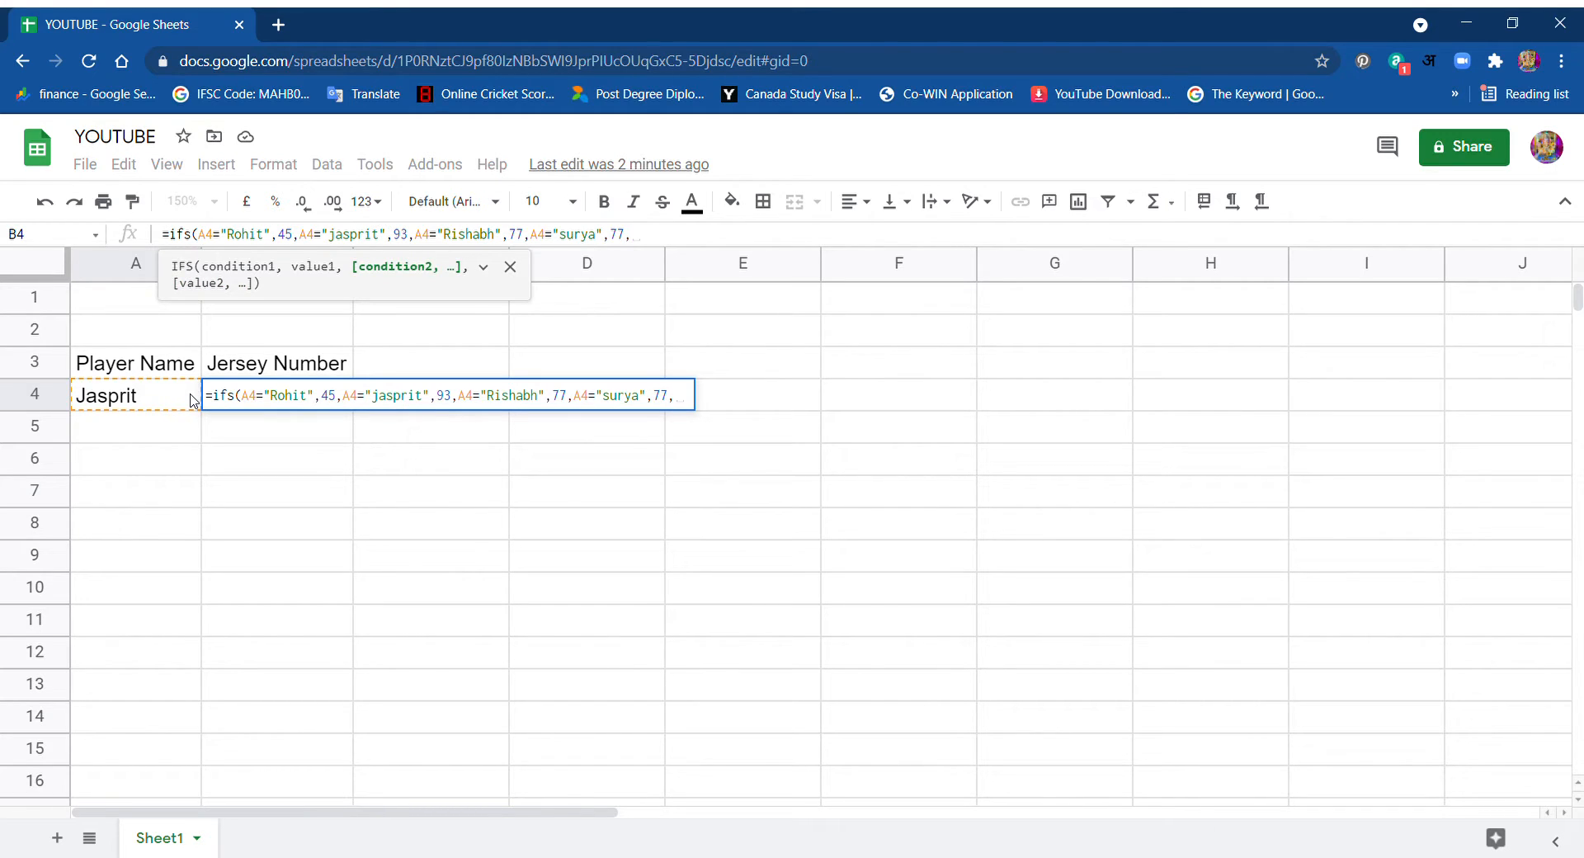
# - Add the fifth condition A4="ishan" with the return value 23 to the IFS formula, ending with a comma
pyautogui.click(192, 401)
pyautogui.write('="')
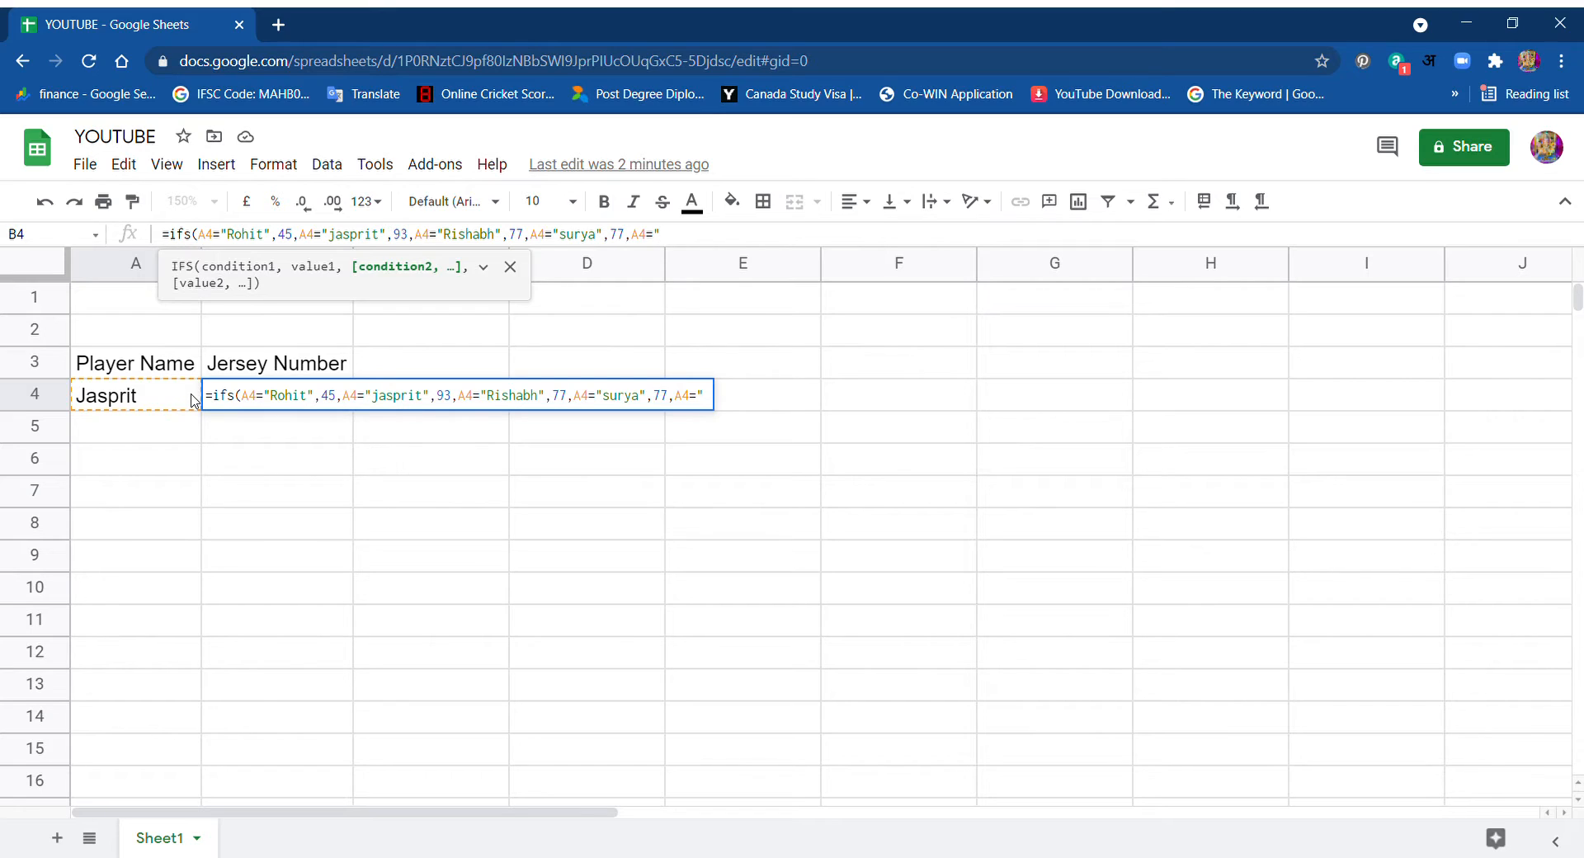
pyautogui.write('ishan",')
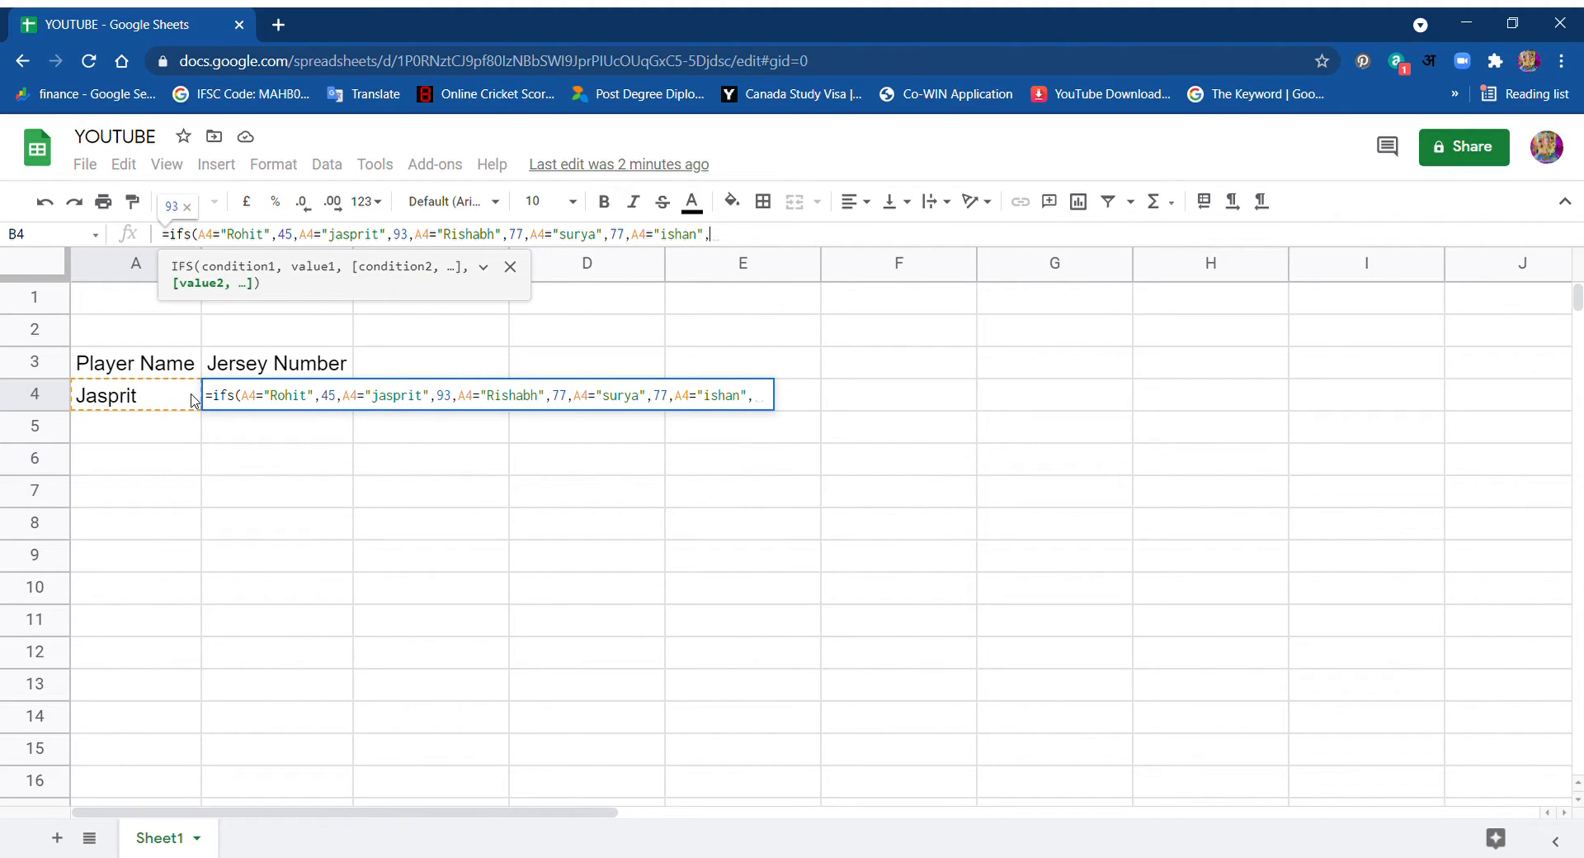
pyautogui.write('23,')
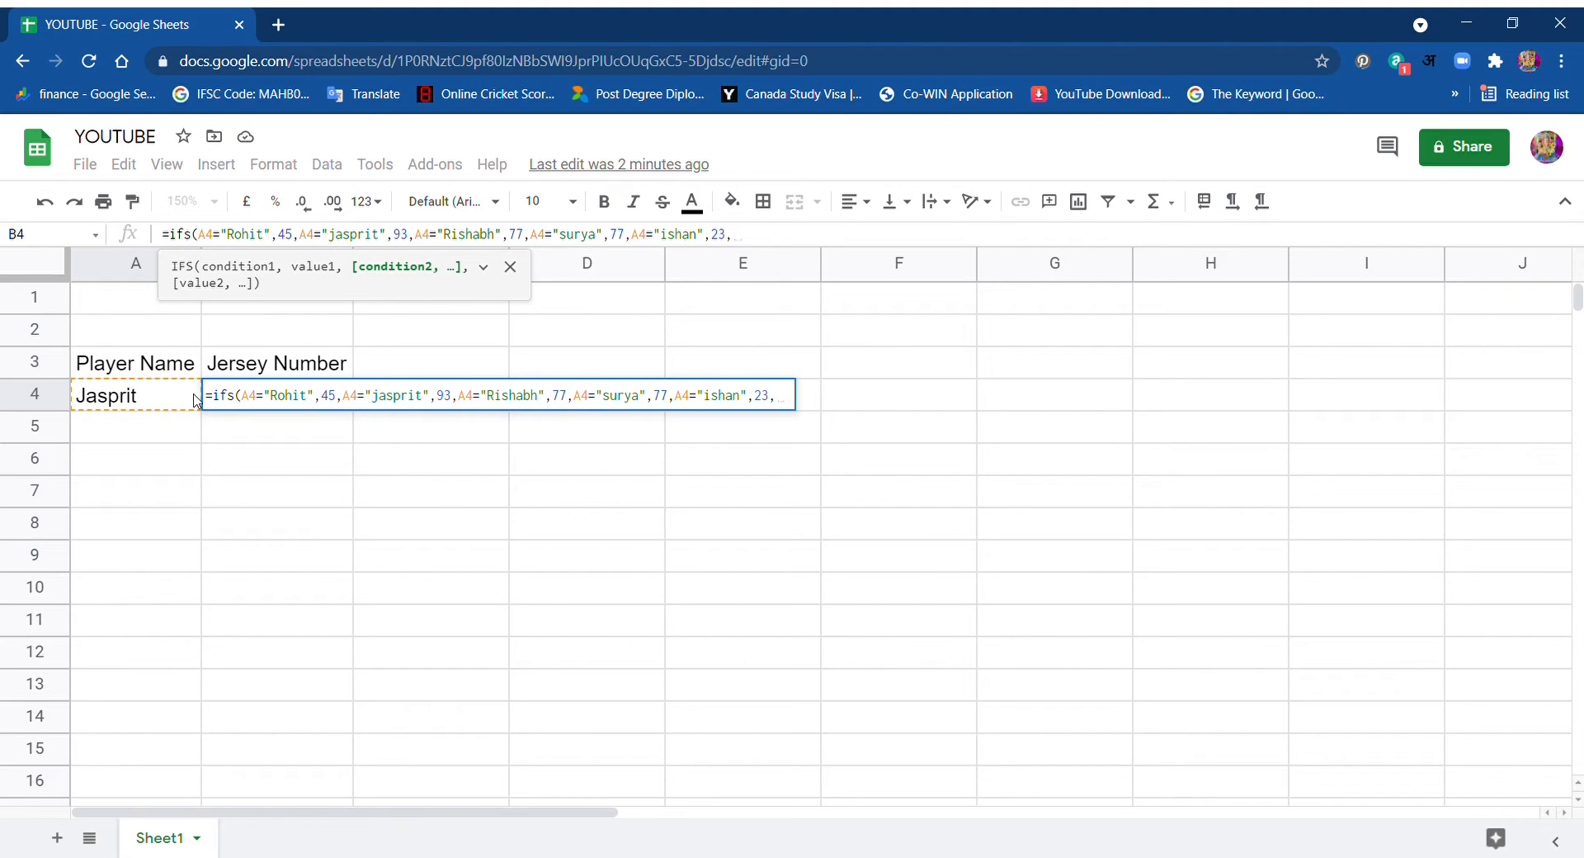
# - Add the sixth condition A4="trent" with the return value 18, close the parenthesis and enter the IFS formula in B4
pyautogui.click(195, 400)
pyautogui.write('=')
pyautogui.write('tr')
pyautogui.press('BackSpace')
pyautogui.press('BackSpace')
pyautogui.write('"trent"')
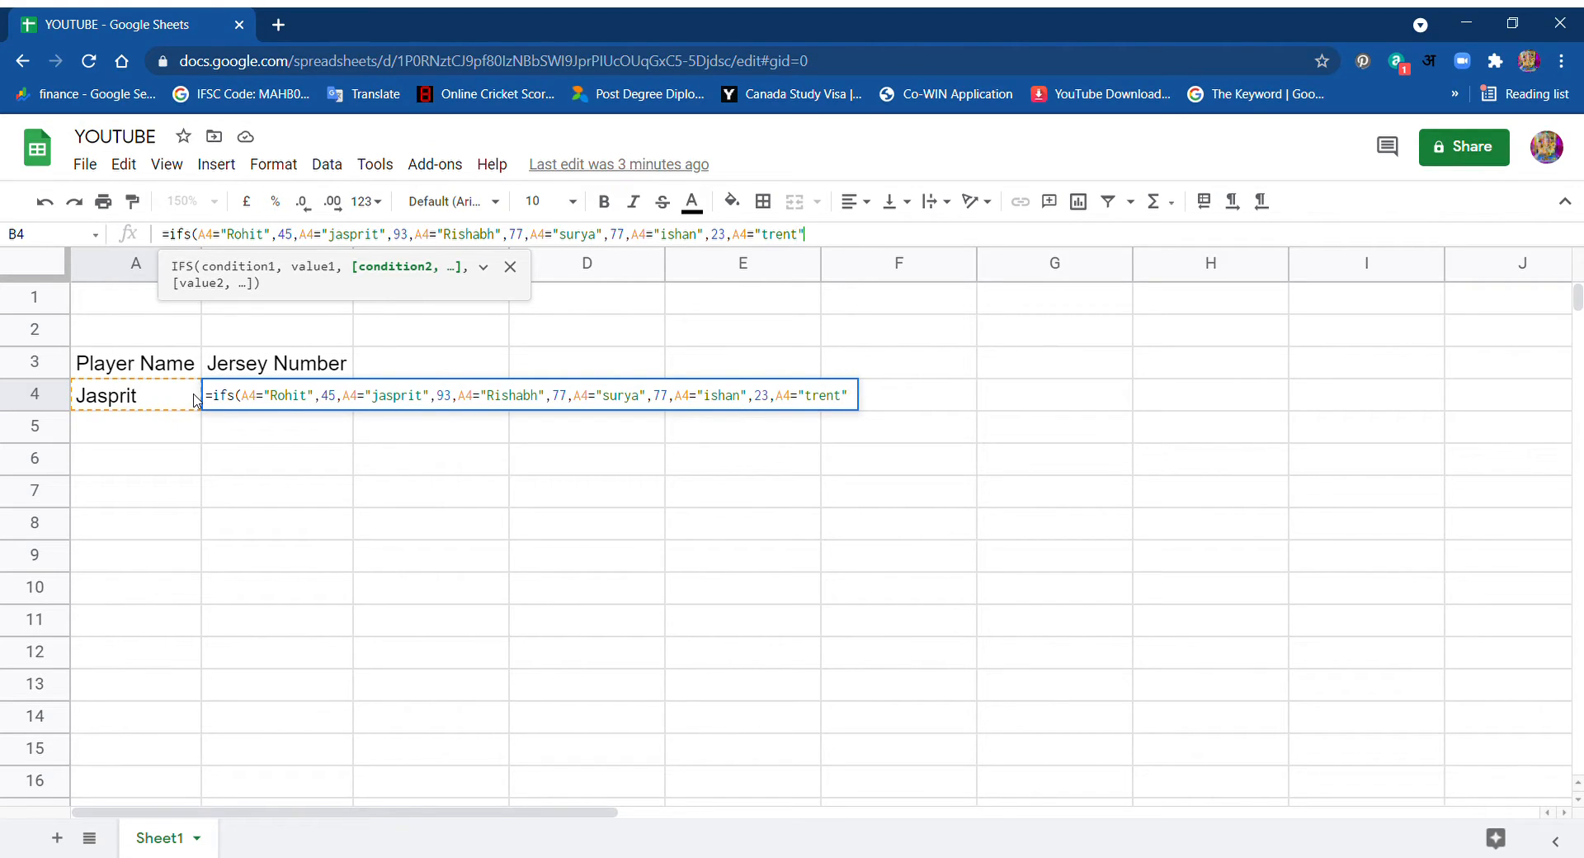
pyautogui.write(',18')
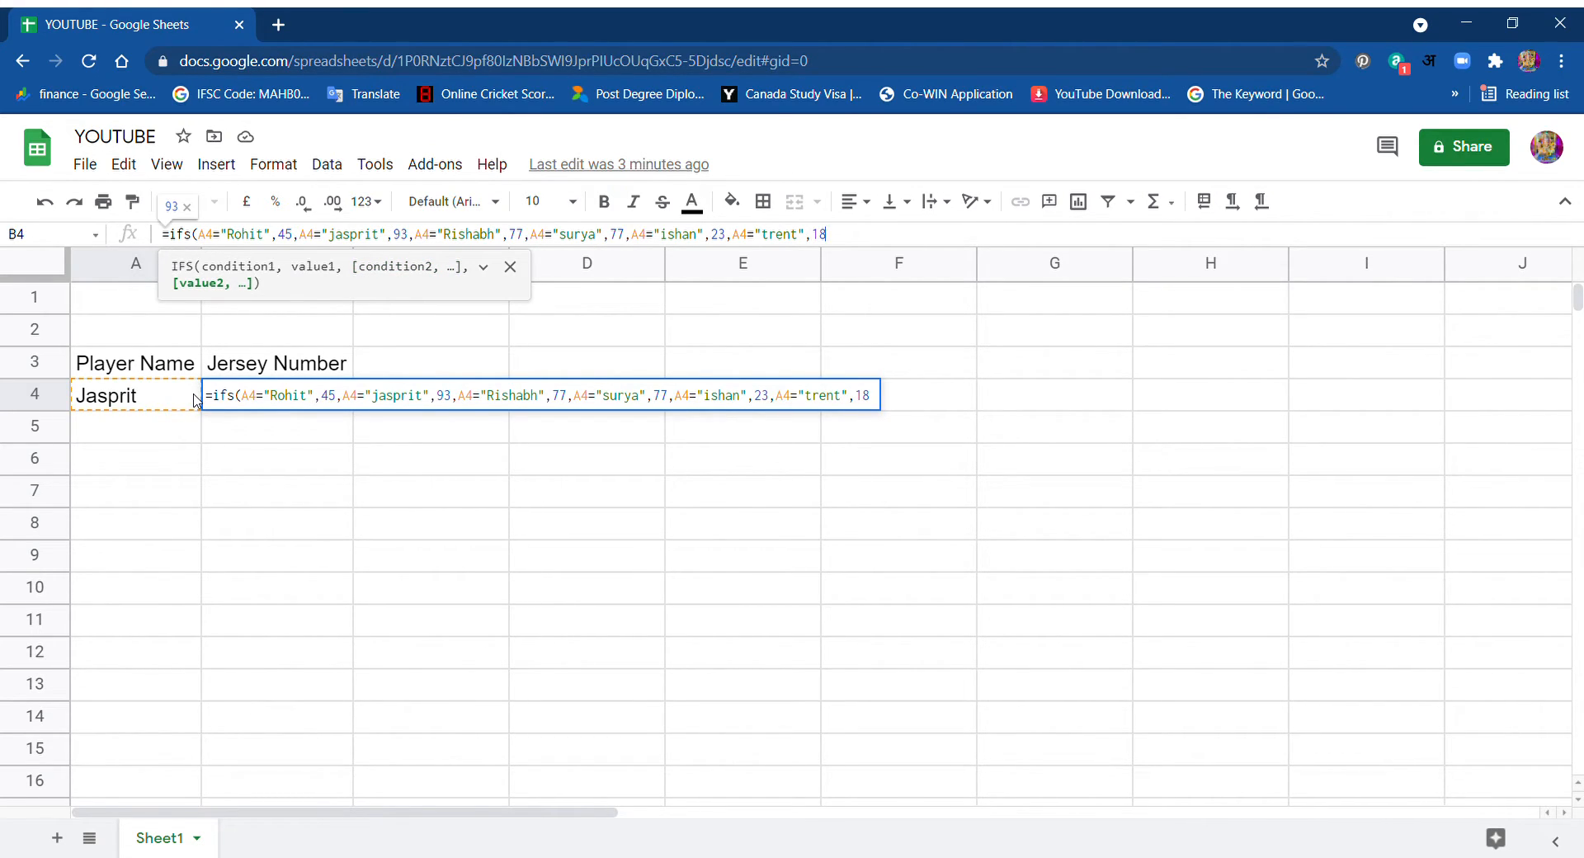
pyautogui.write(')')
pyautogui.press('Return')
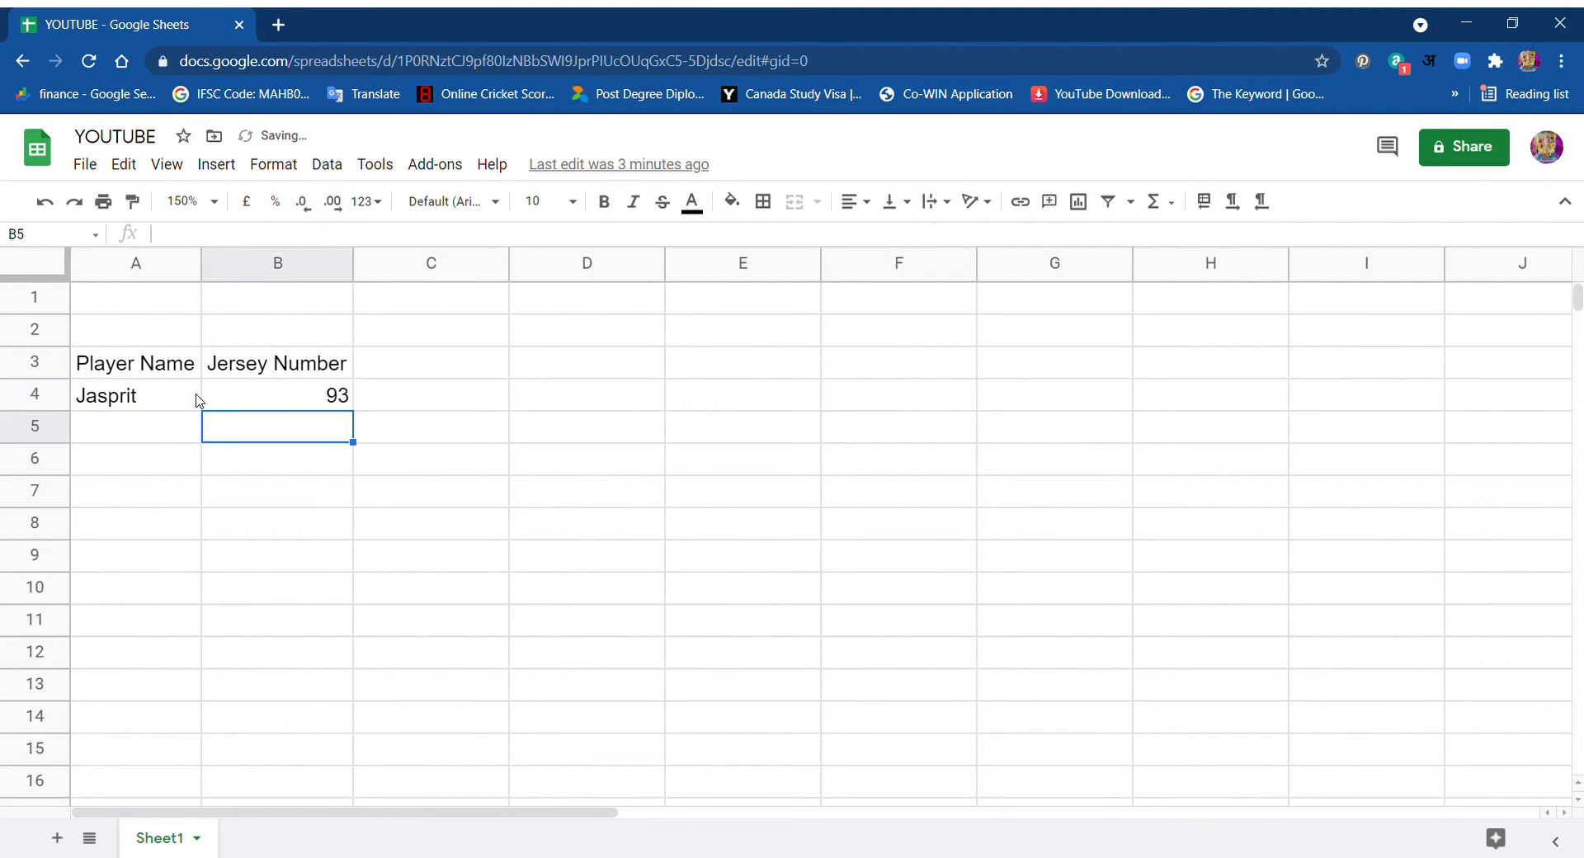
# - Replace the player name in A4 with trent to test the IFS formula
pyautogui.click(169, 404)
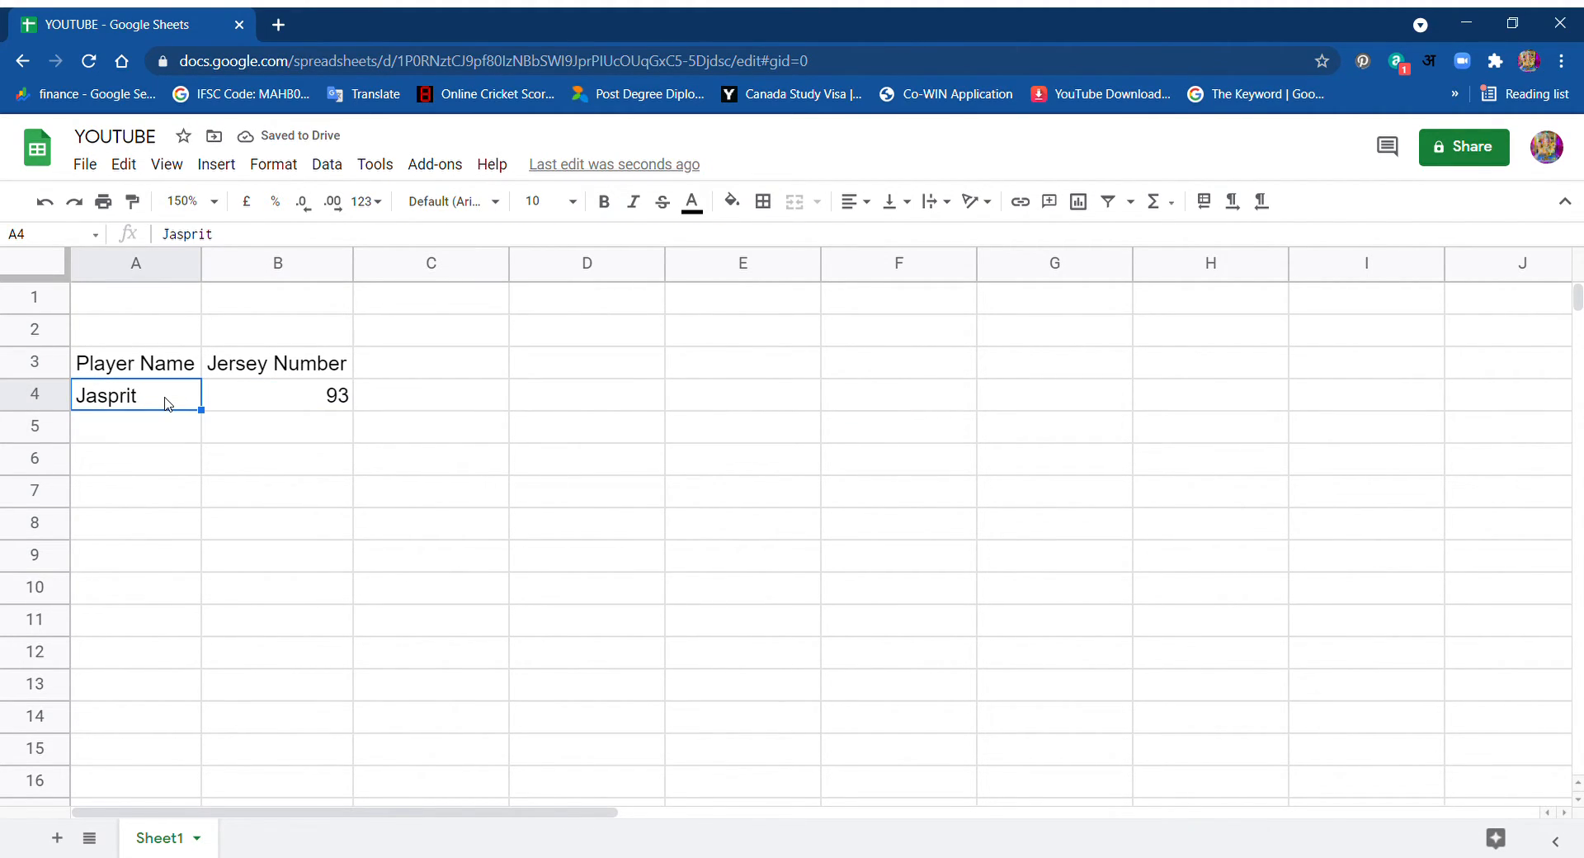
pyautogui.press('Delete')
pyautogui.write('t')
pyautogui.press('BackSpace')
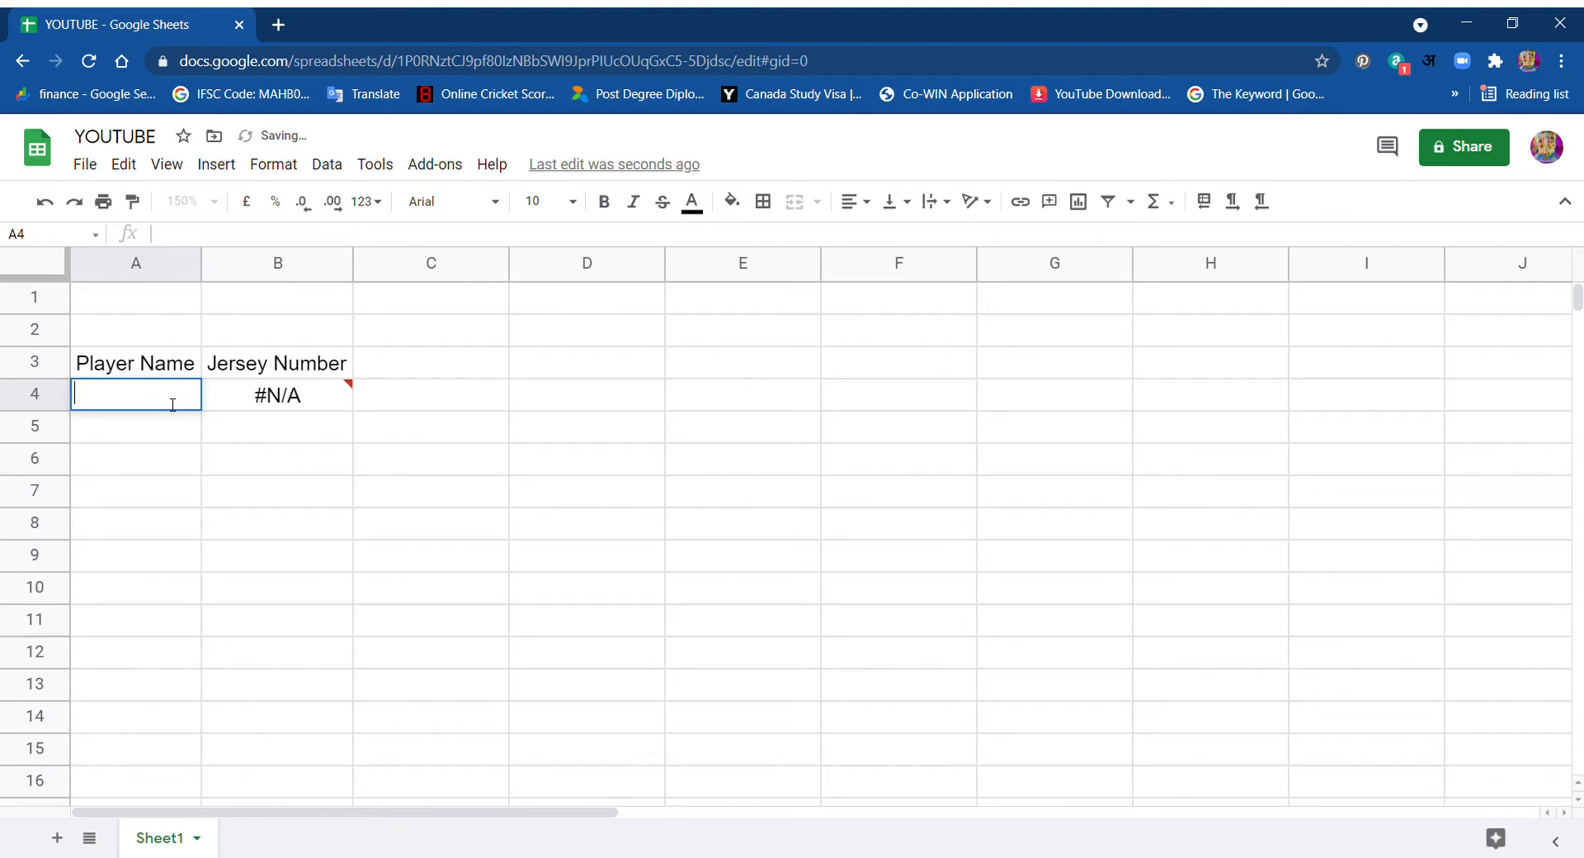
pyautogui.click(241, 605)
pyautogui.click(145, 408)
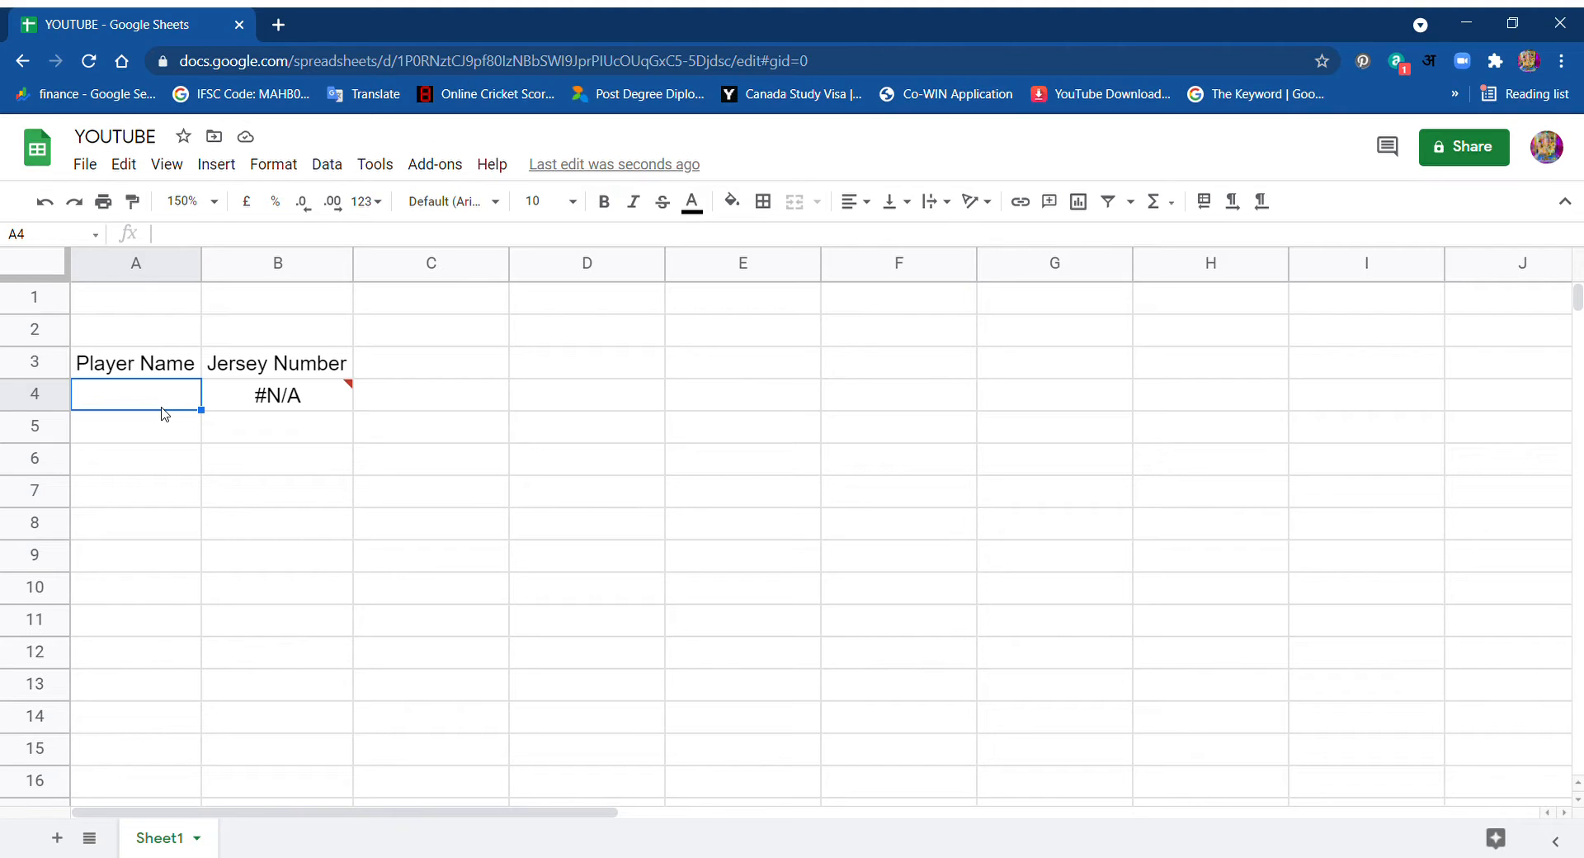
pyautogui.write('trent')
pyautogui.press('Return')
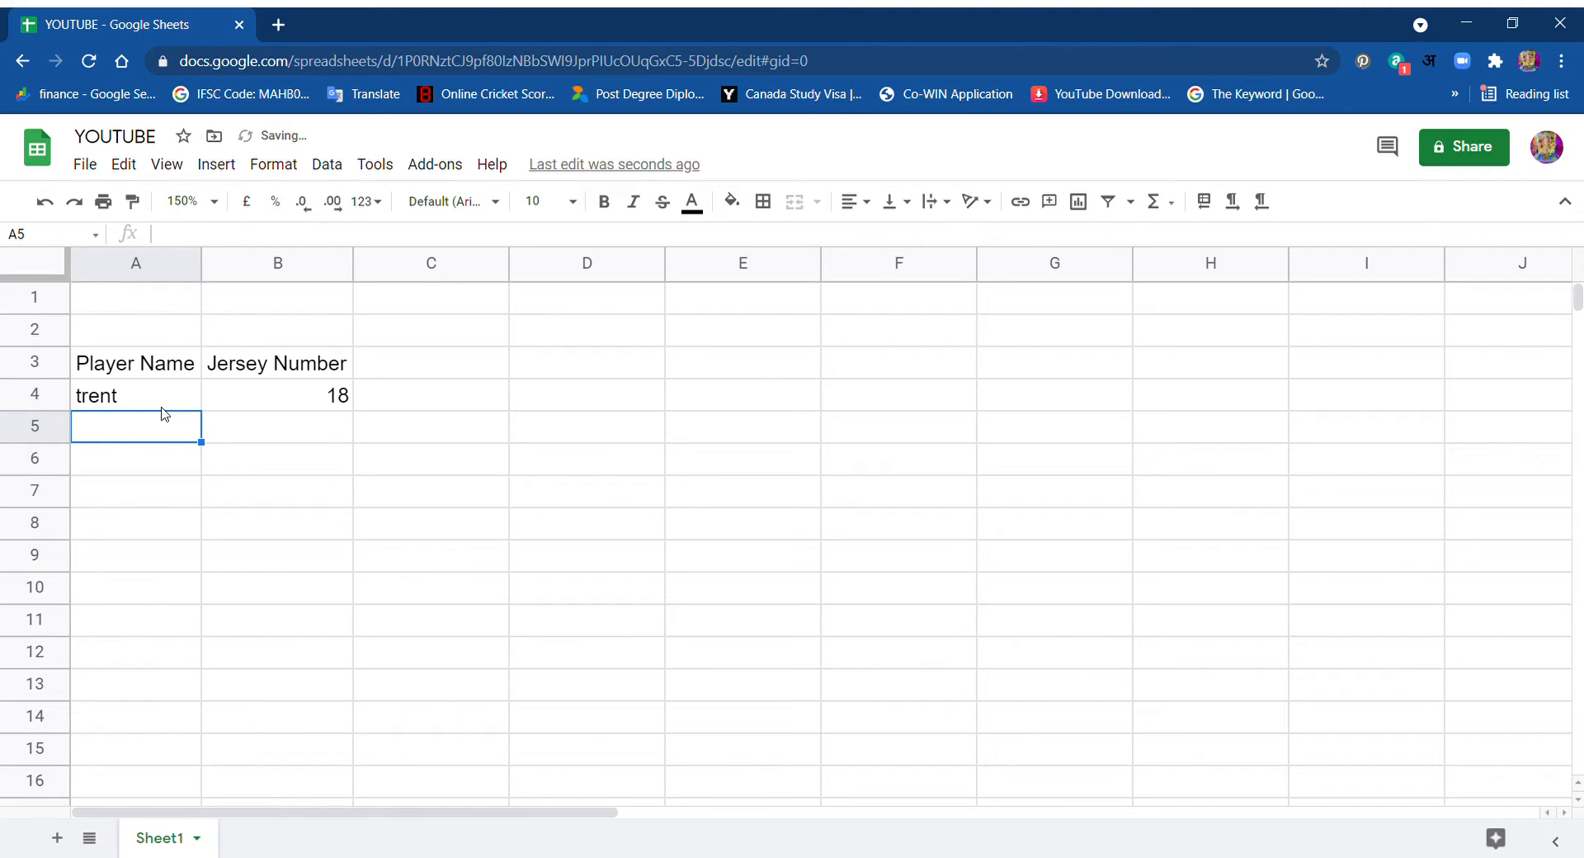
# - Examine the trent condition and its return value in B4's IFS formula, leaving the formula as it is
pyautogui.click(241, 407)
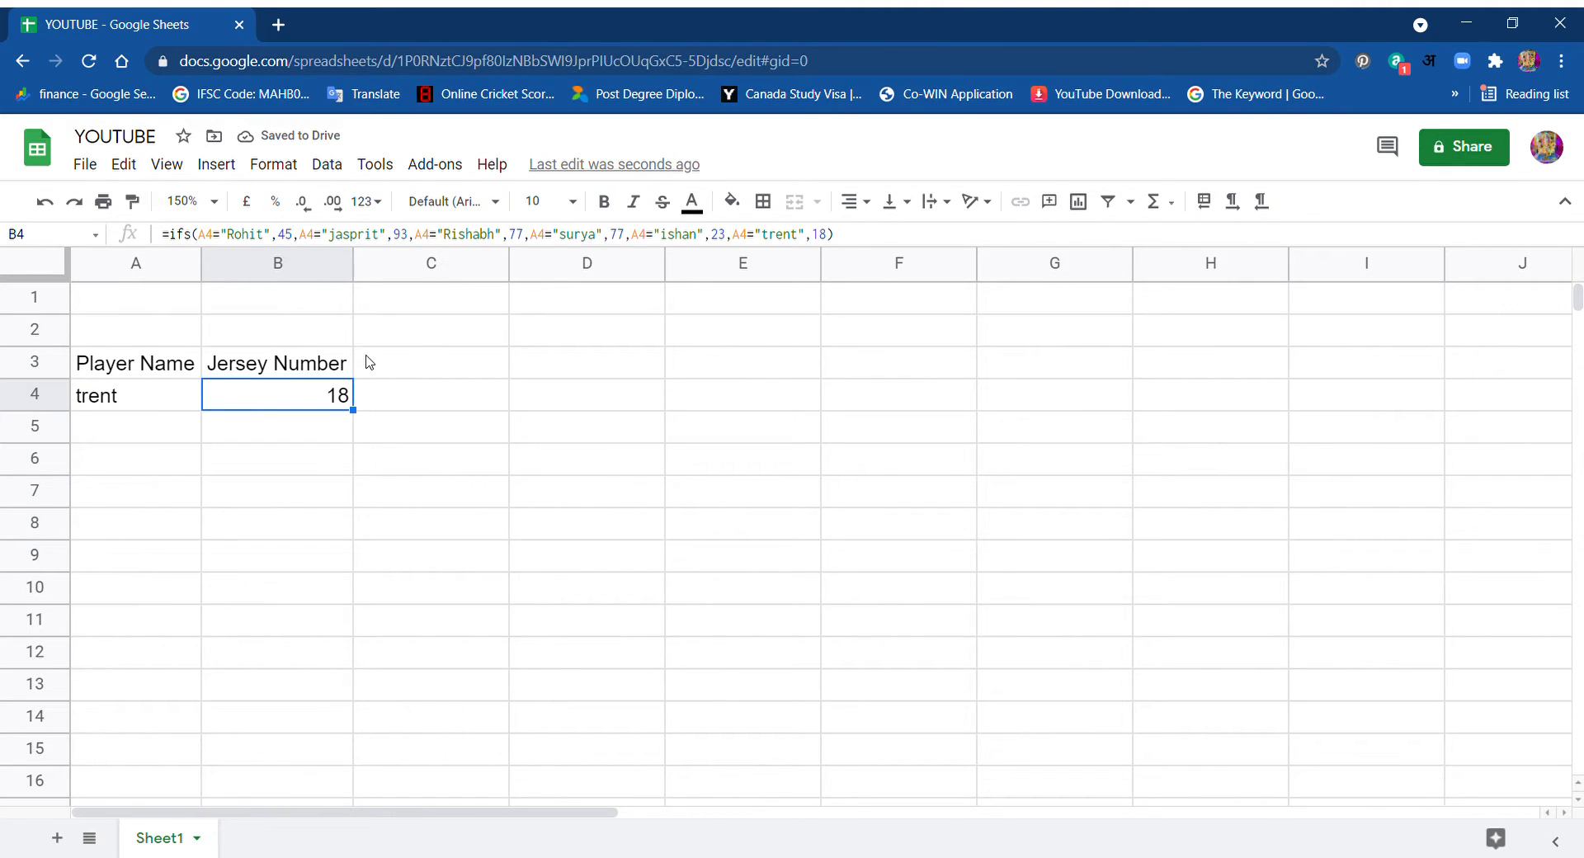
pyautogui.click(755, 239)
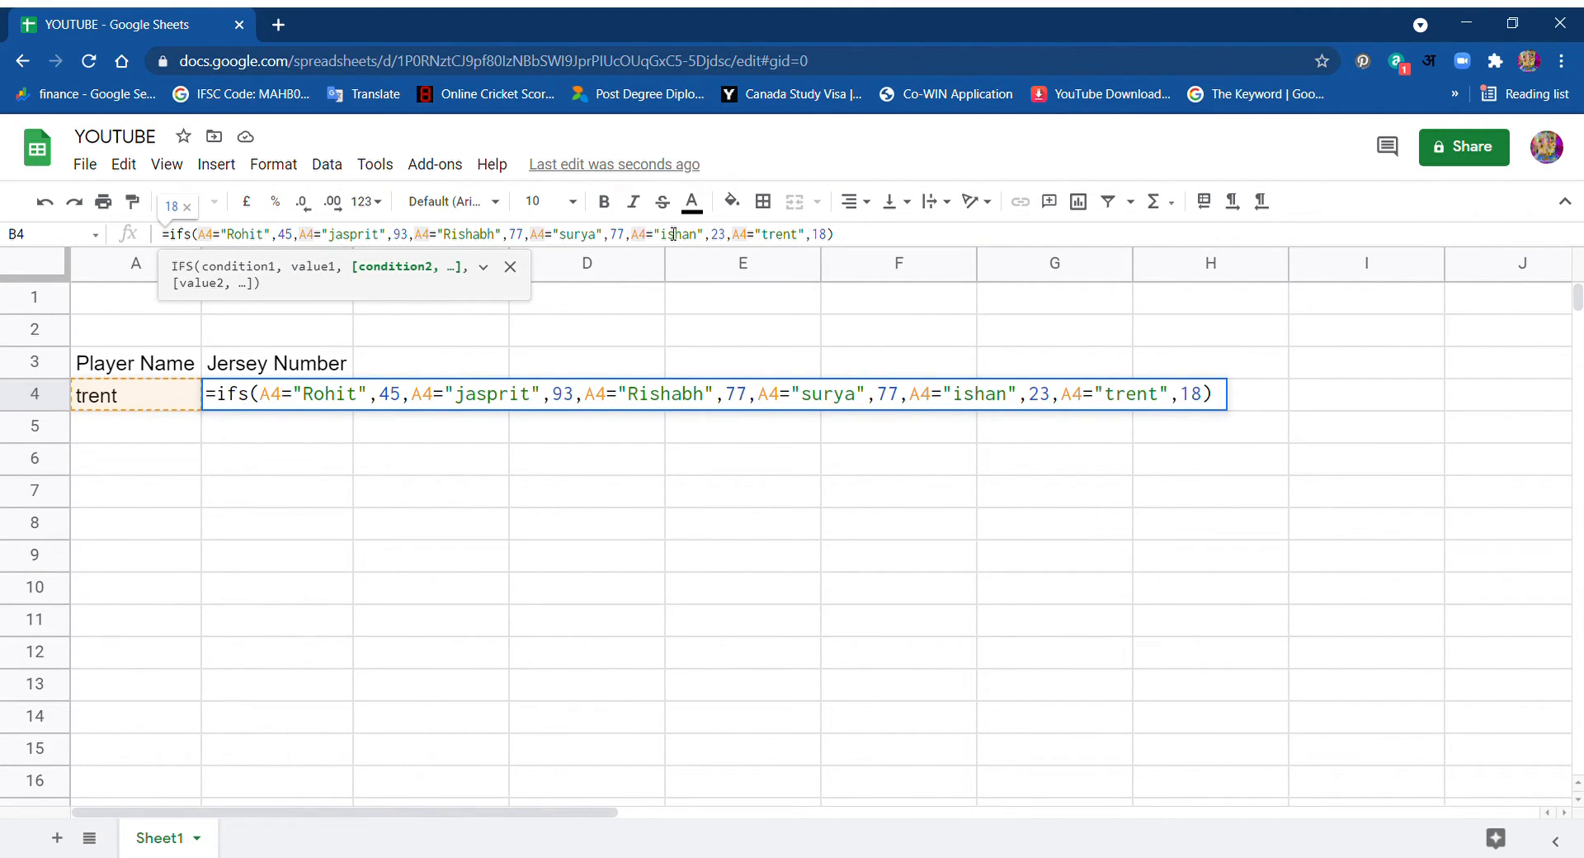
pyautogui.click(825, 235)
pyautogui.click(794, 235)
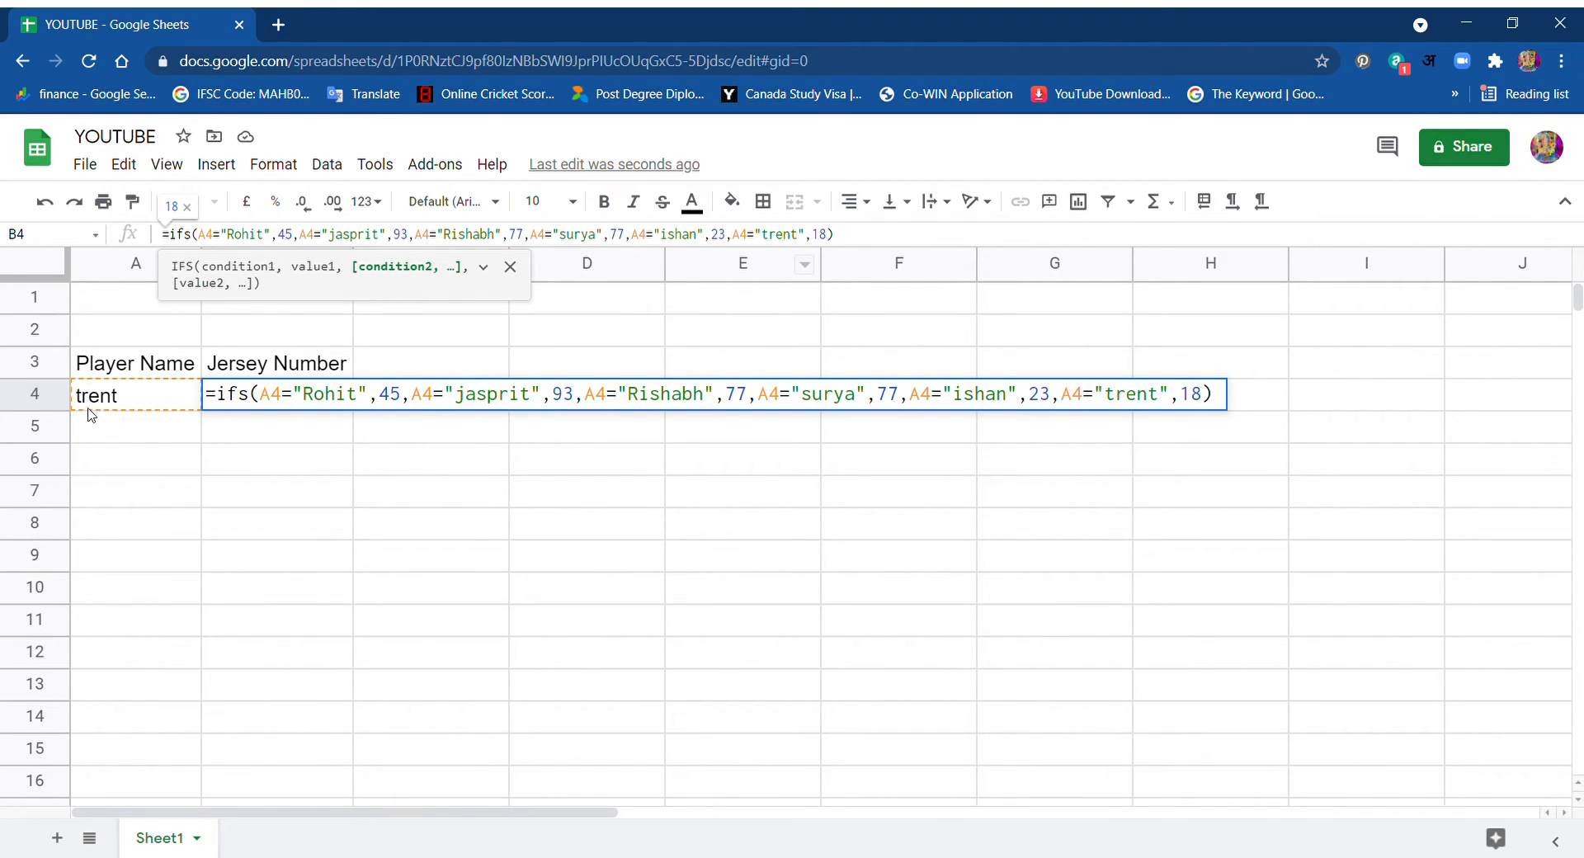
pyautogui.press('Return')
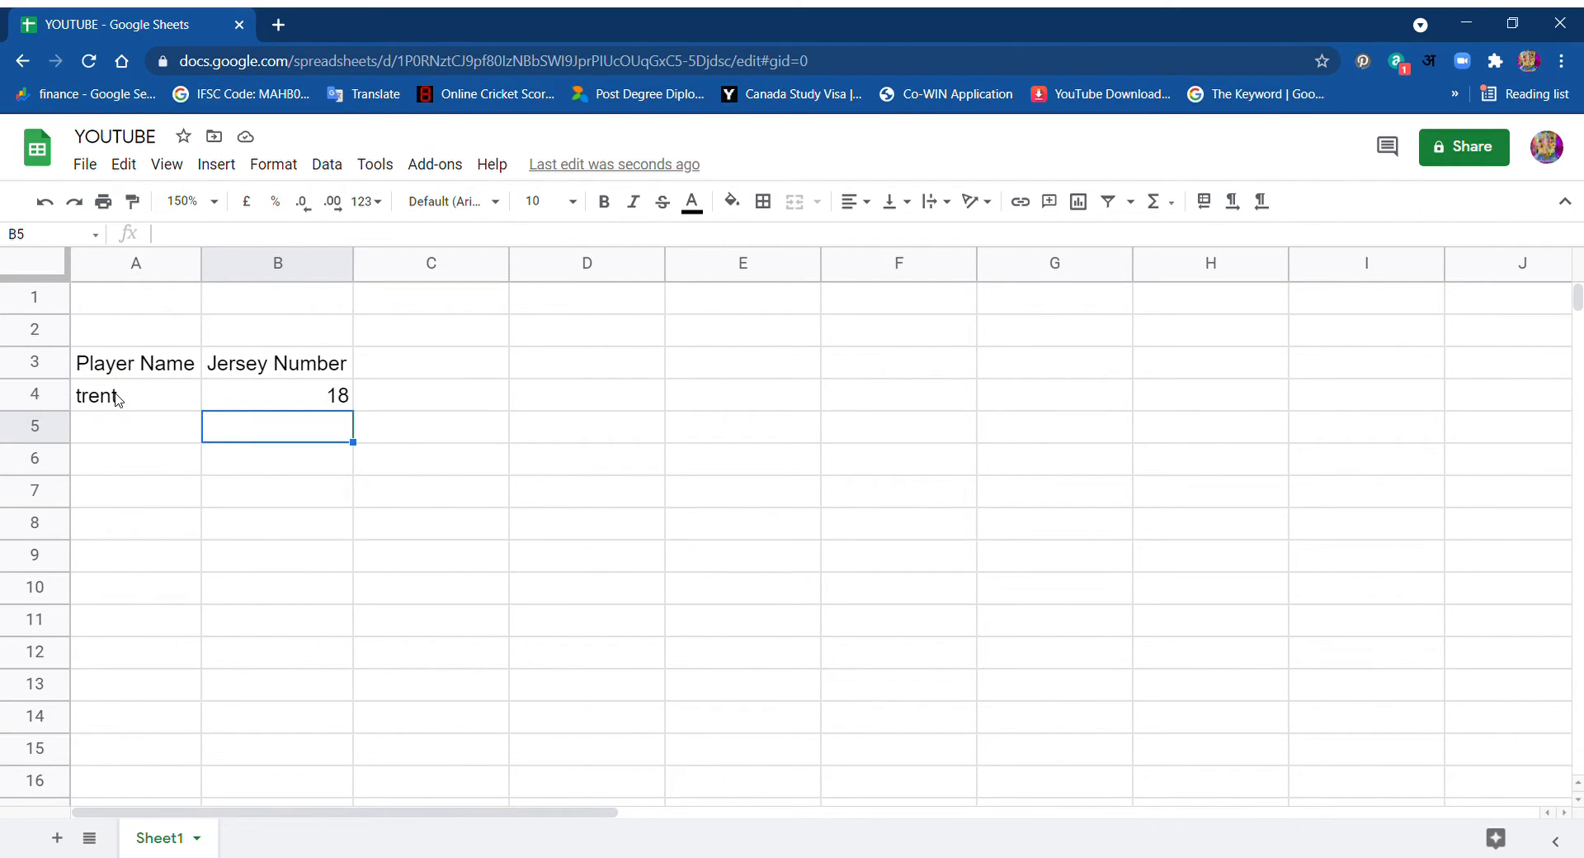
# - Replace the player name in A4 with ishan and check the matching condition in B4's formula
pyautogui.click(118, 400)
pyautogui.press('Delete')
pyautogui.write('ishan')
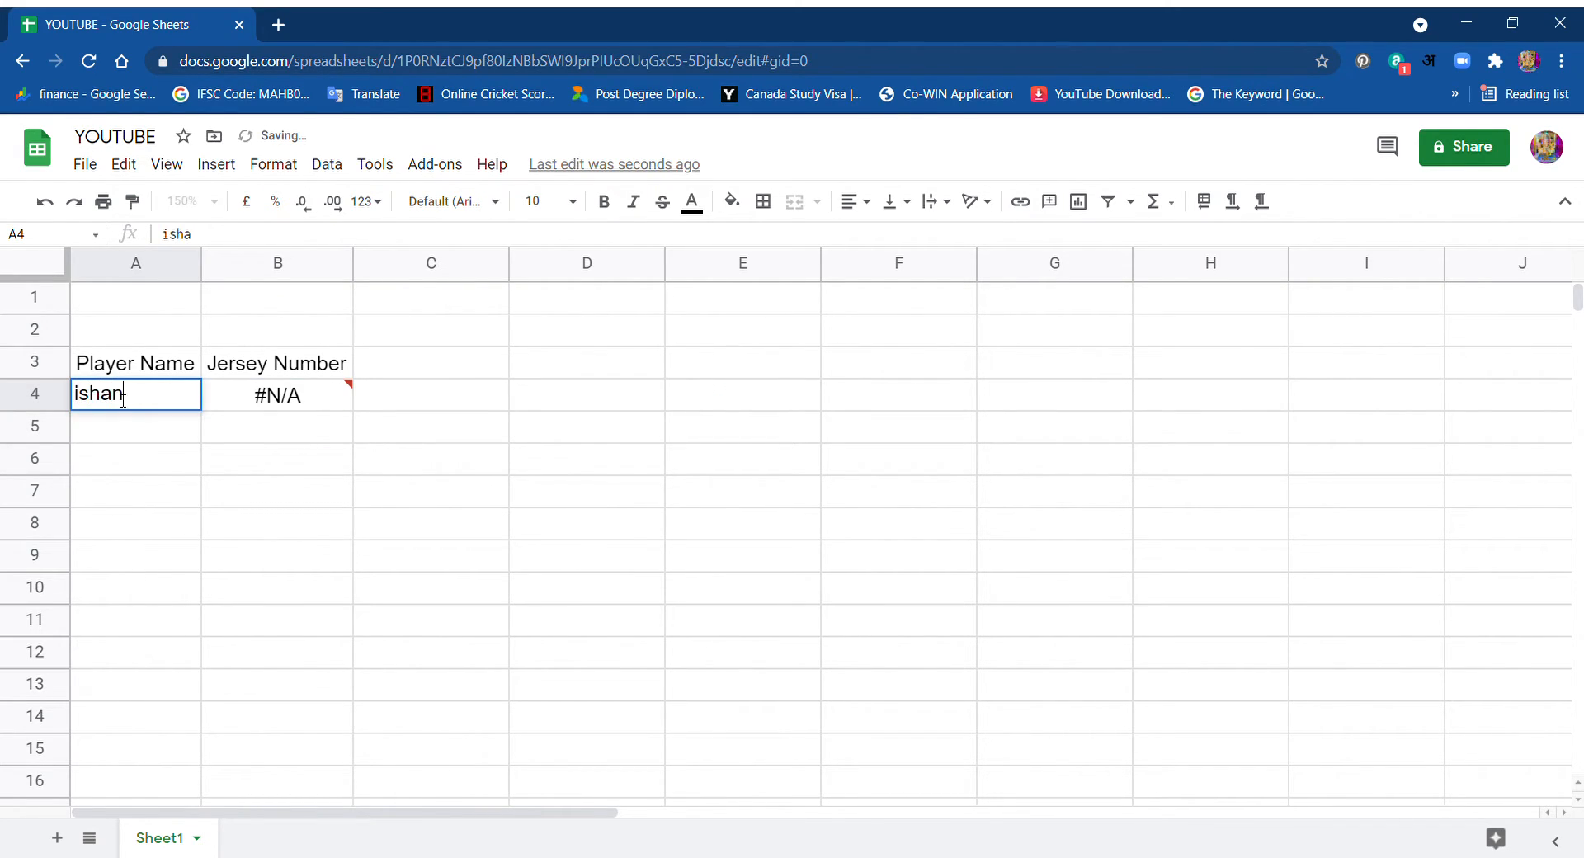
pyautogui.press('Return')
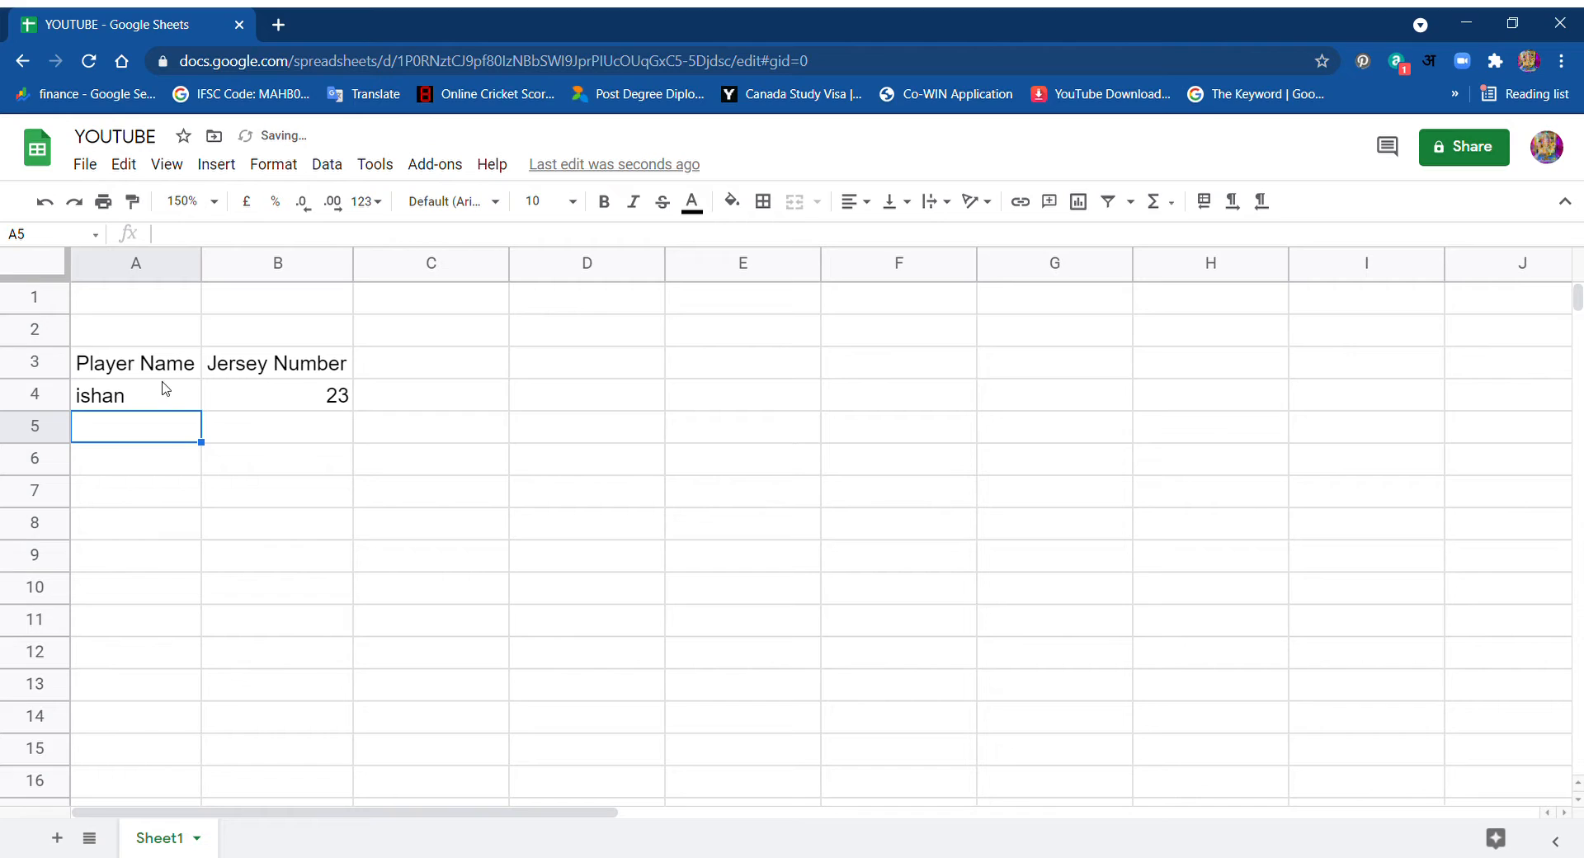
pyautogui.click(214, 406)
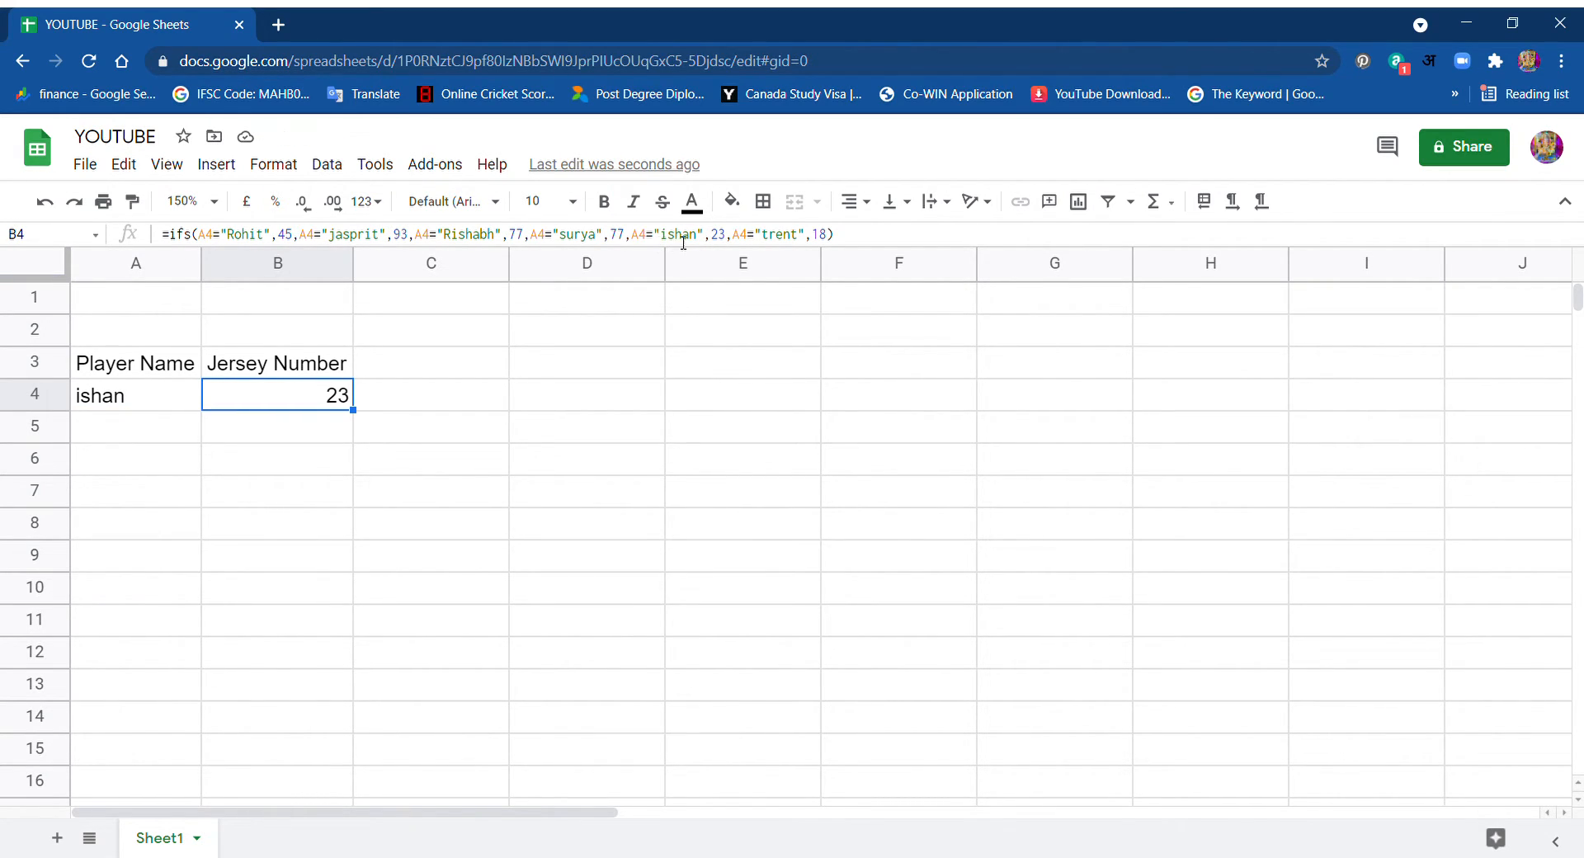
# - Replace the player name in A4 with surya to test the IFS formula
pyautogui.click(170, 397)
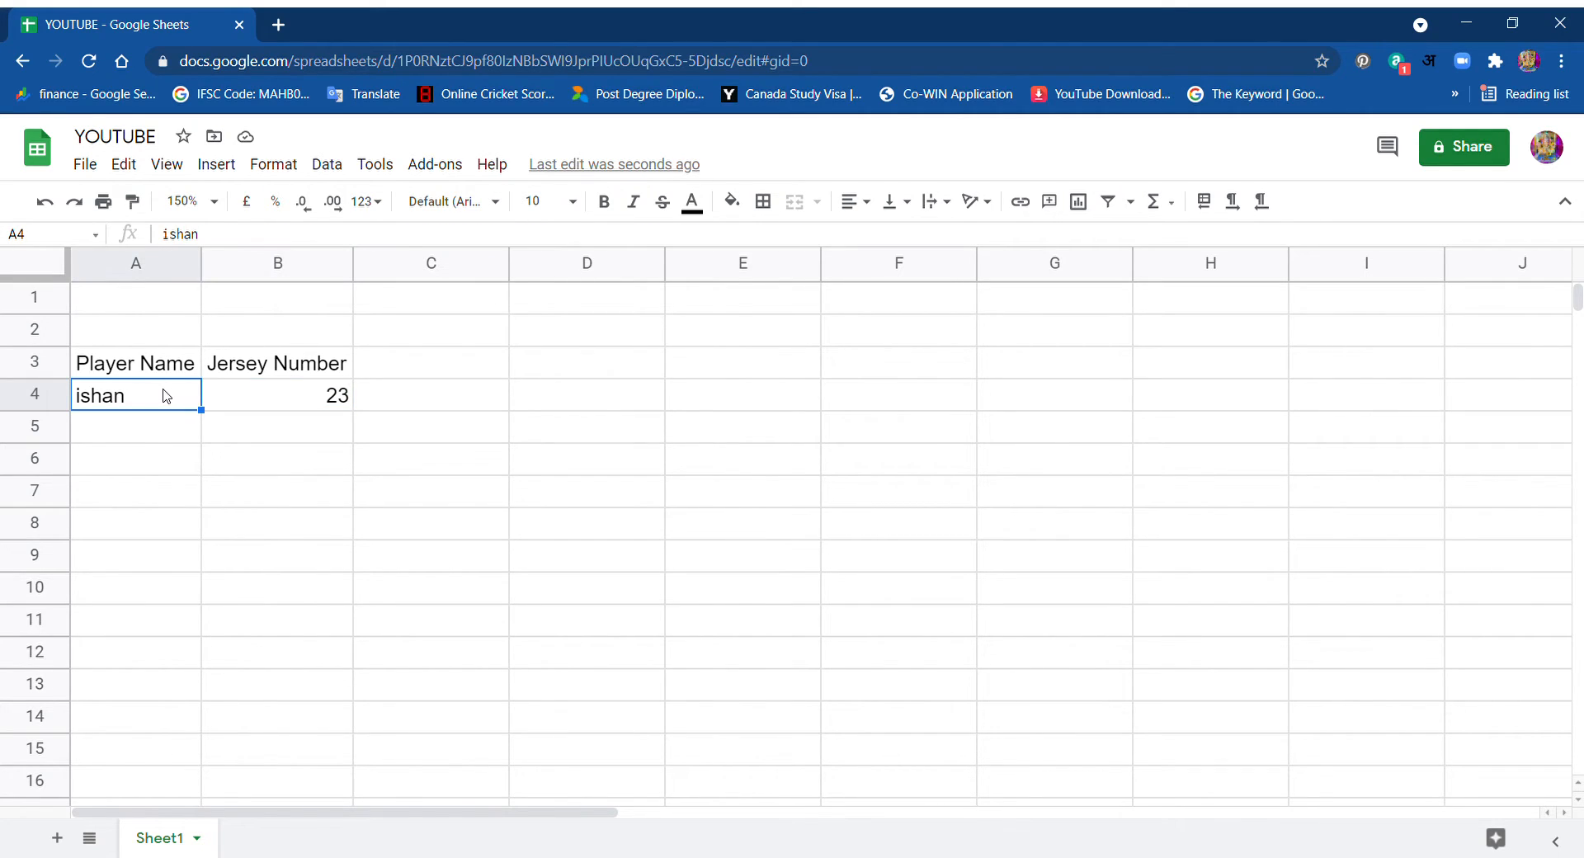
pyautogui.press('Delete')
pyautogui.write('surya')
pyautogui.press('Return')
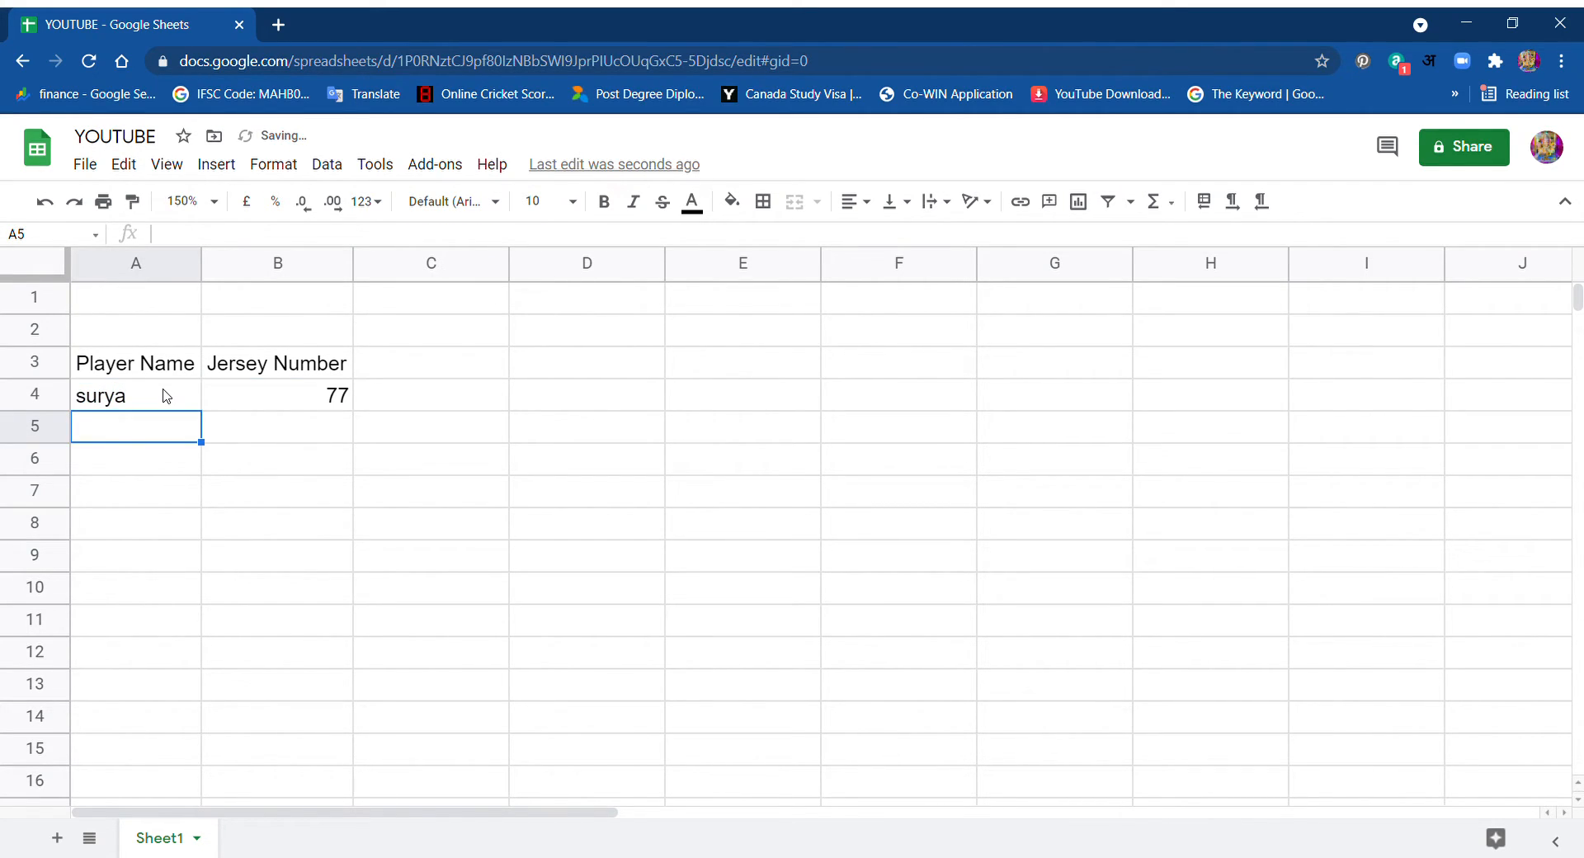
# - Examine the surya condition and its return value in B4's IFS formula without altering the formula
pyautogui.click(165, 396)
pyautogui.click(245, 400)
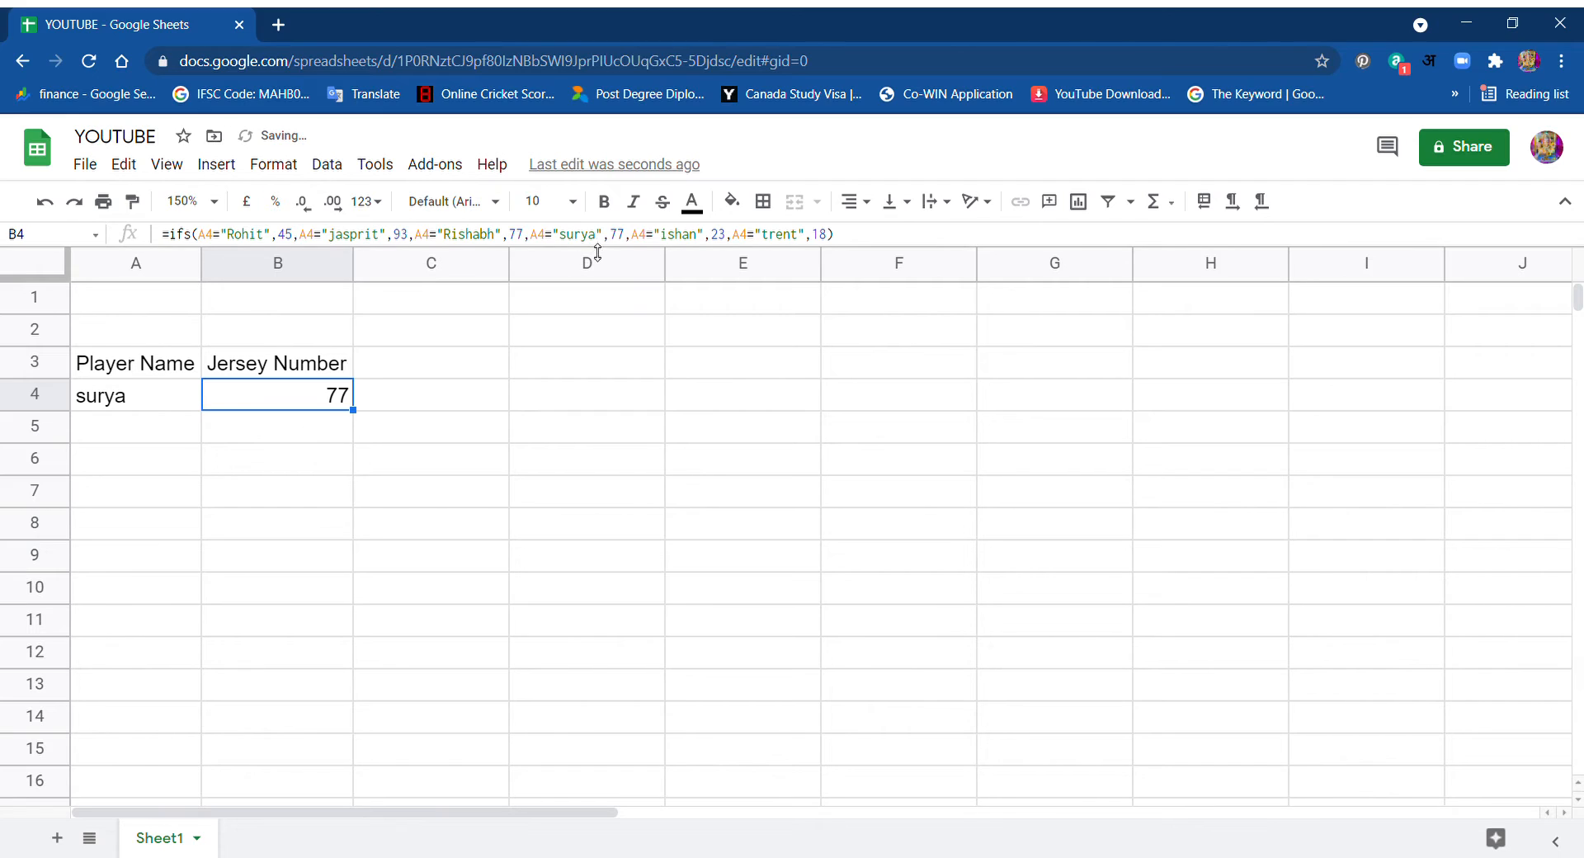
pyautogui.click(625, 235)
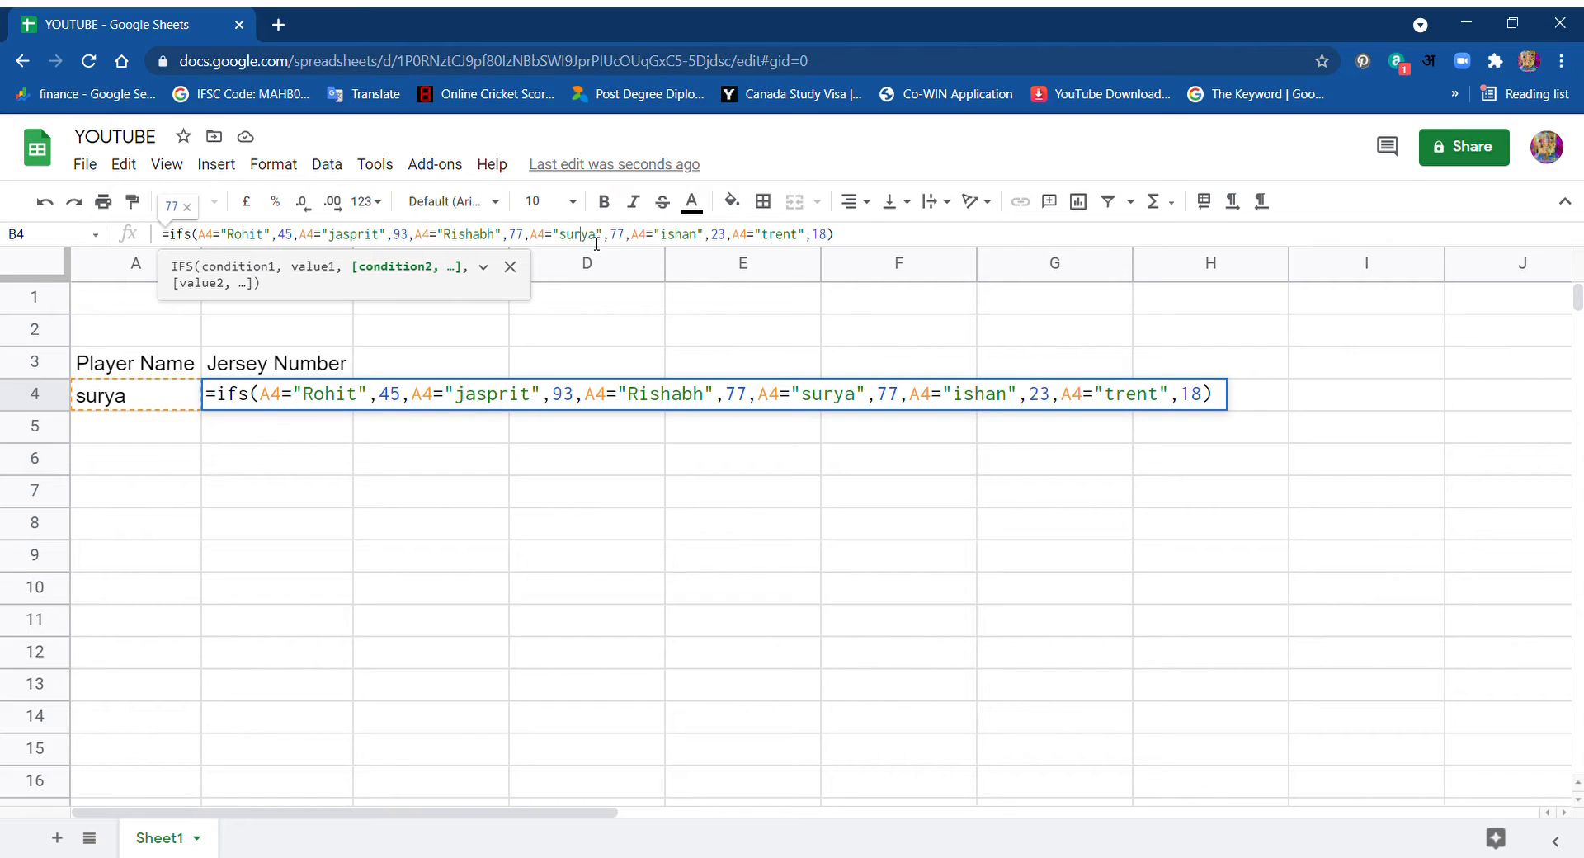
pyautogui.click(629, 235)
pyautogui.press('Return')
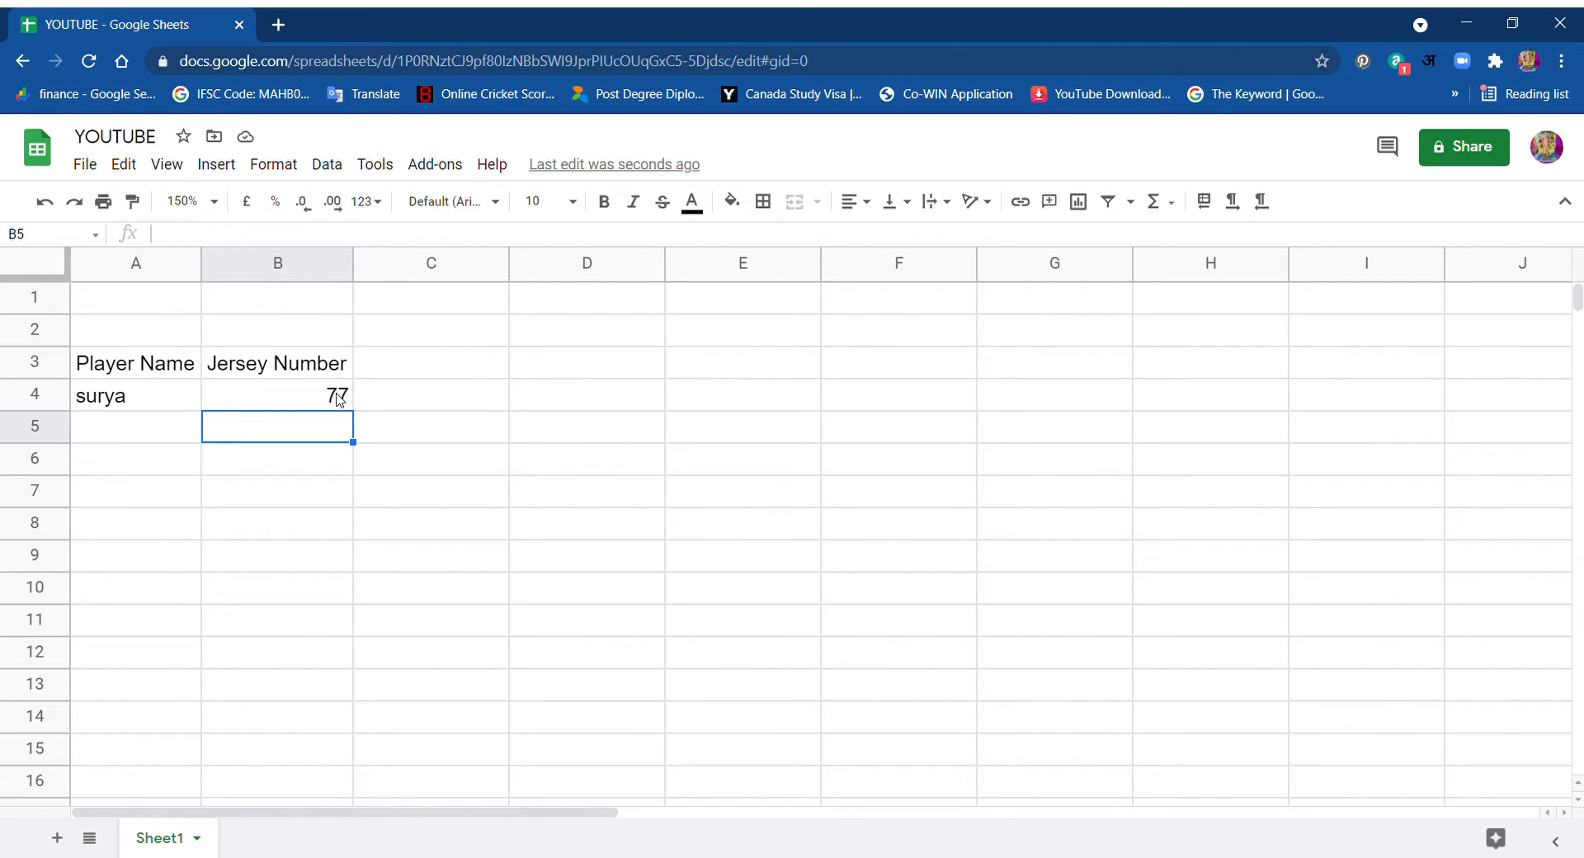
# - Try inserting "if" before the jasprit condition in B4's IFS formula, remove it again and close the formula
pyautogui.press('Up')
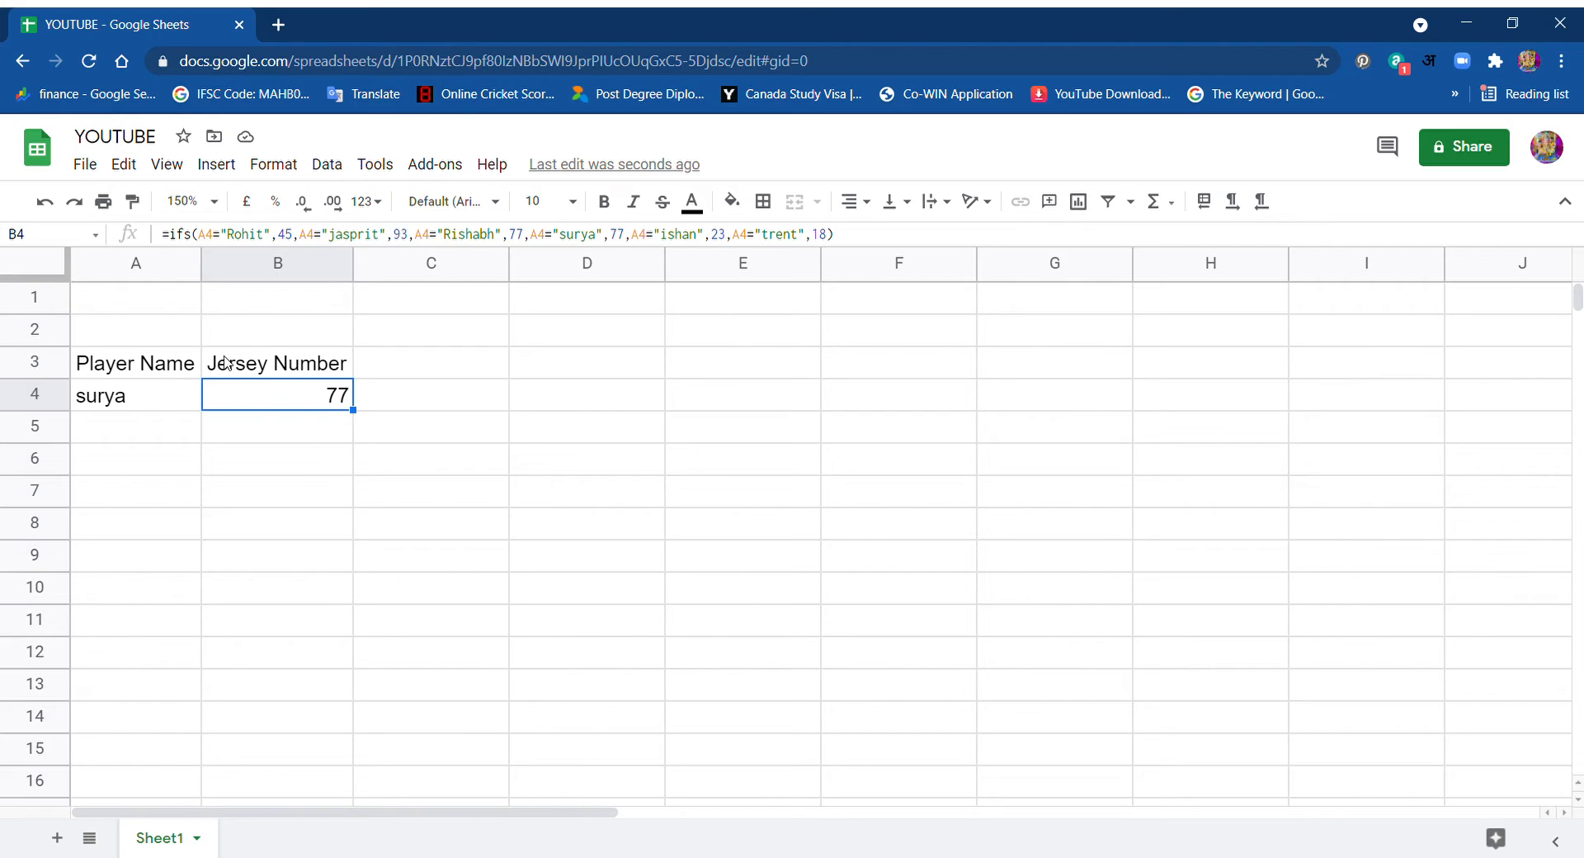
pyautogui.click(230, 238)
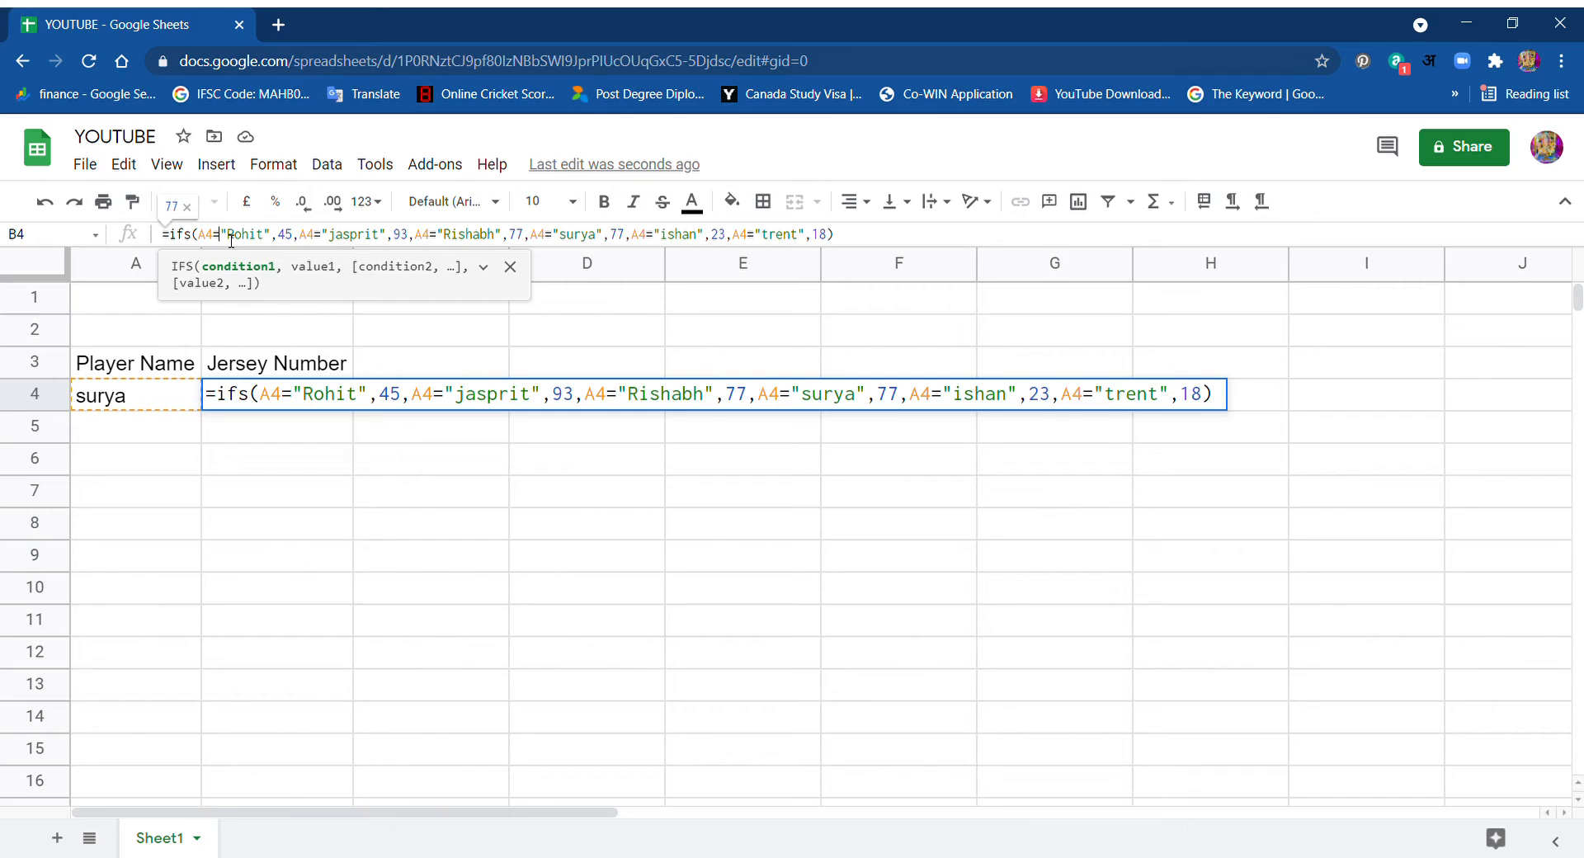
pyautogui.click(305, 238)
pyautogui.write('if')
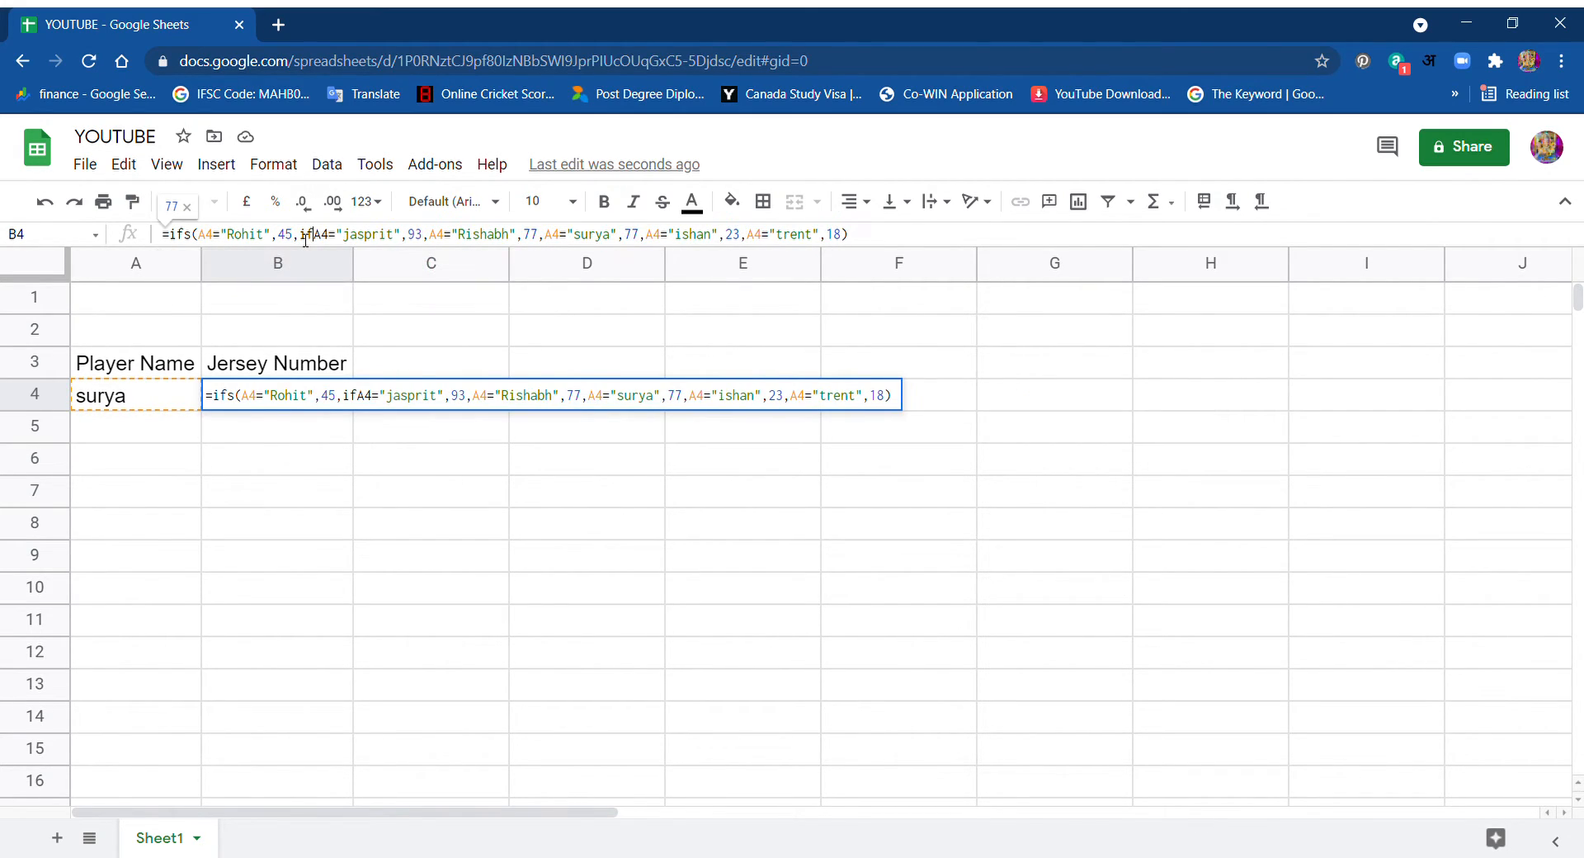
pyautogui.press('BackSpace')
pyautogui.press('BackSpace')
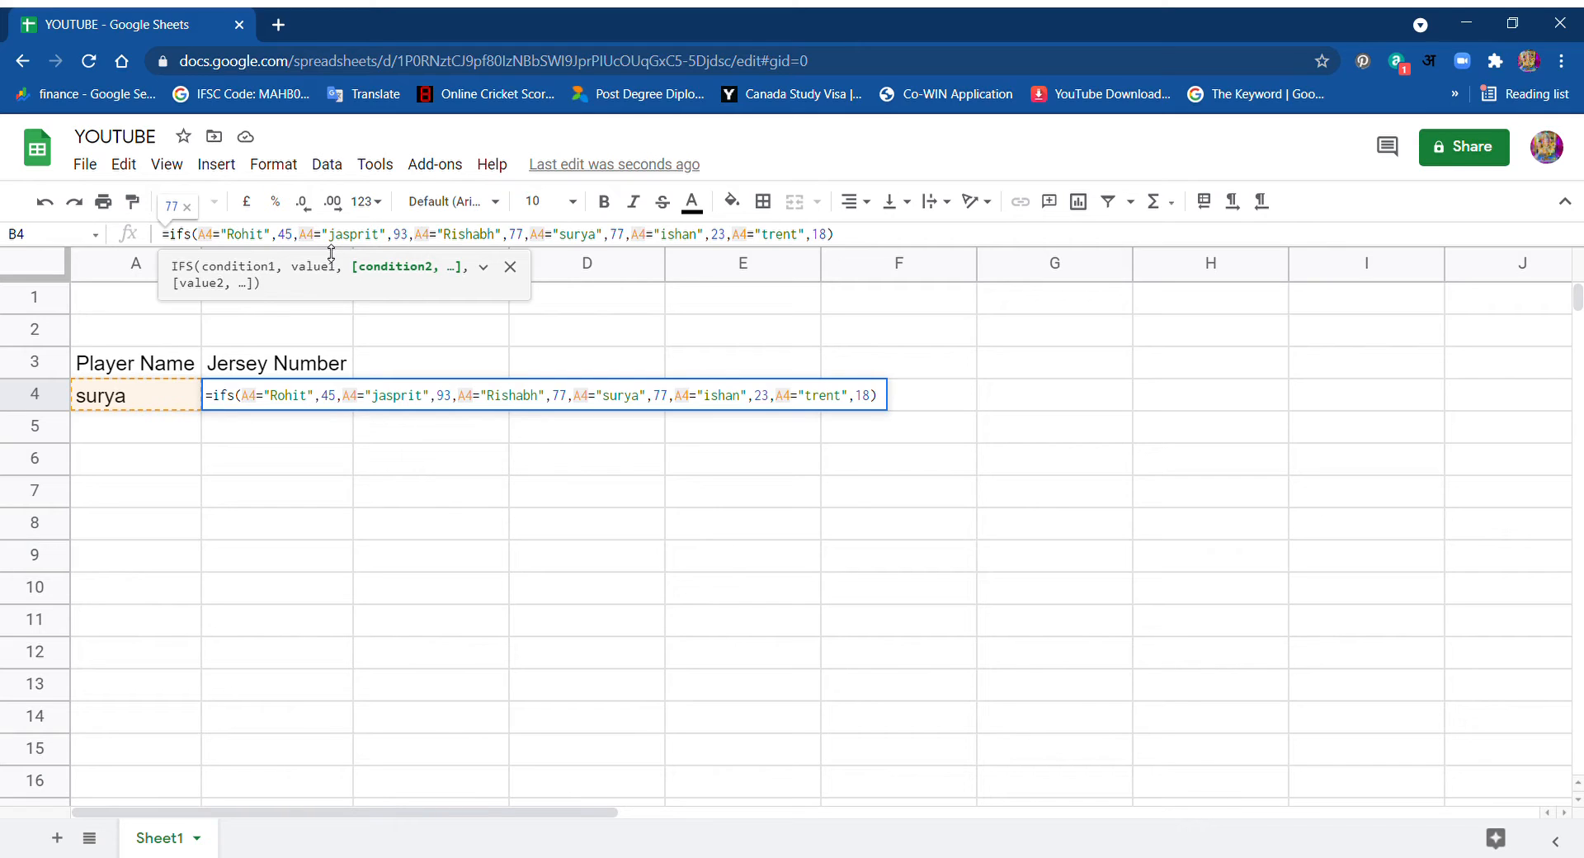
pyautogui.click(228, 401)
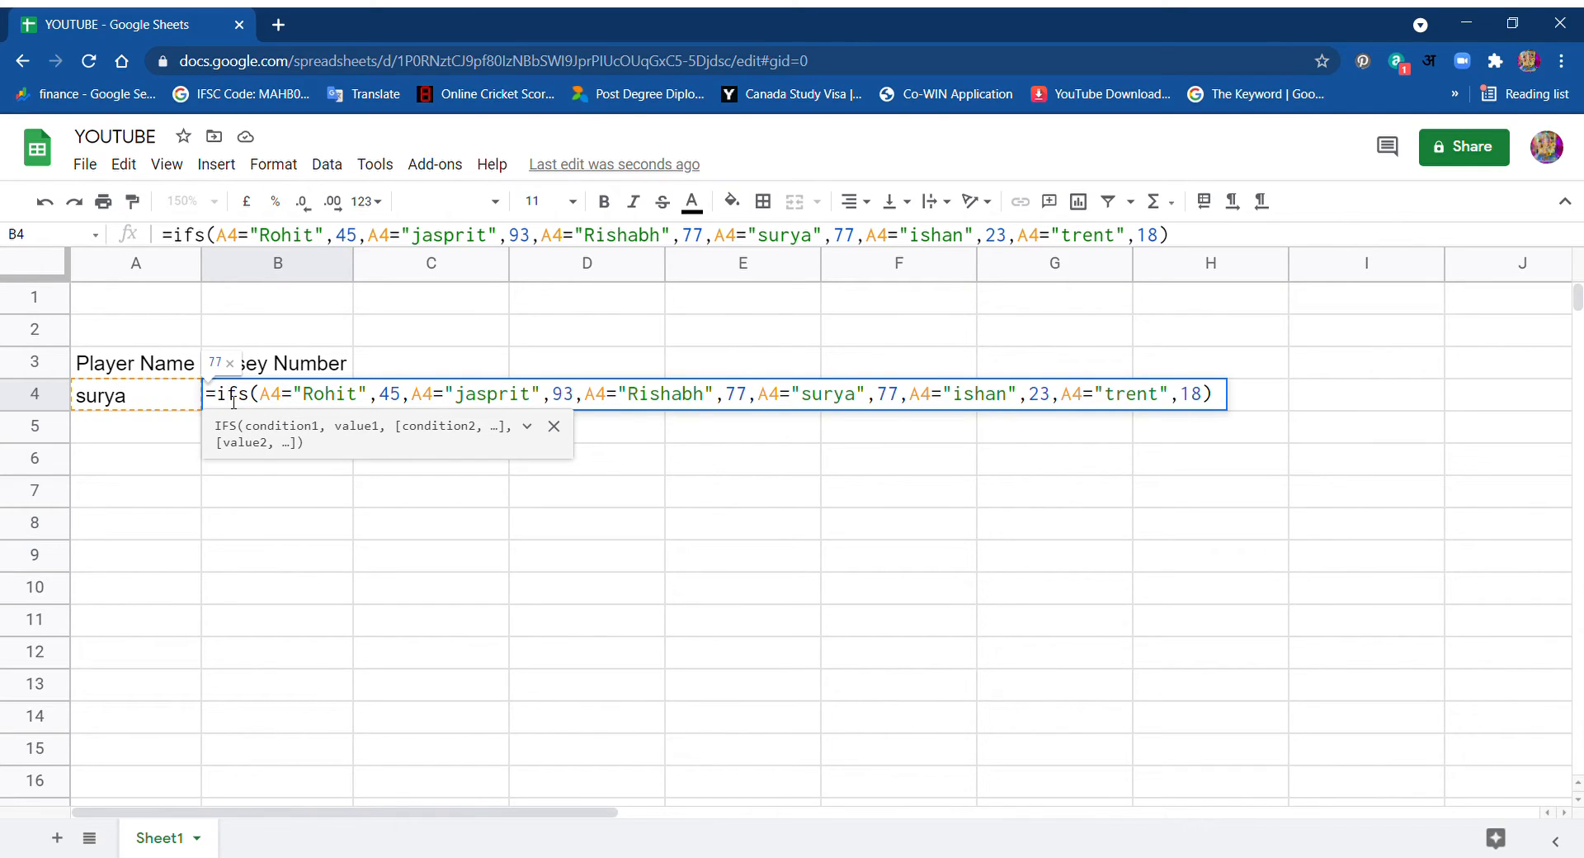
pyautogui.click(280, 395)
pyautogui.press('Return')
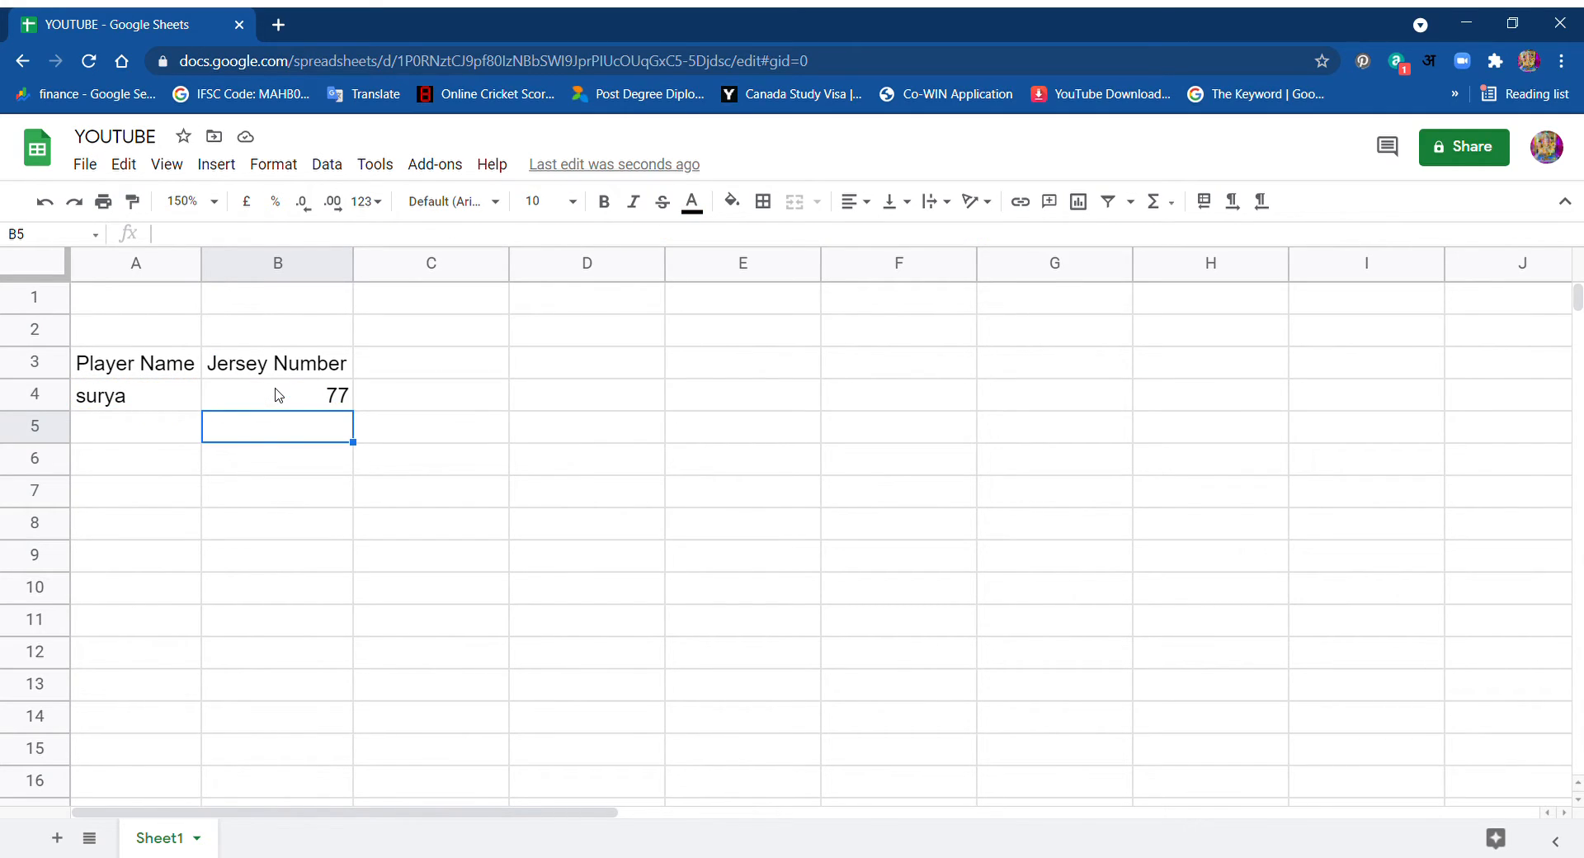
# - Start an IF formula in B6 that tests whether A6 equals "jadeja"
pyautogui.click(286, 491)
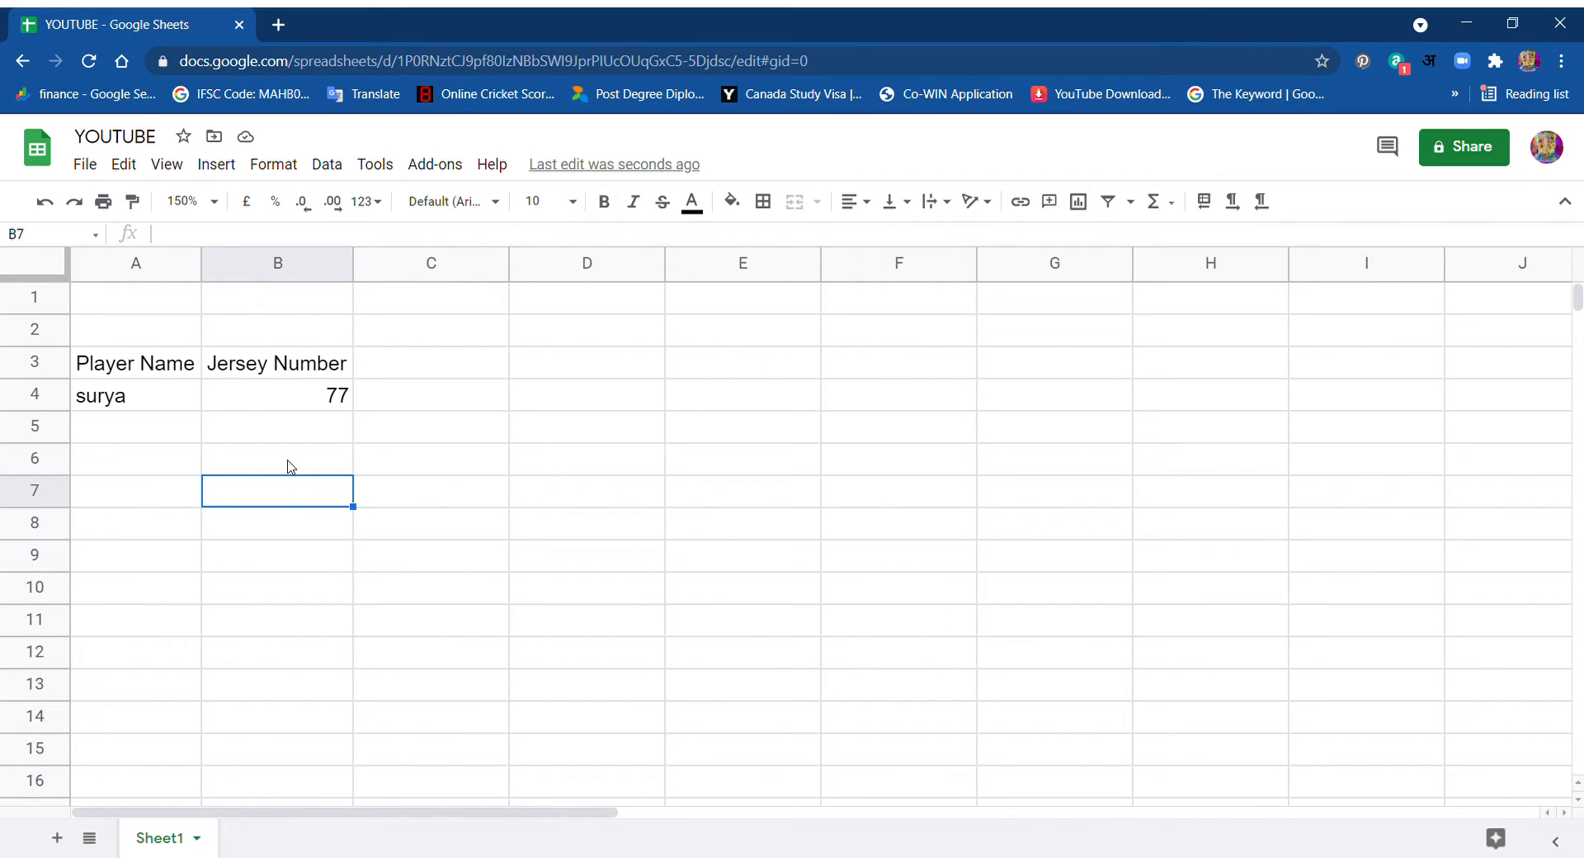
pyautogui.click(290, 466)
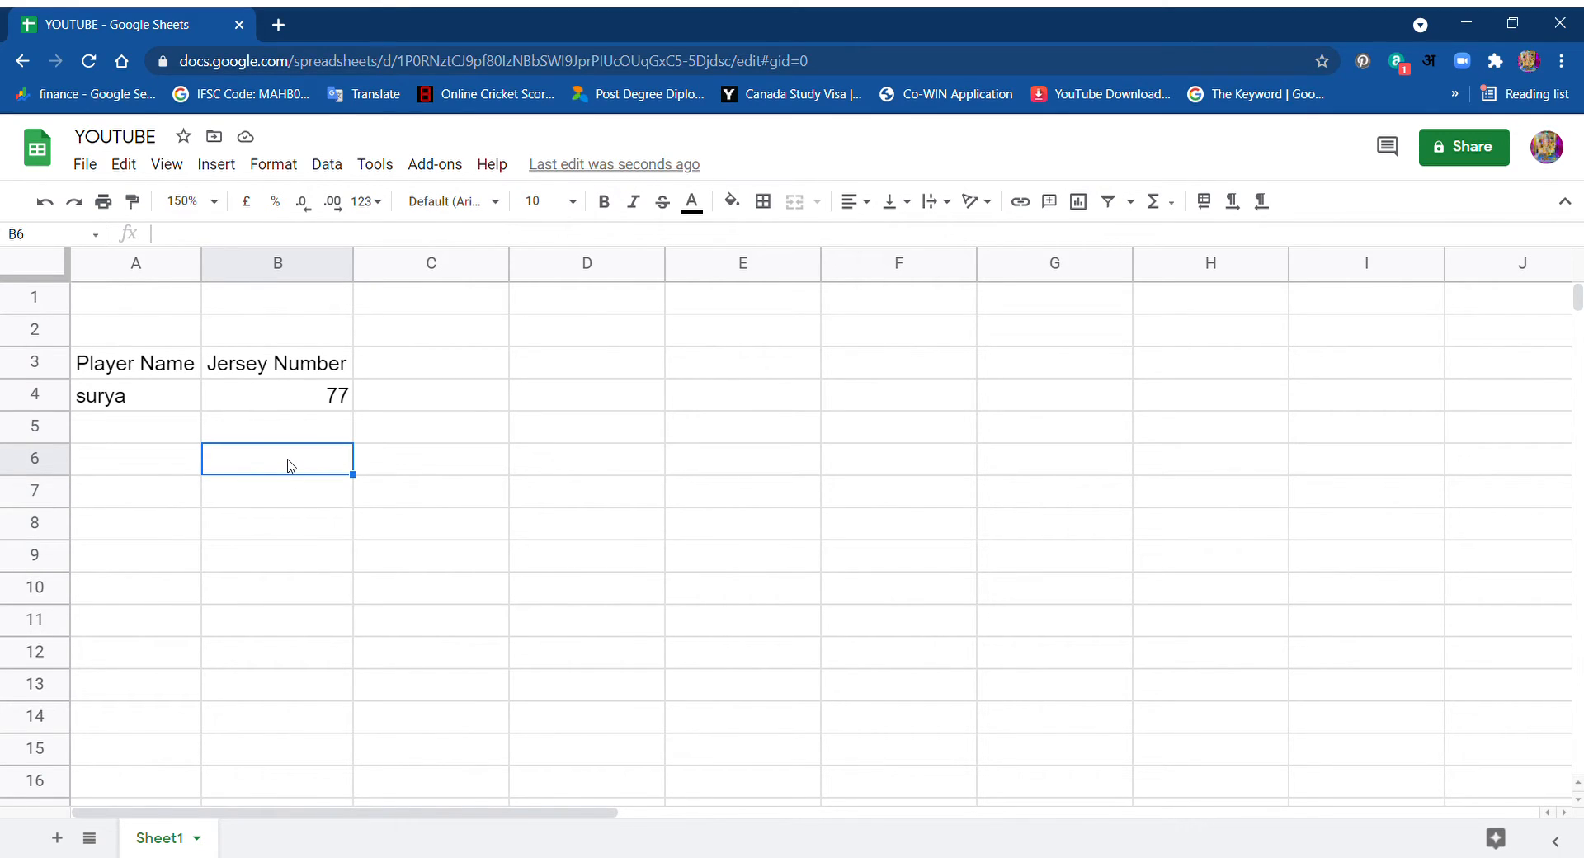
pyautogui.write('=if(')
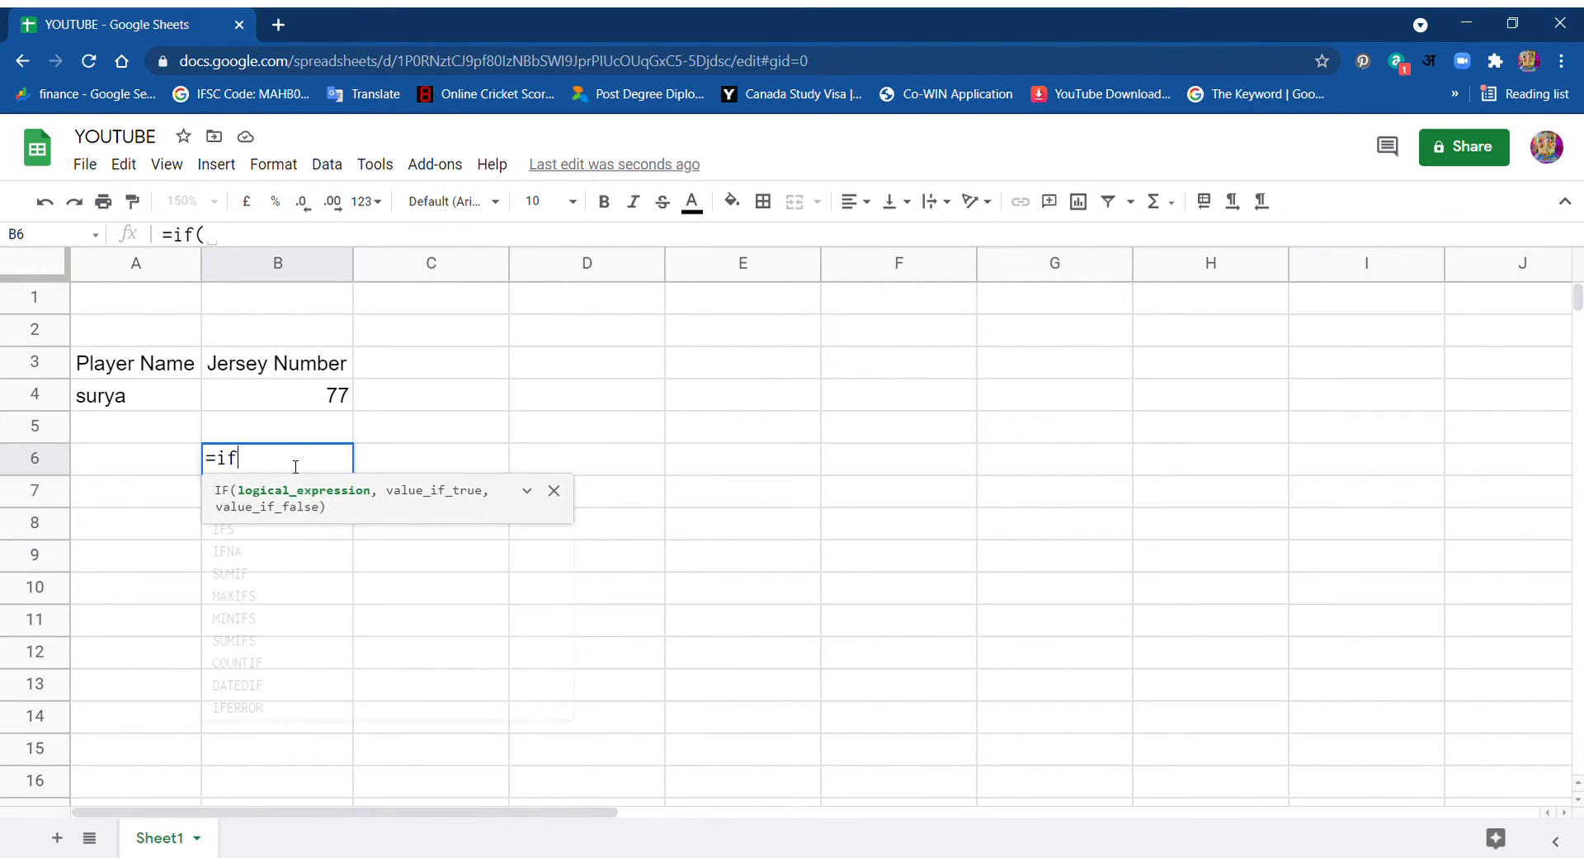
pyautogui.press('BackSpace')
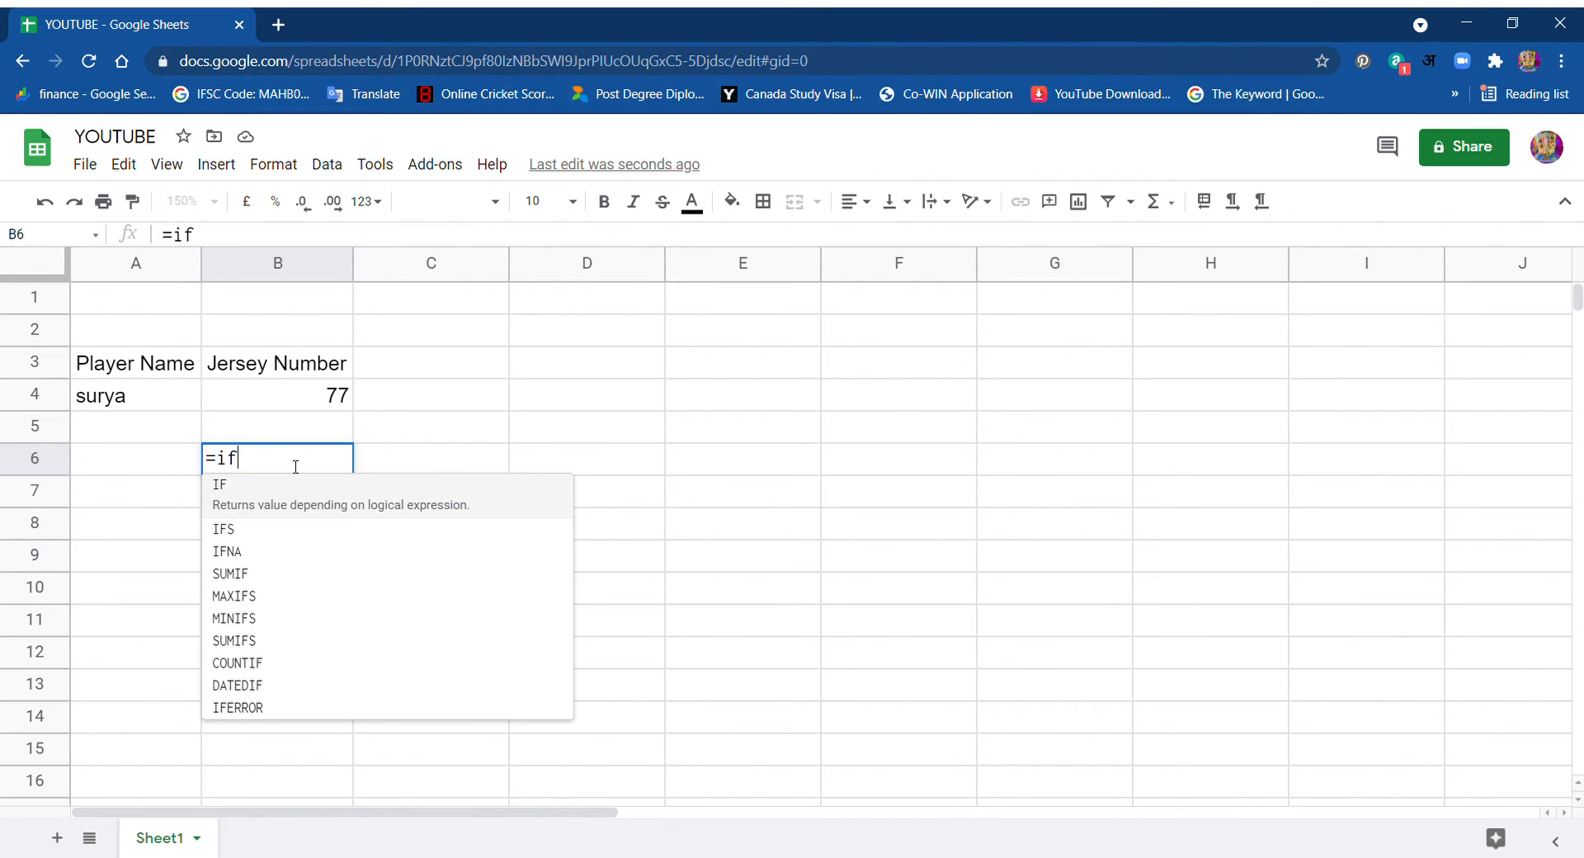
pyautogui.write('(')
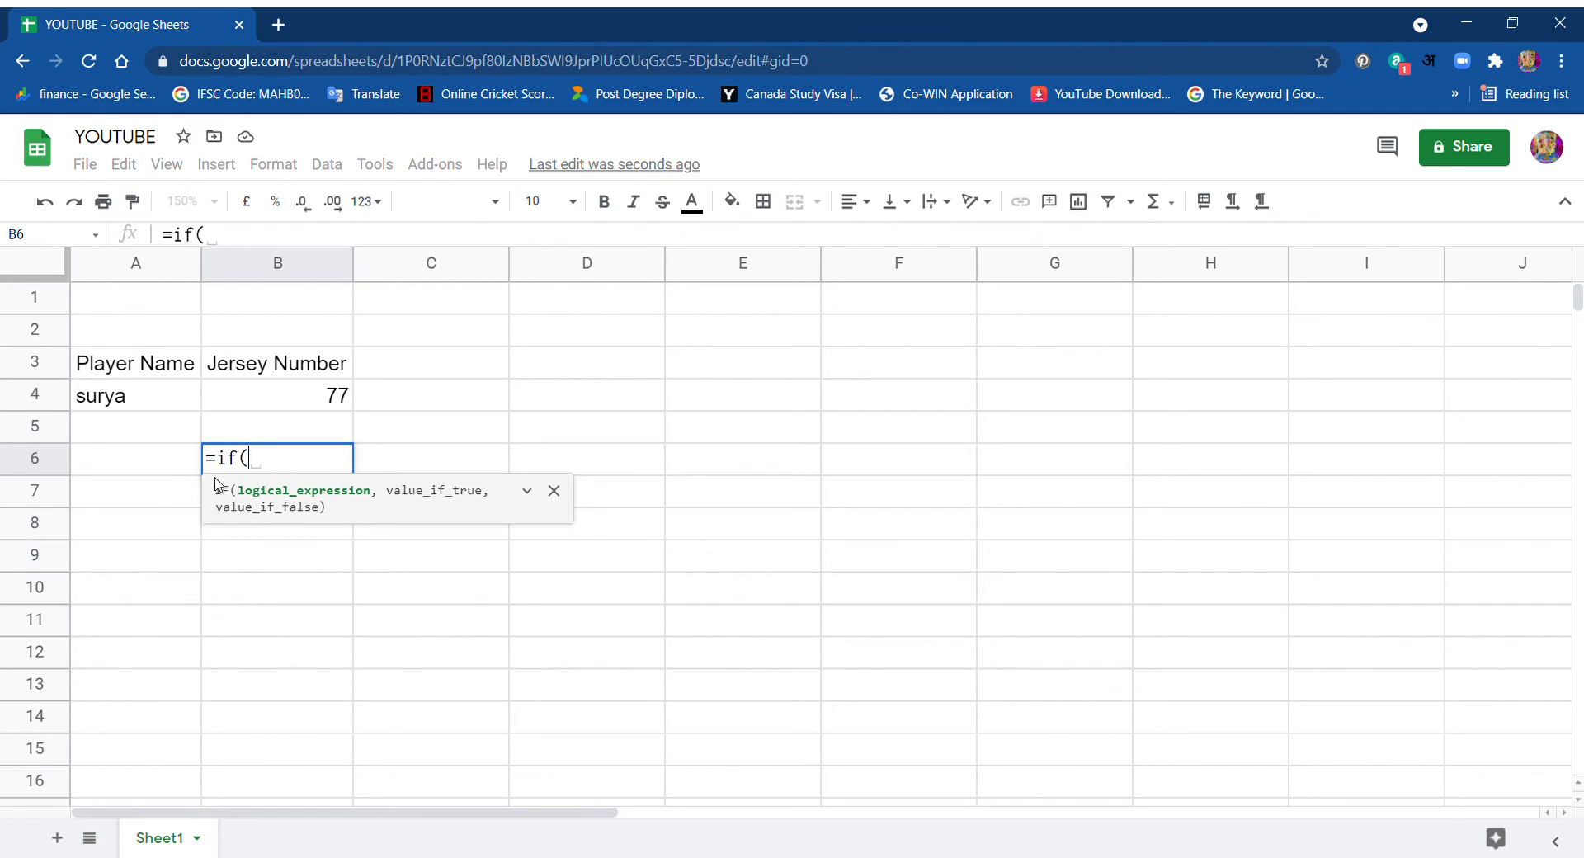
pyautogui.click(162, 471)
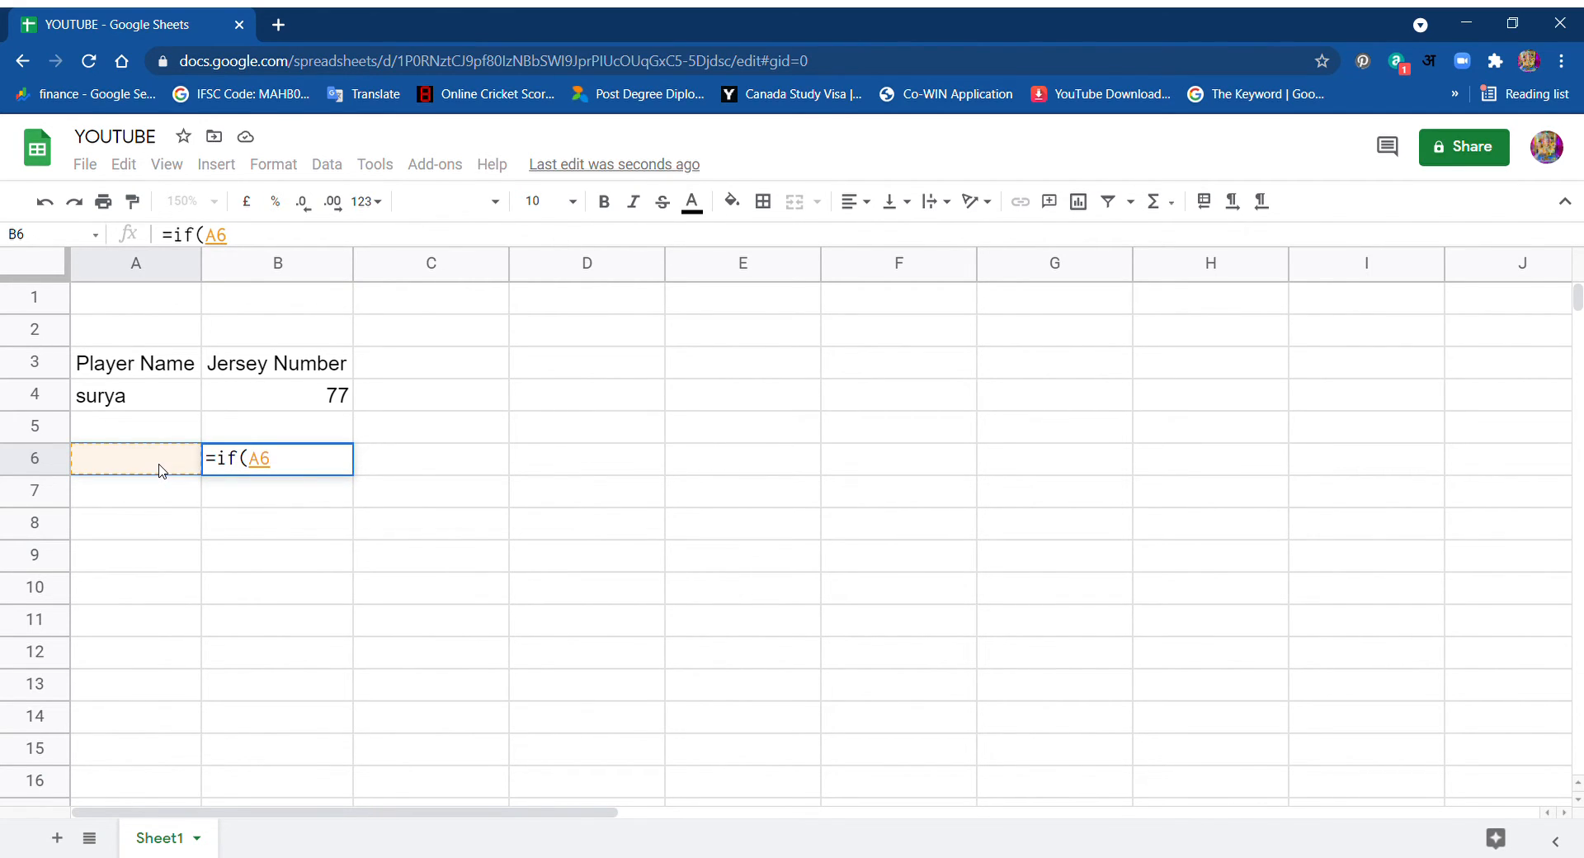
pyautogui.write('="')
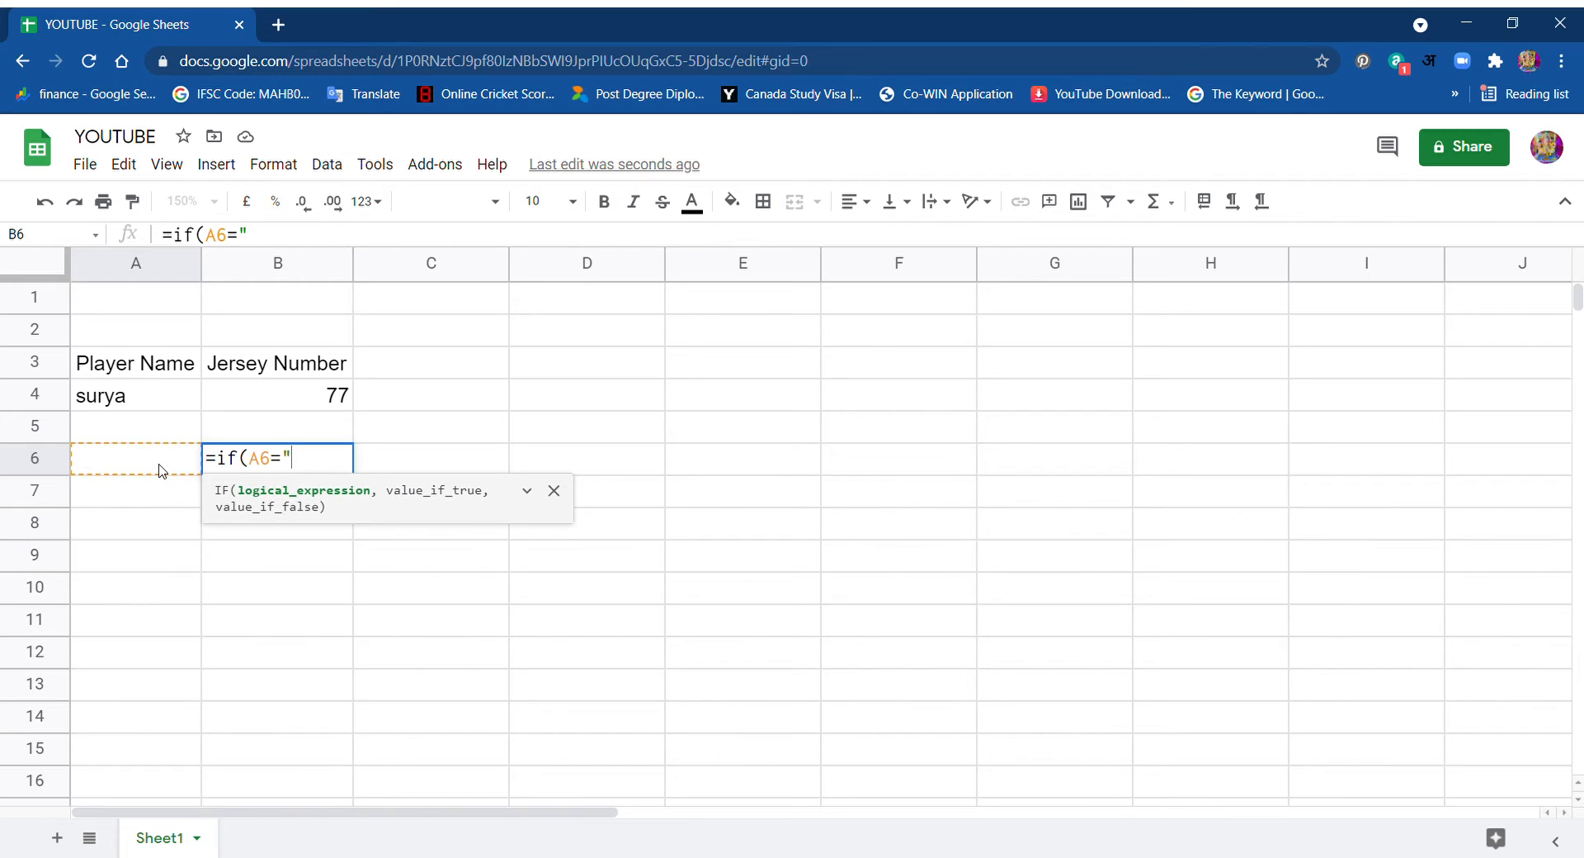
pyautogui.write('jadeja"')
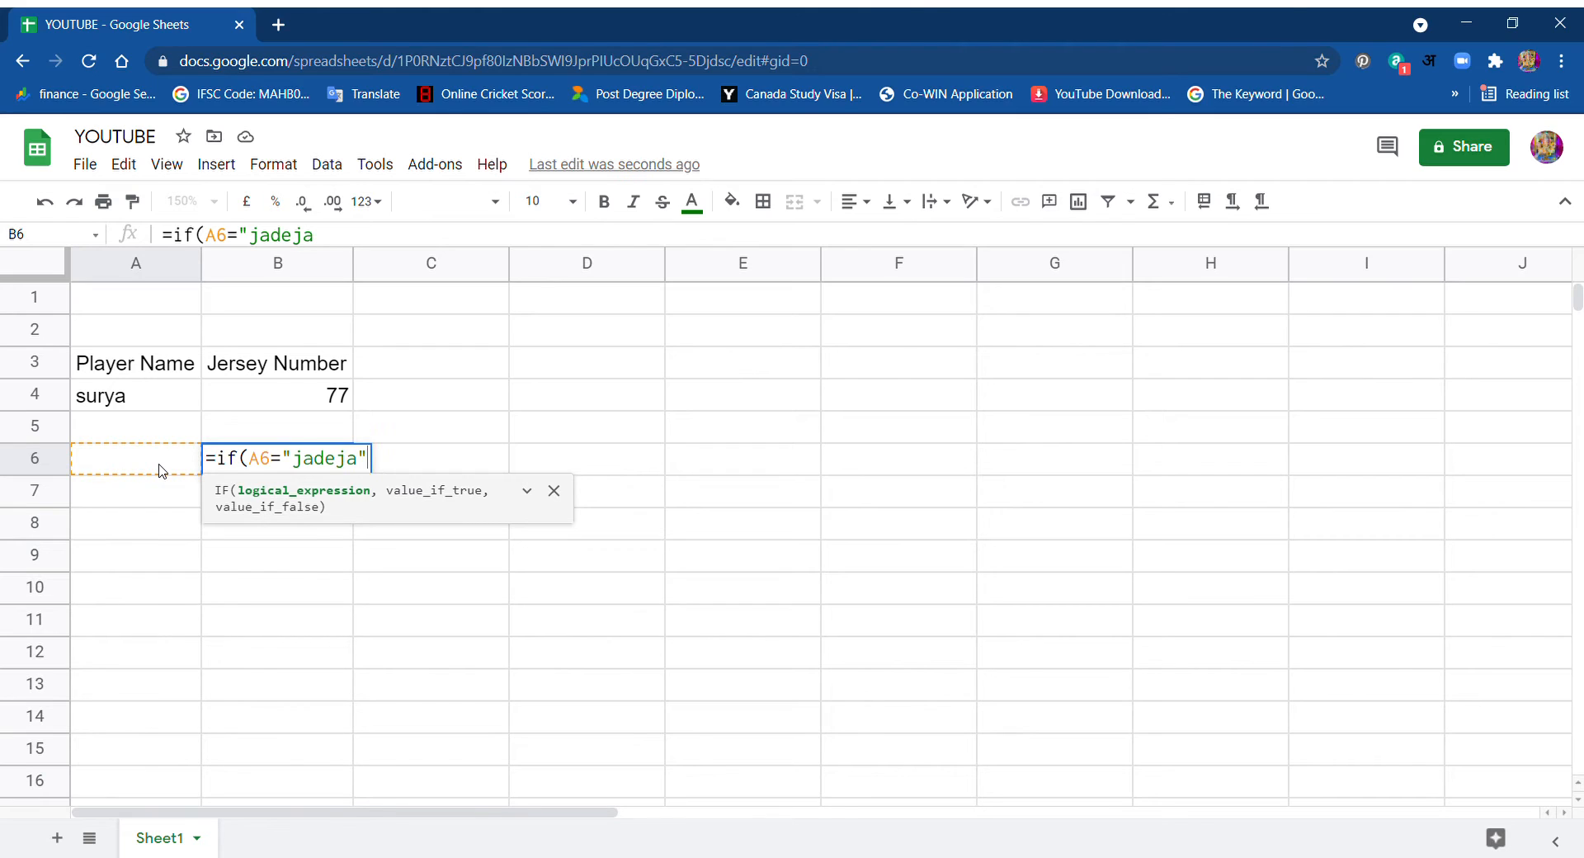
# - Complete B6's IF formula with 18 as the value if true and "false" as the value if false
pyautogui.write(',18')
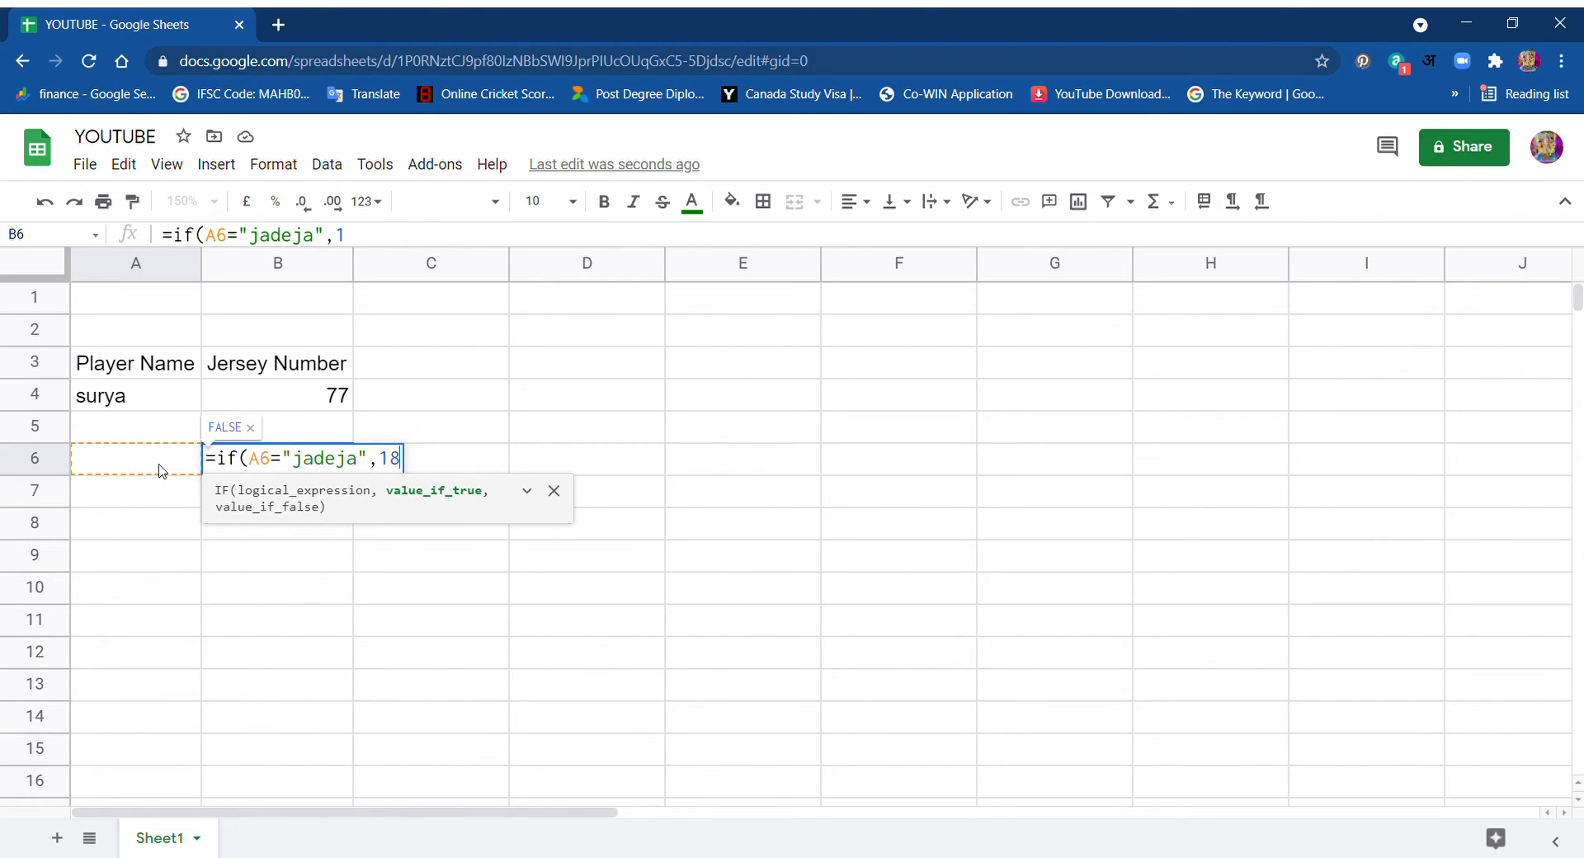
pyautogui.write(',')
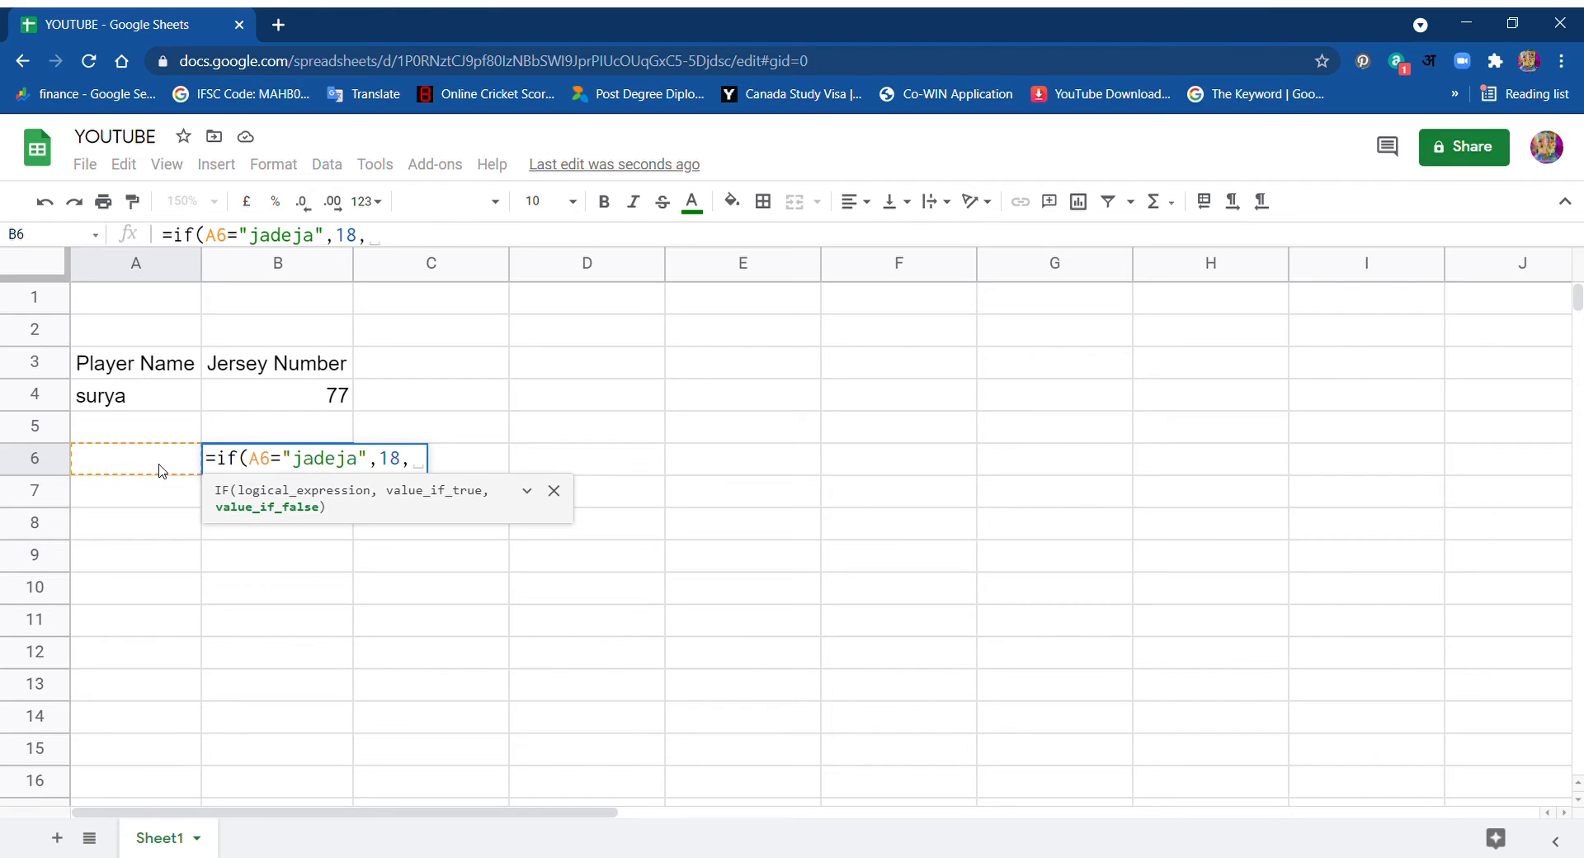
pyautogui.write('"f')
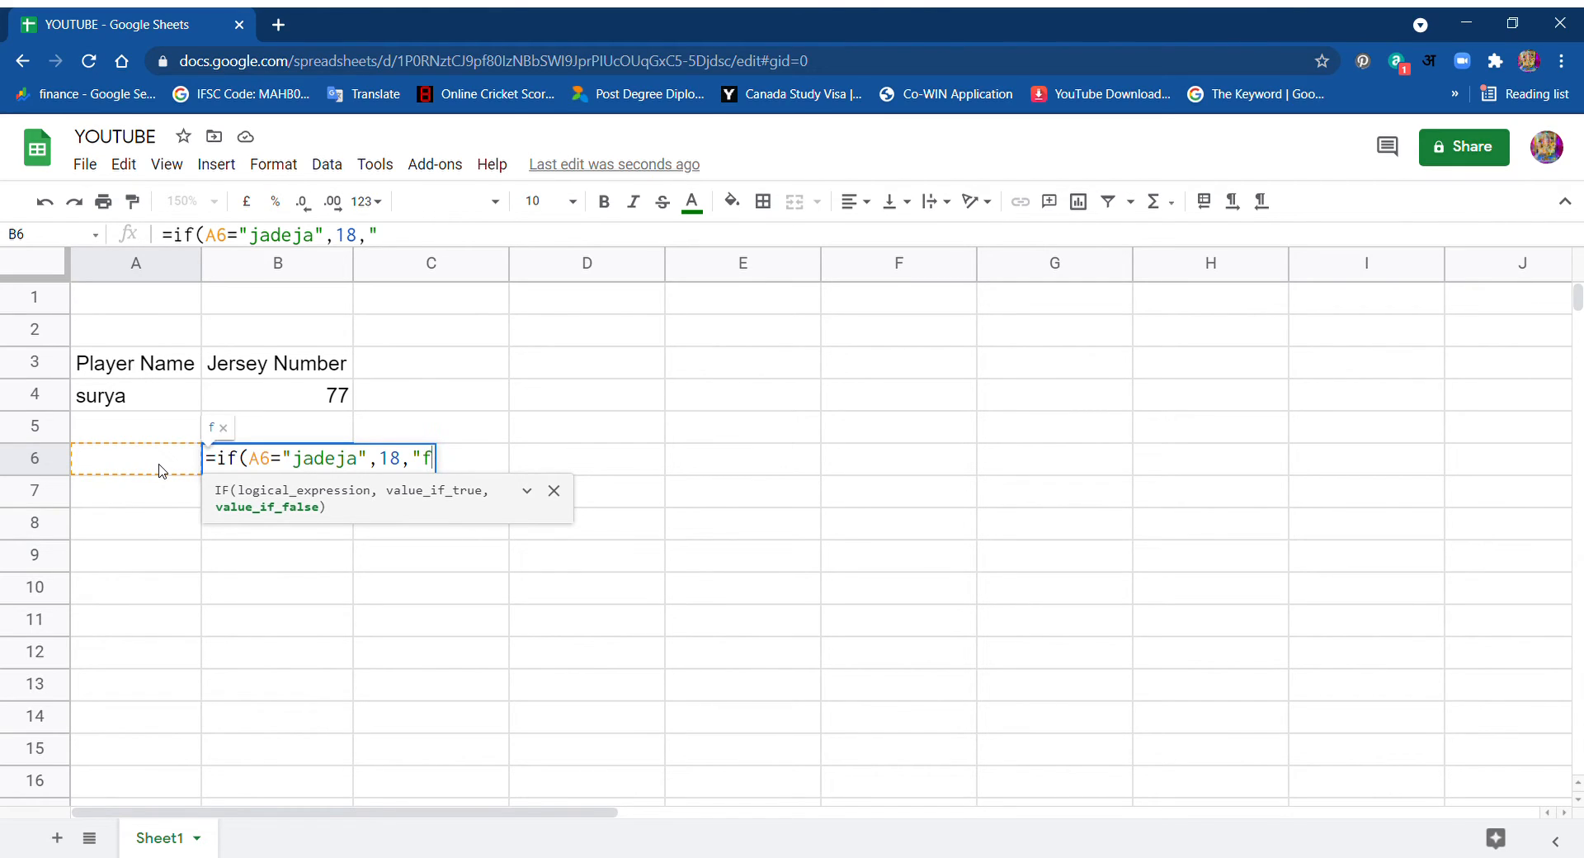
pyautogui.write('alse")')
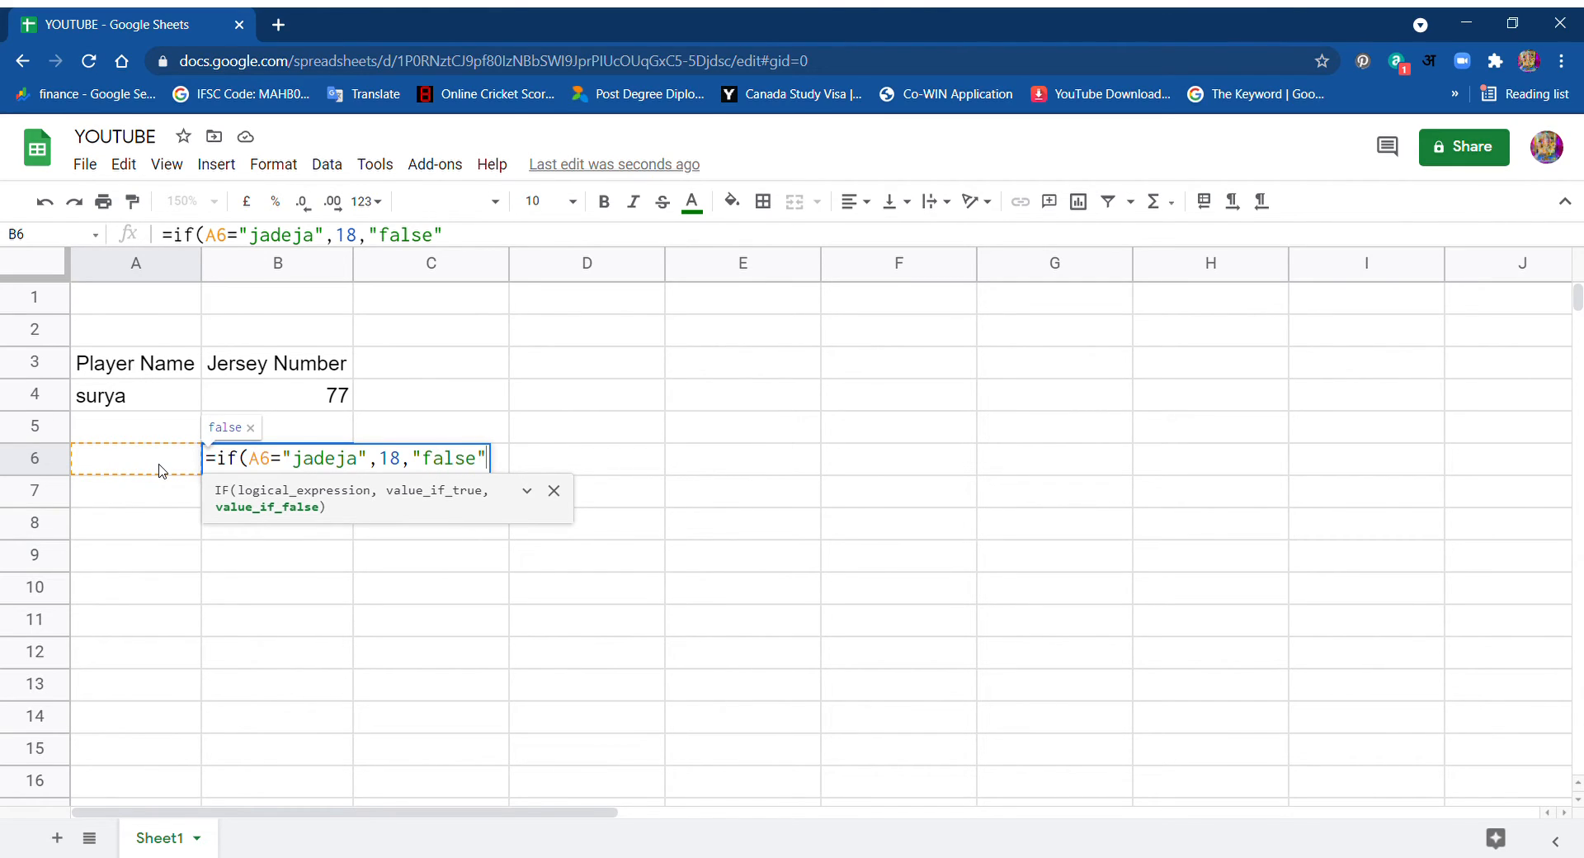
pyautogui.press('Return')
# - Enter the player name Jadeja in A6 to test the IF formula beside it
pyautogui.click(162, 471)
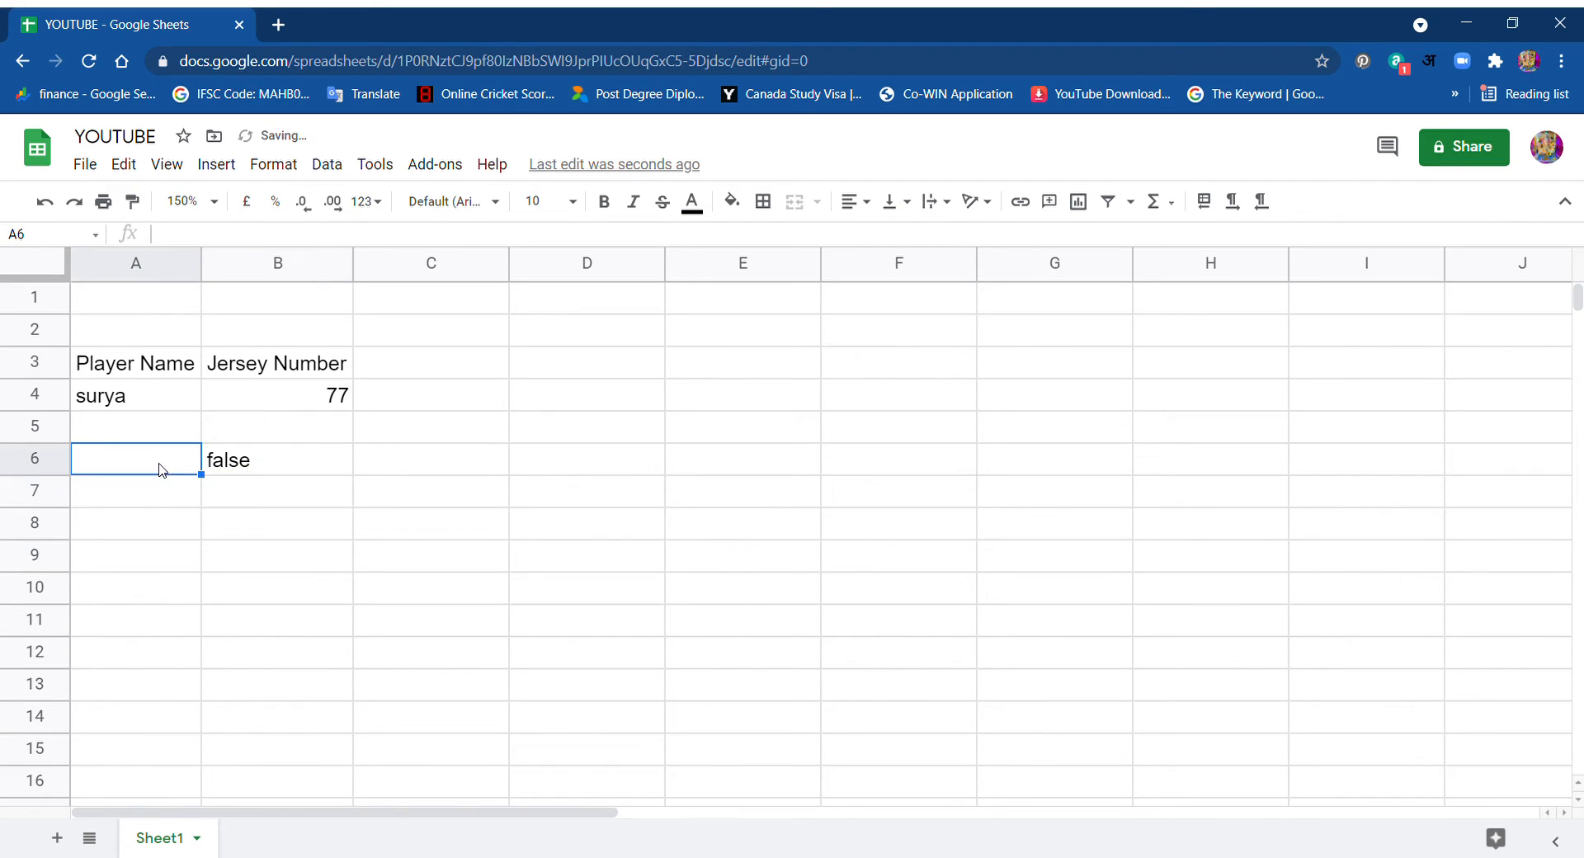
pyautogui.click(248, 476)
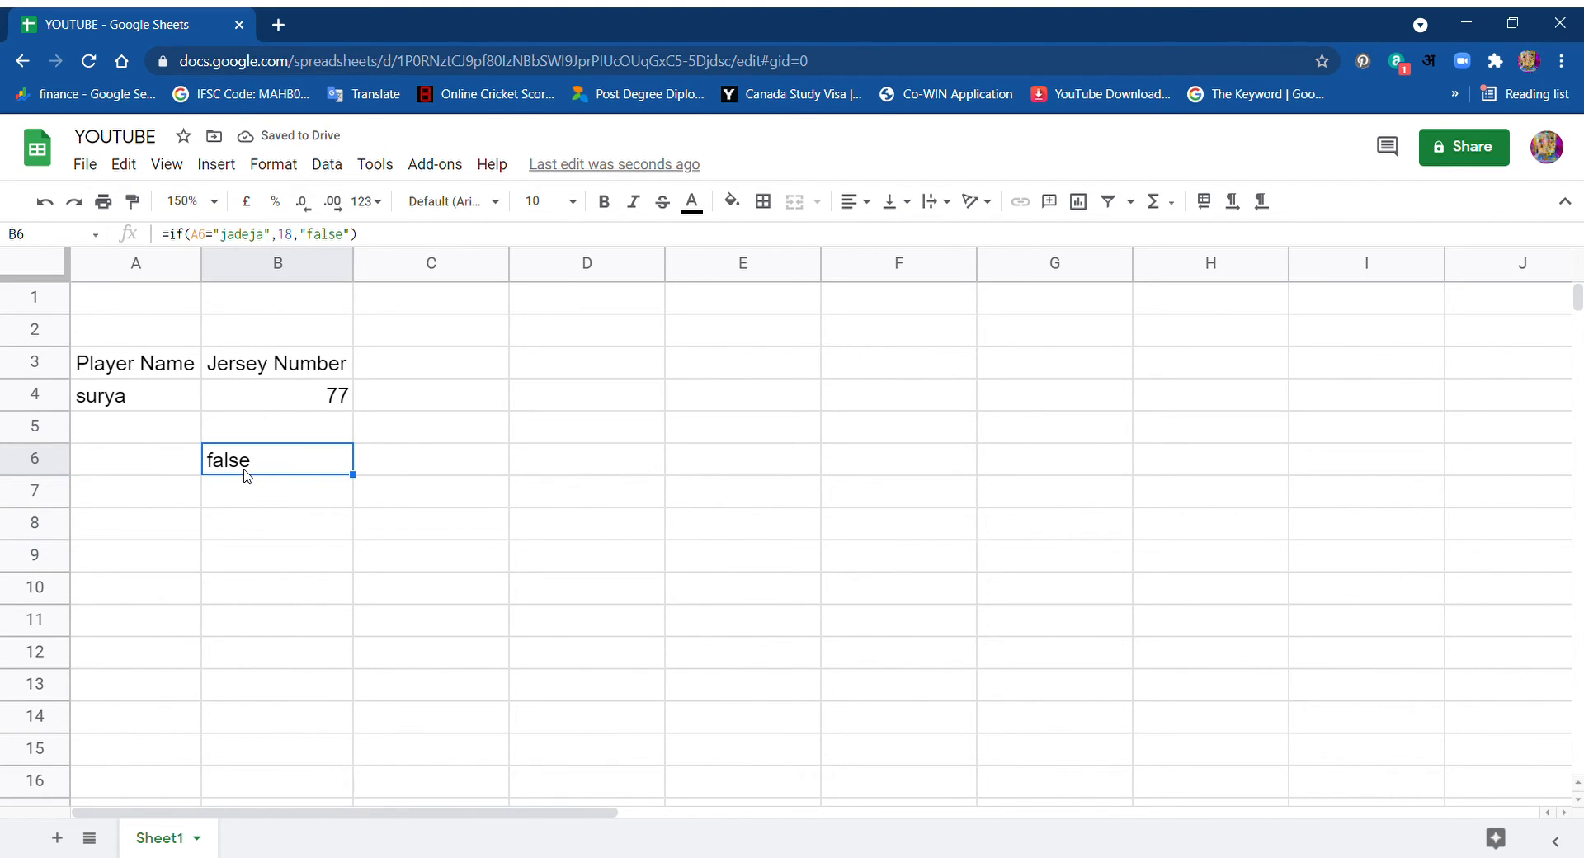
pyautogui.click(181, 472)
pyautogui.click(228, 469)
pyautogui.click(159, 472)
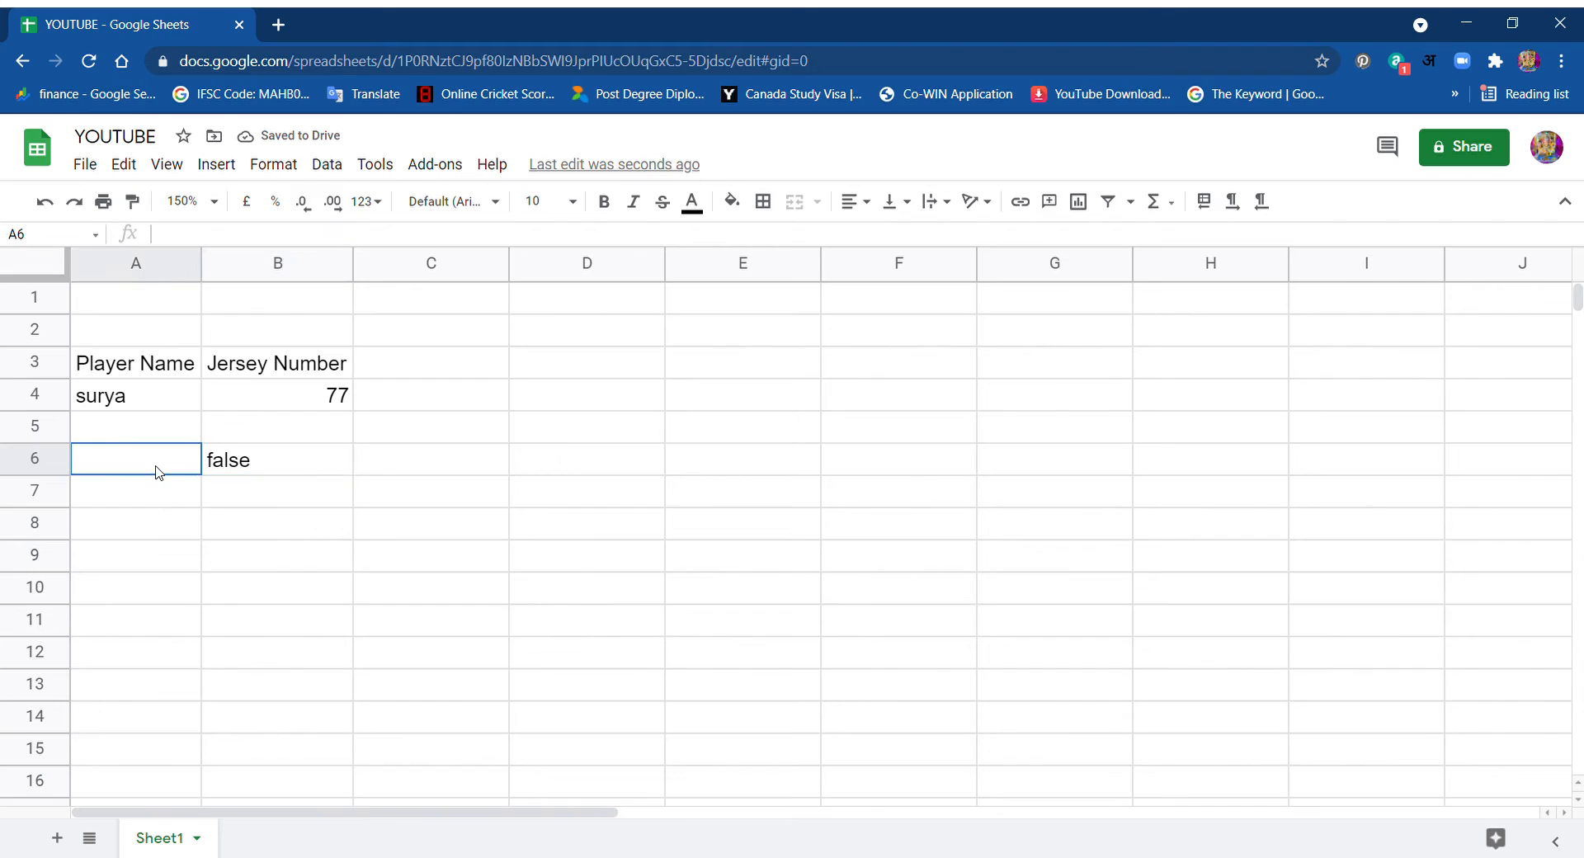
pyautogui.write('Jadeja')
pyautogui.press('Return')
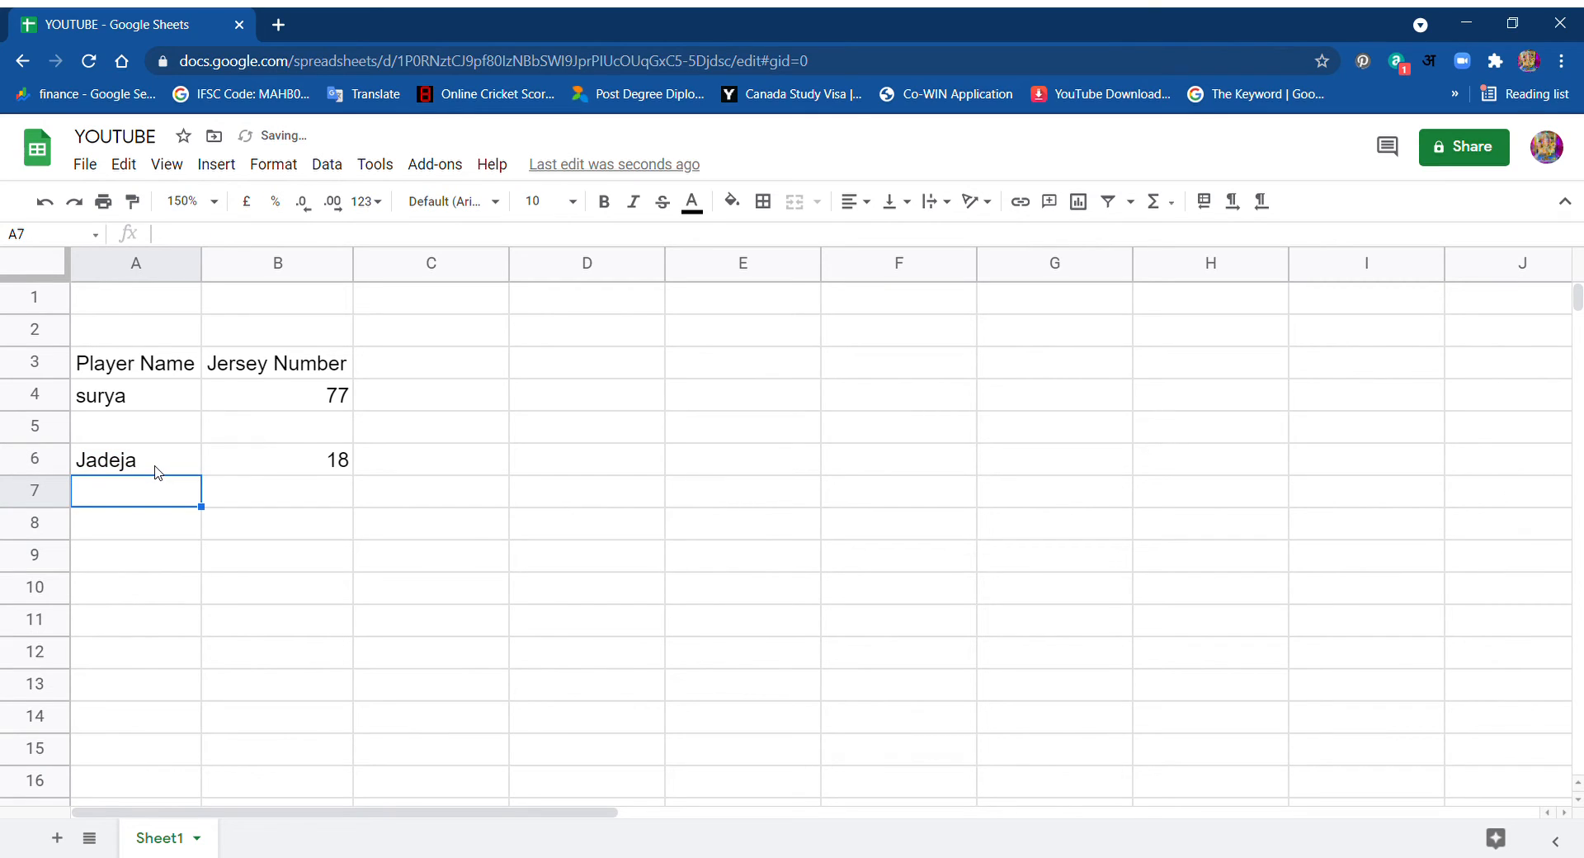
# - Set the value if true in B6's IF formula to 8 and check the cell's result
pyautogui.click(271, 470)
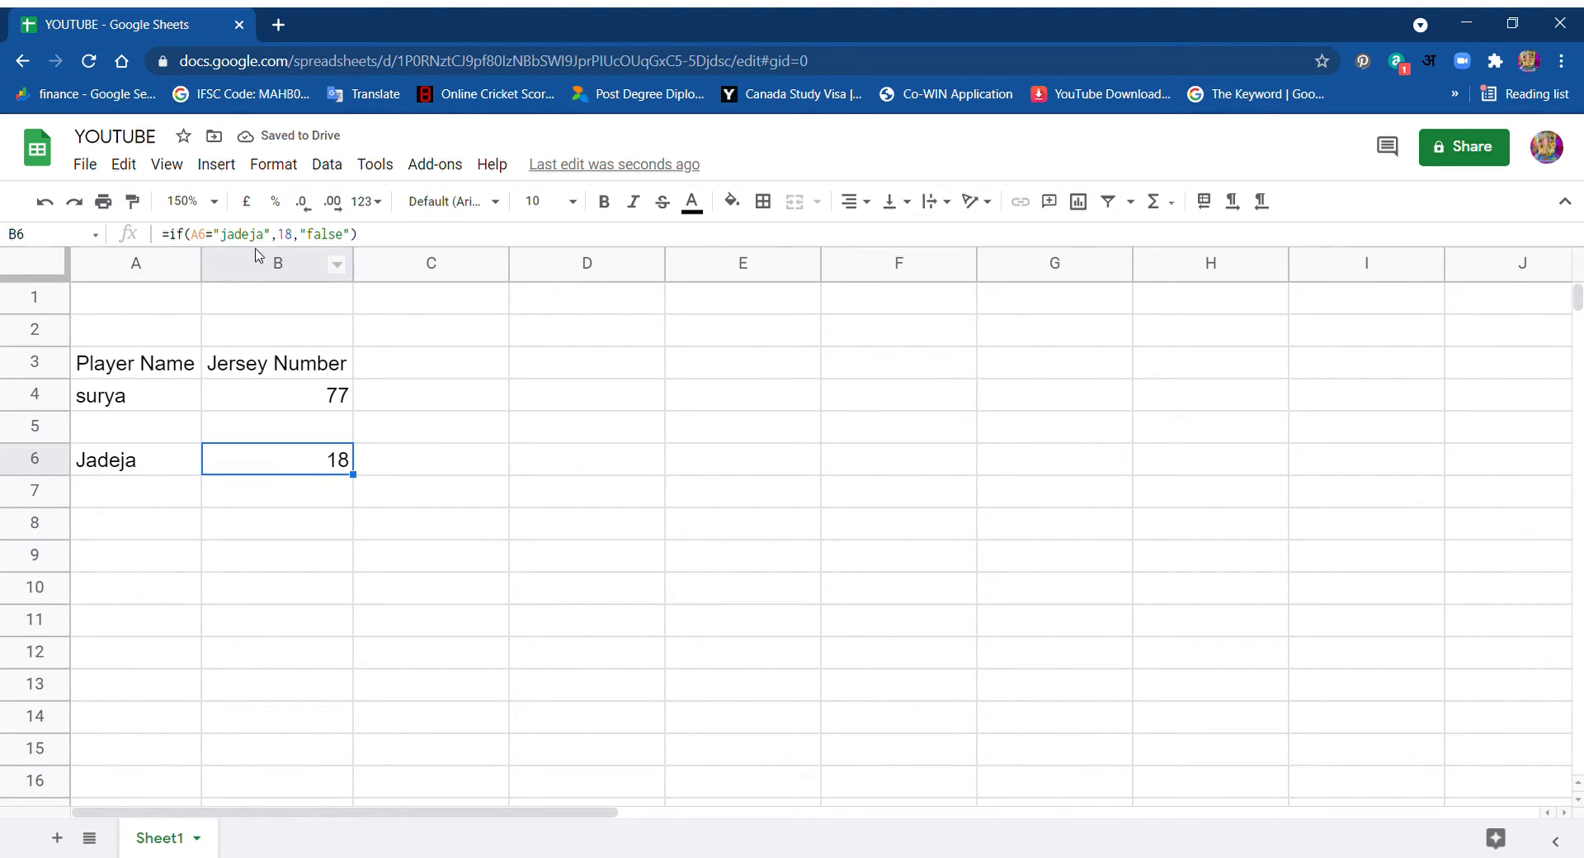
pyautogui.click(298, 240)
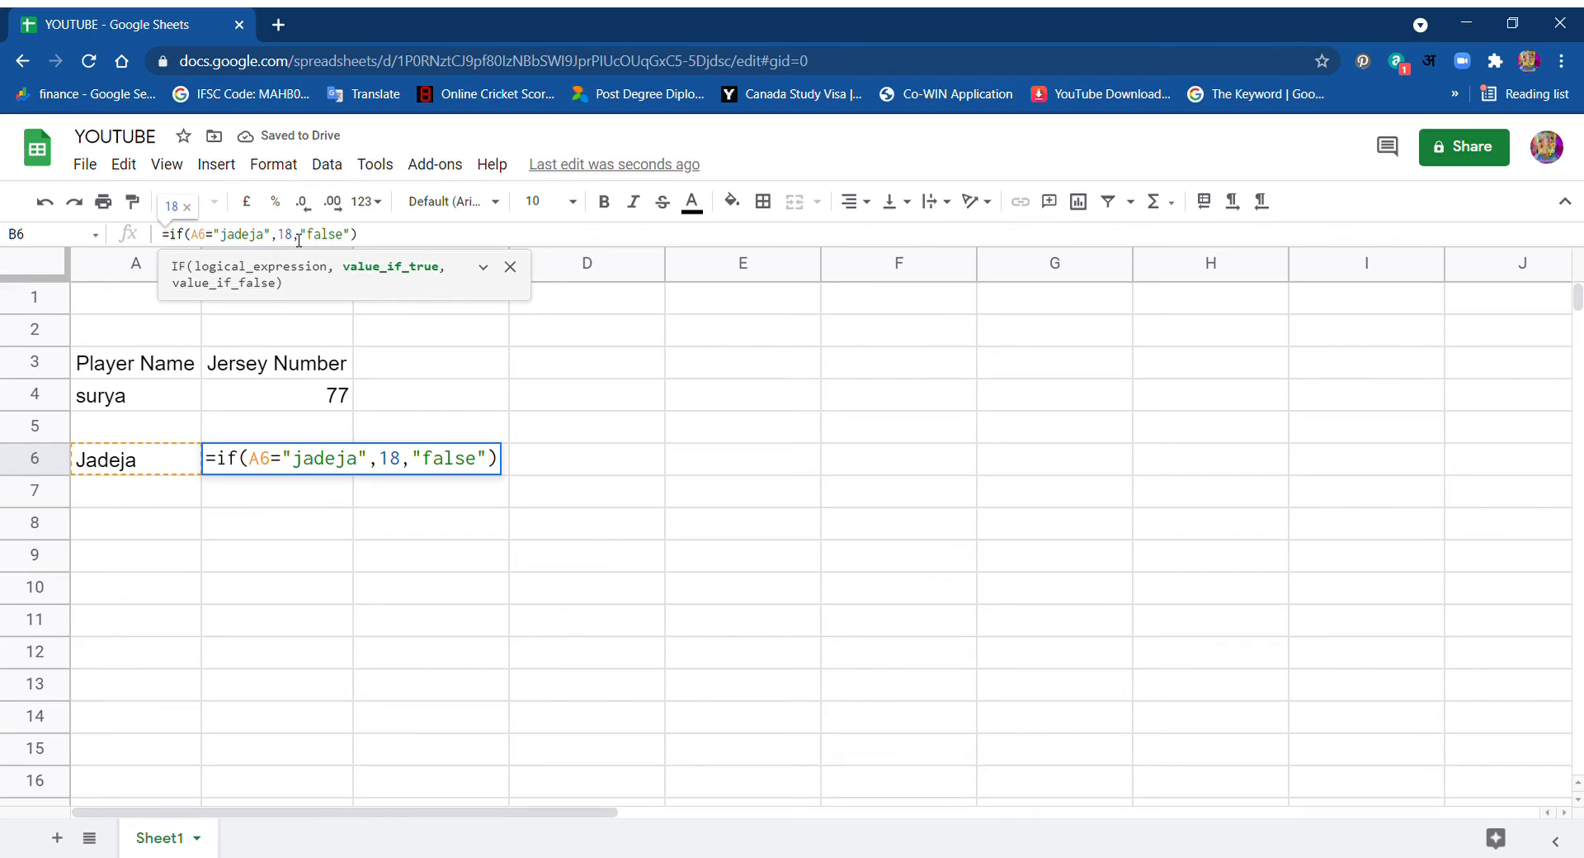
pyautogui.press('BackSpace')
pyautogui.press('BackSpace')
pyautogui.write('8')
pyautogui.press('Return')
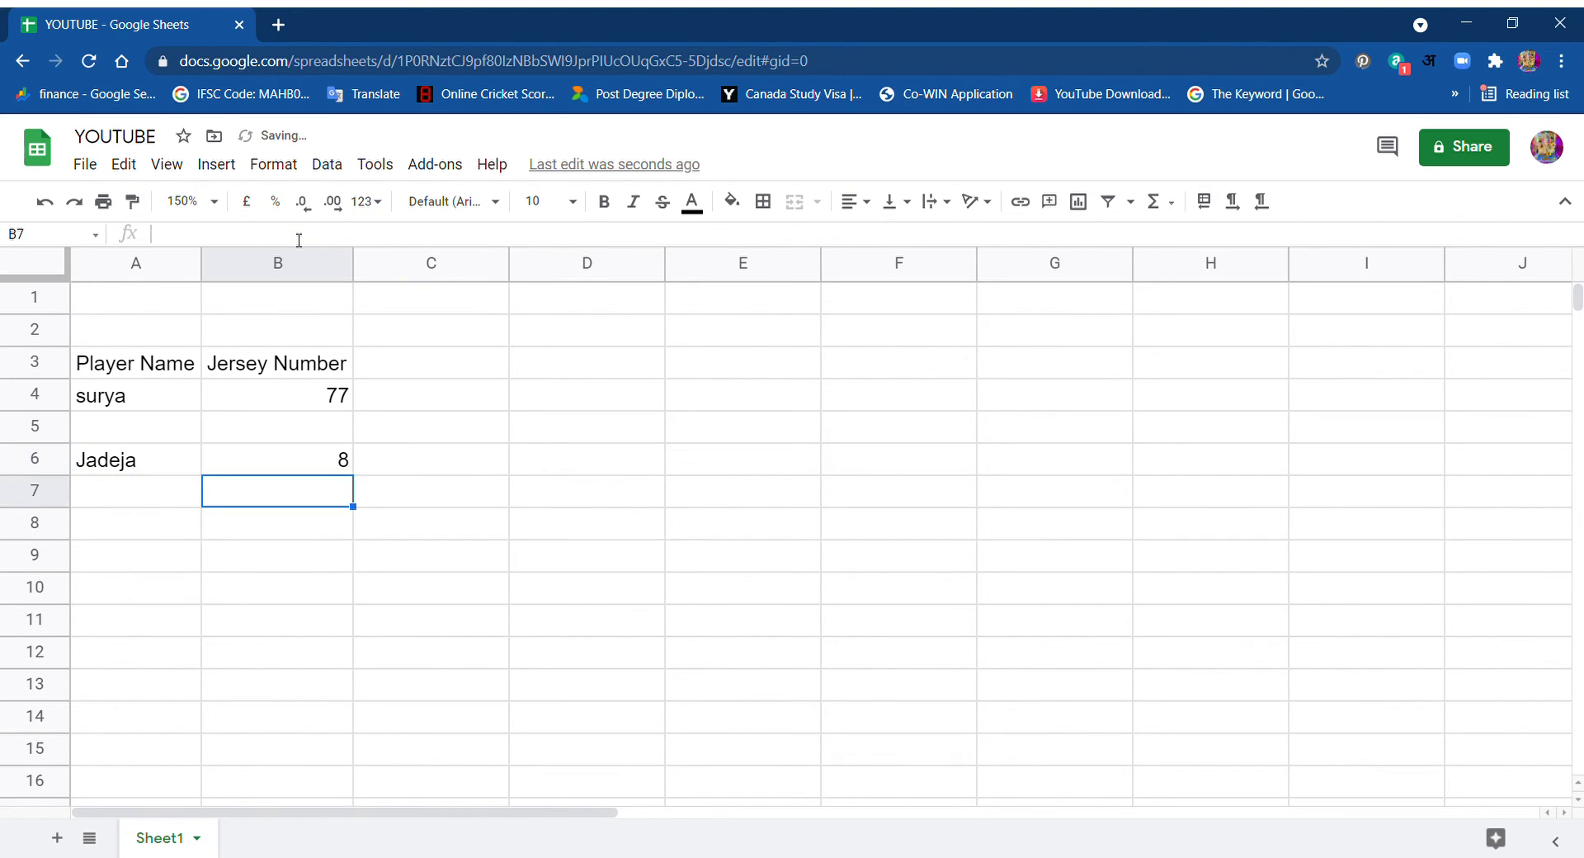
pyautogui.click(328, 470)
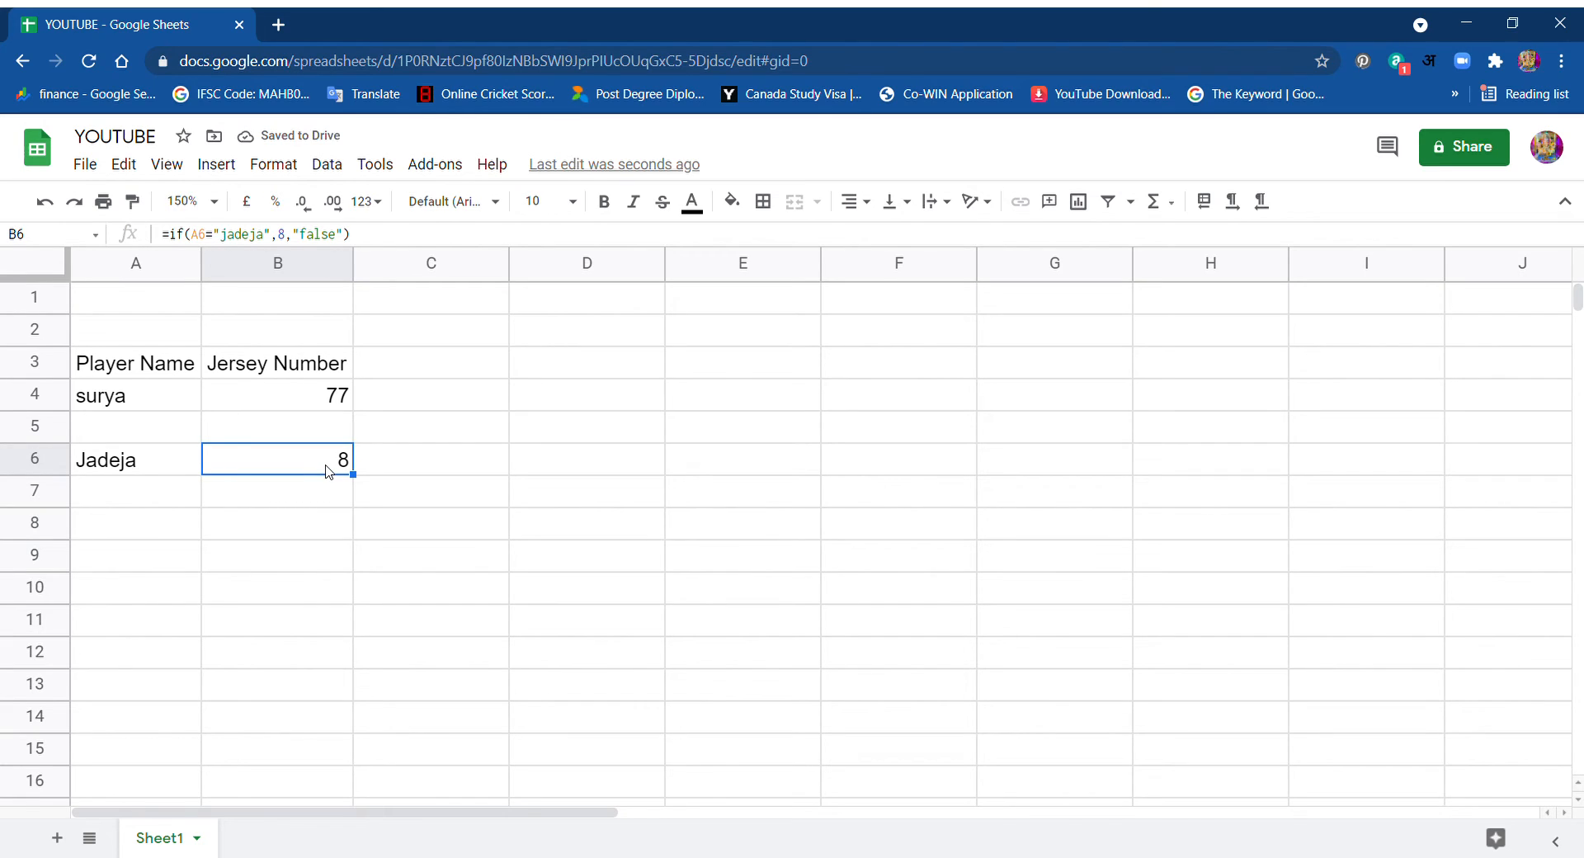
pyautogui.click(322, 503)
pyautogui.click(320, 517)
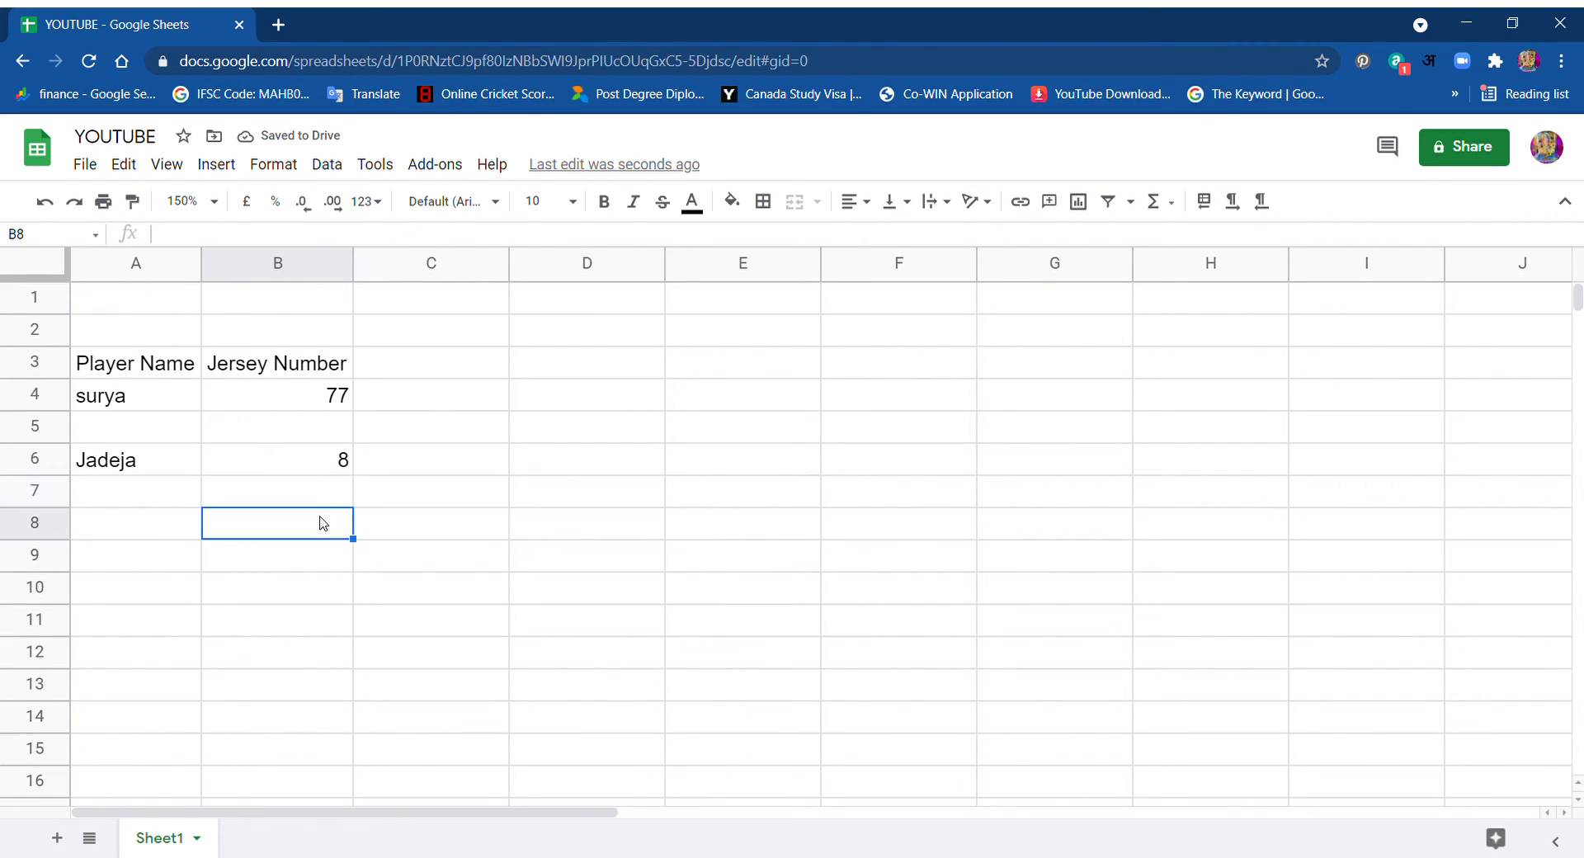
# - Examine the jasprit, Rishabh and surya conditions and their return values in B4's IFS formula without altering it
pyautogui.click(266, 401)
pyautogui.click(182, 404)
pyautogui.click(227, 399)
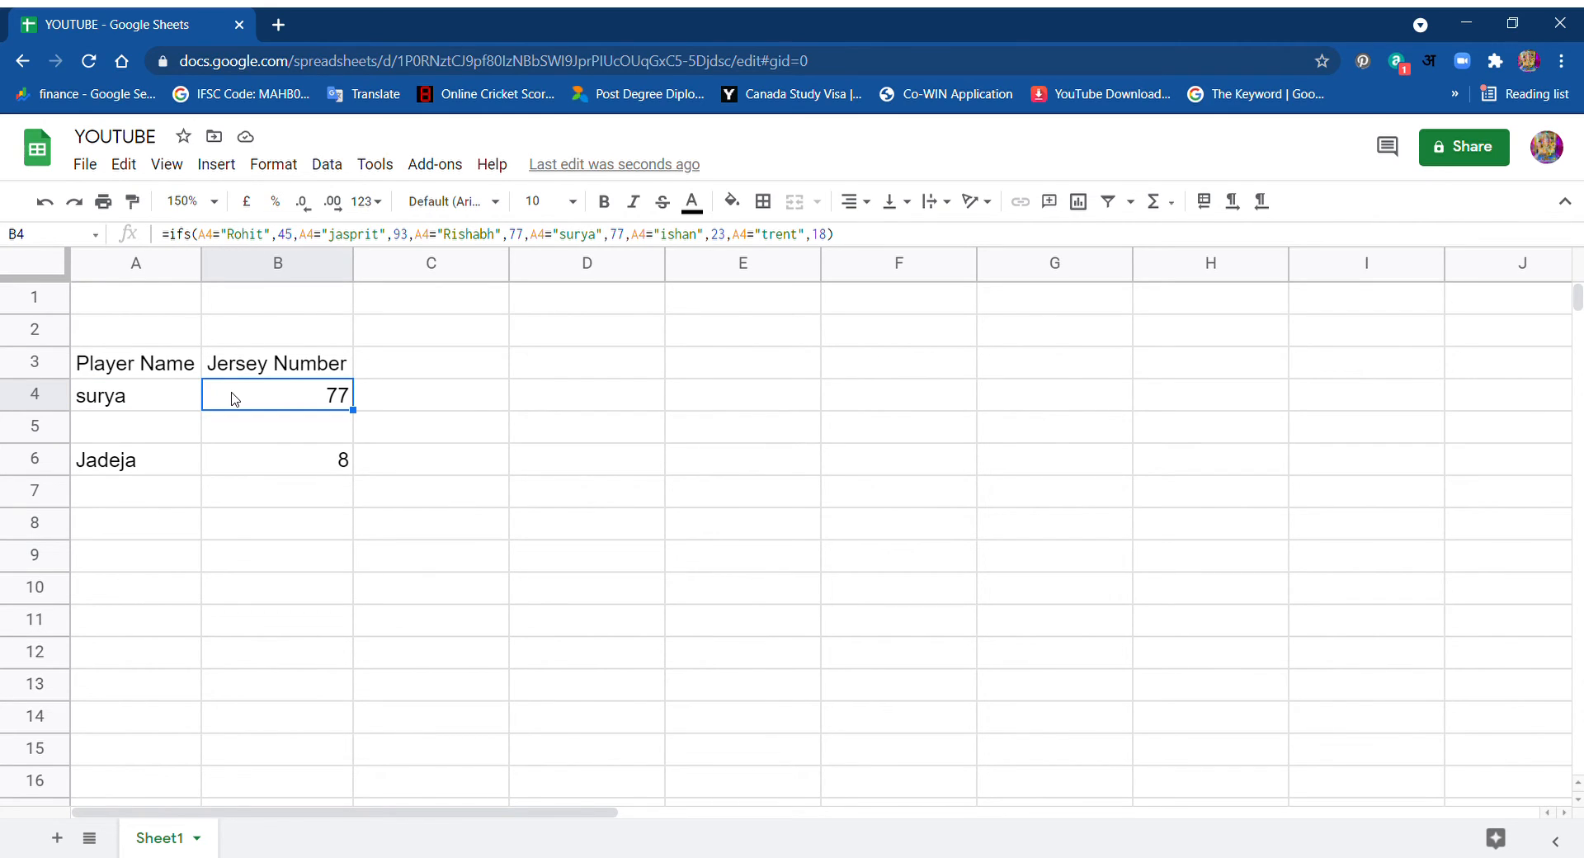
pyautogui.click(230, 238)
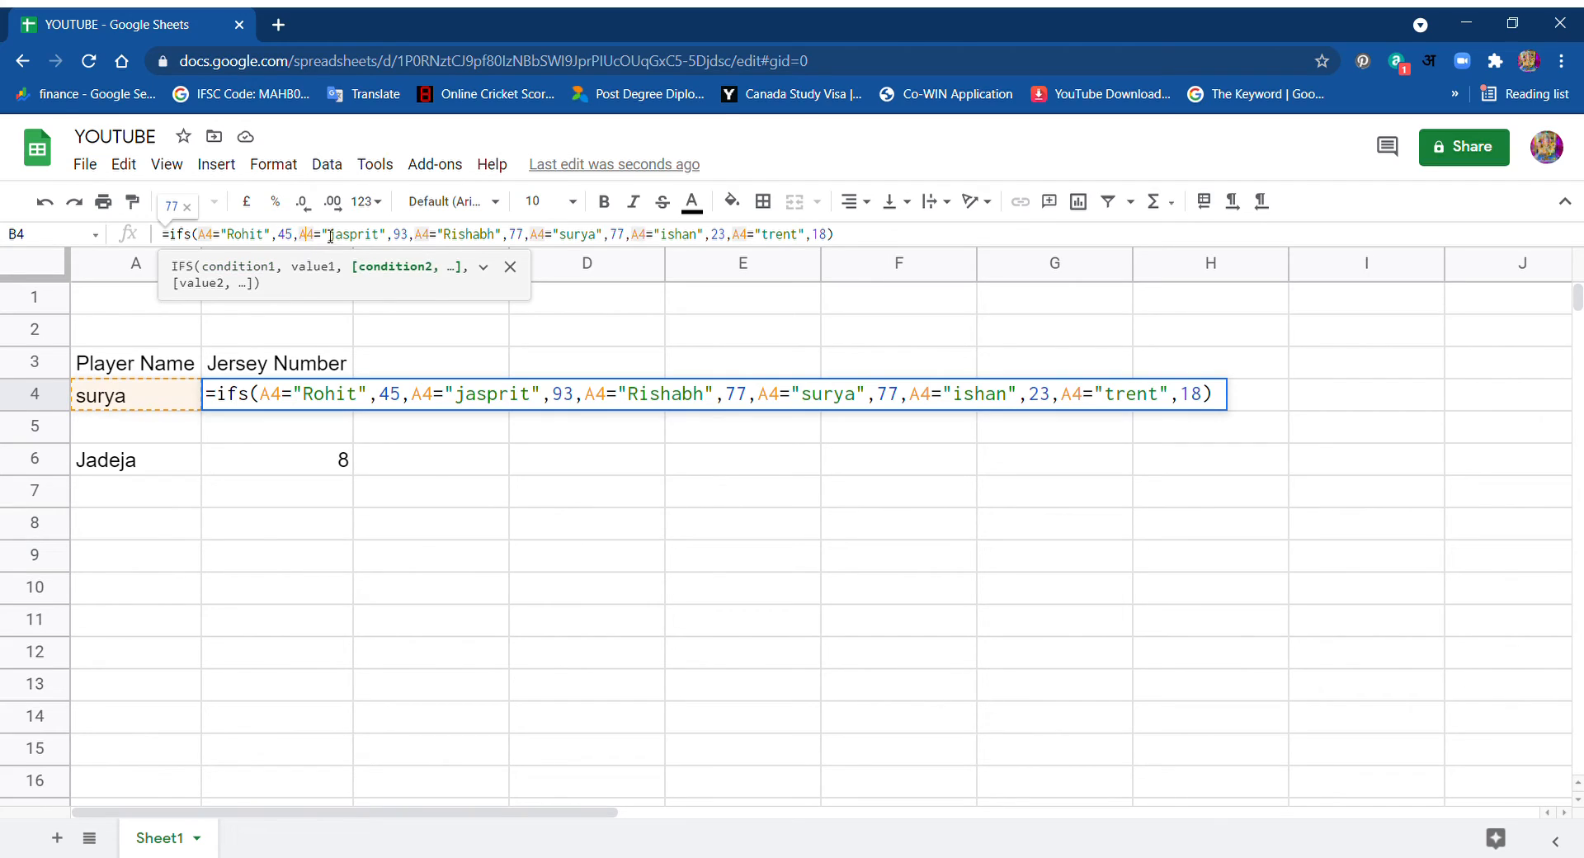
pyautogui.click(350, 240)
pyautogui.click(406, 237)
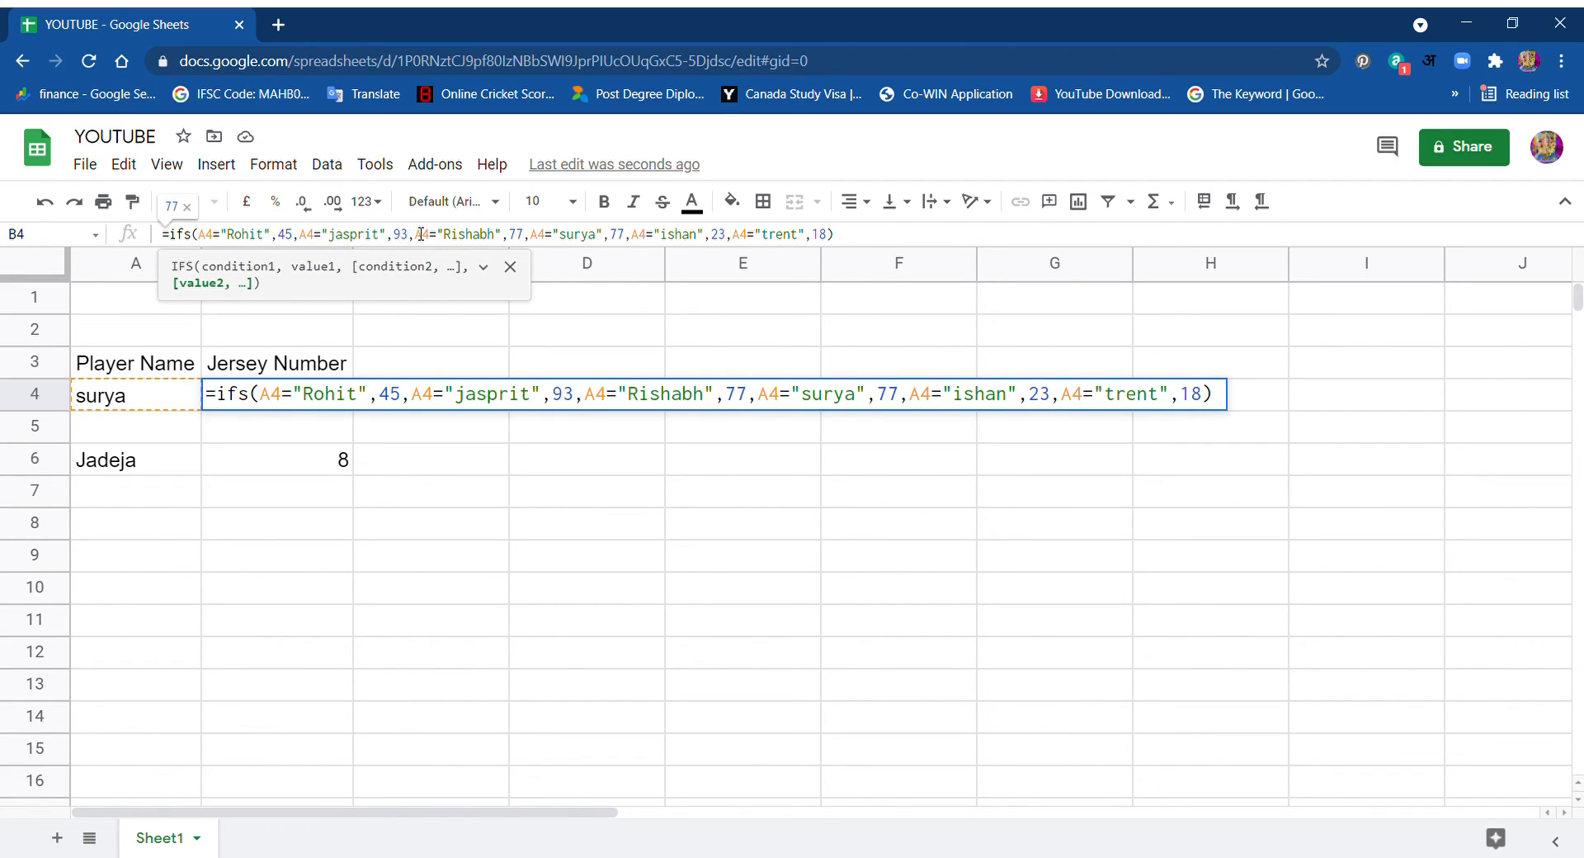
pyautogui.click(440, 237)
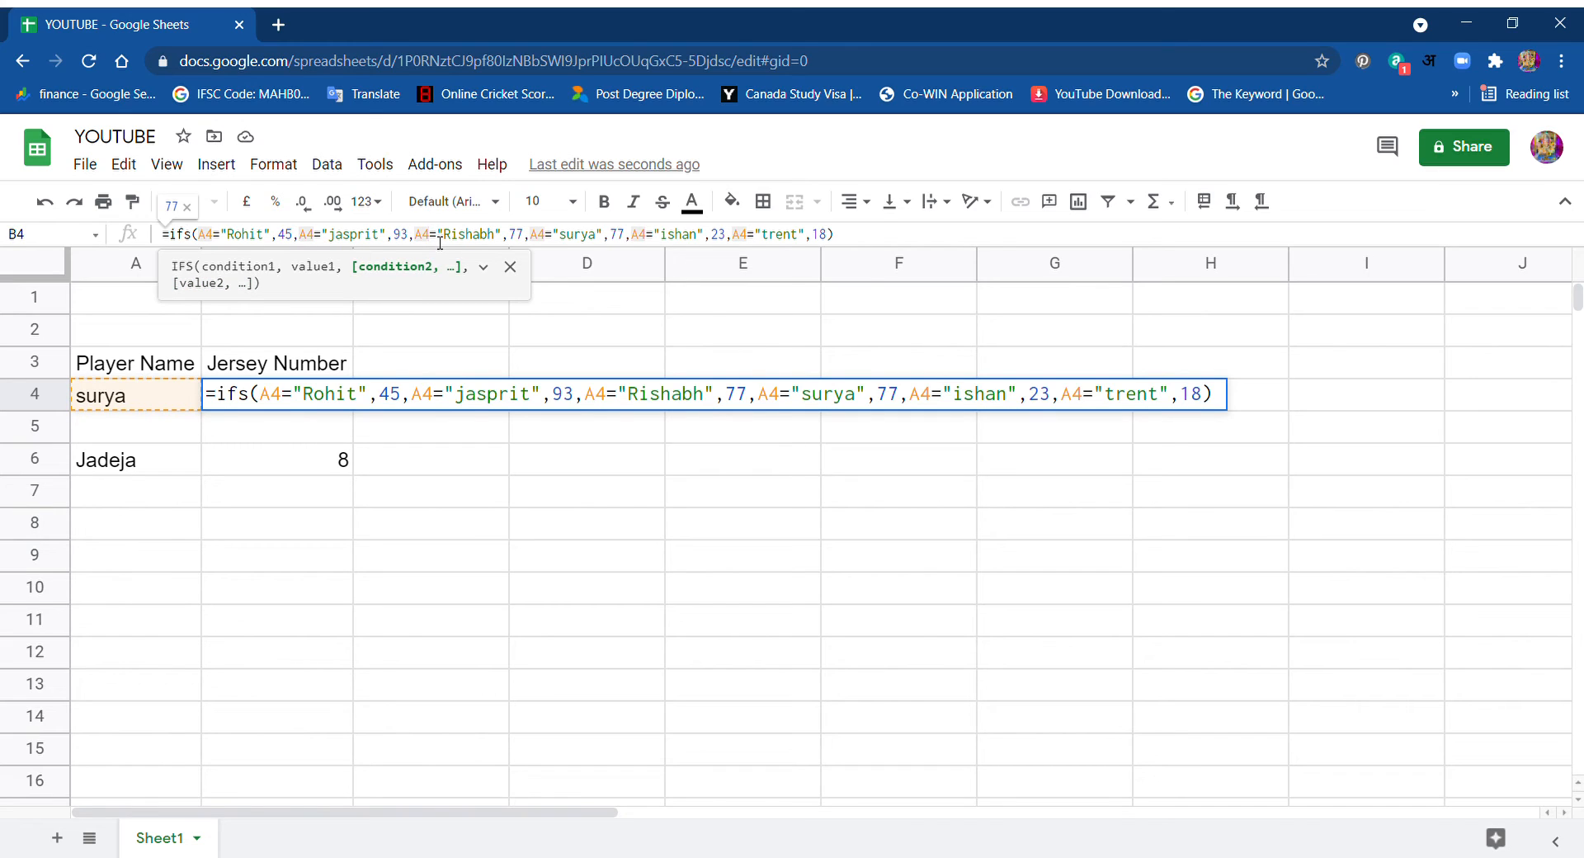
pyautogui.click(462, 238)
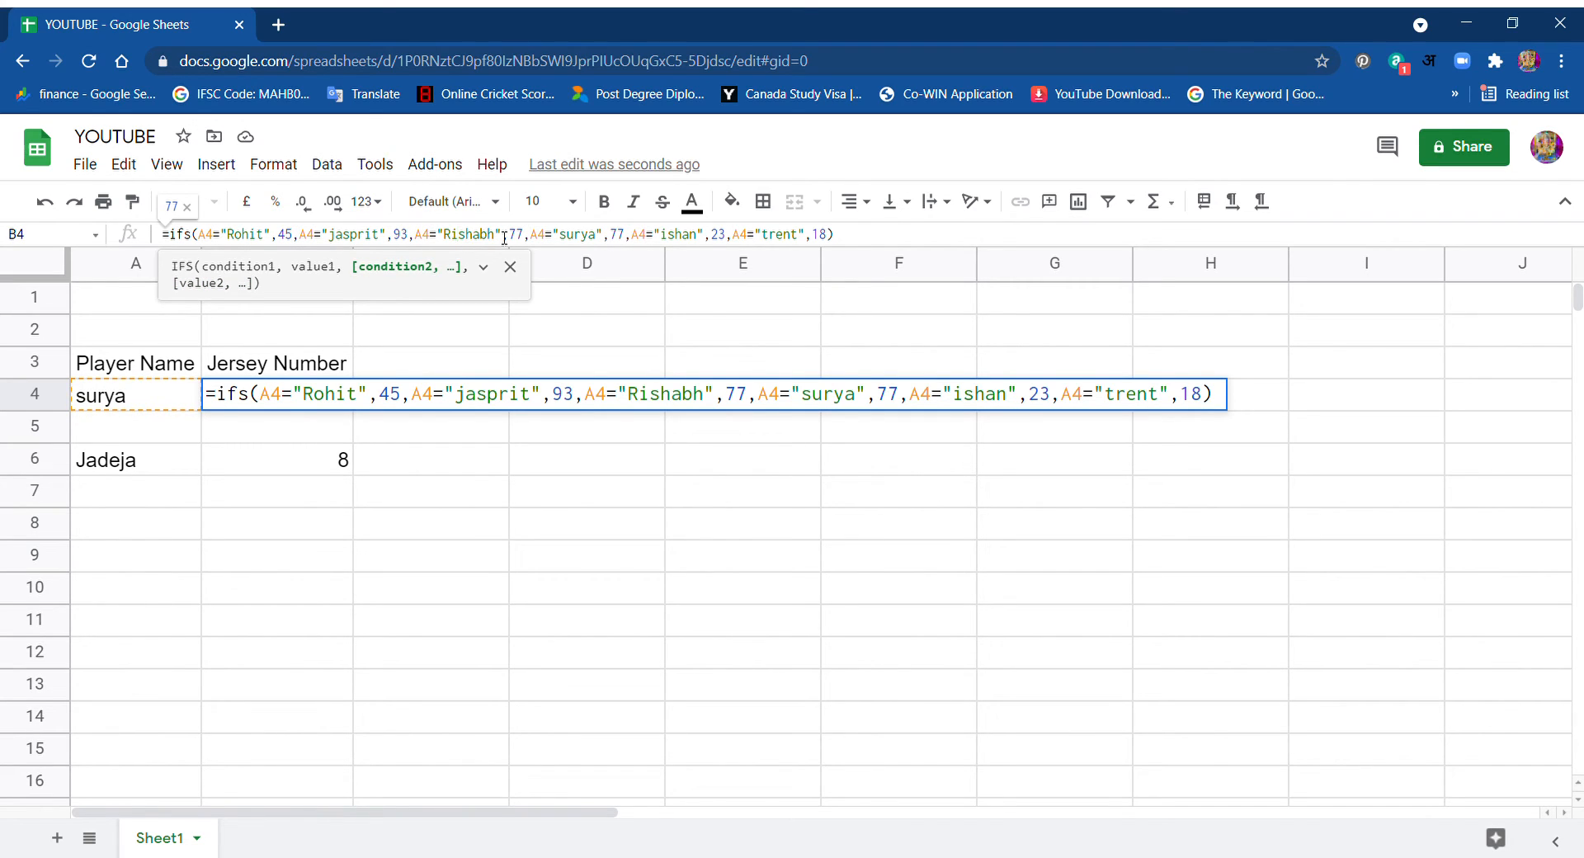
pyautogui.click(518, 238)
pyautogui.click(797, 406)
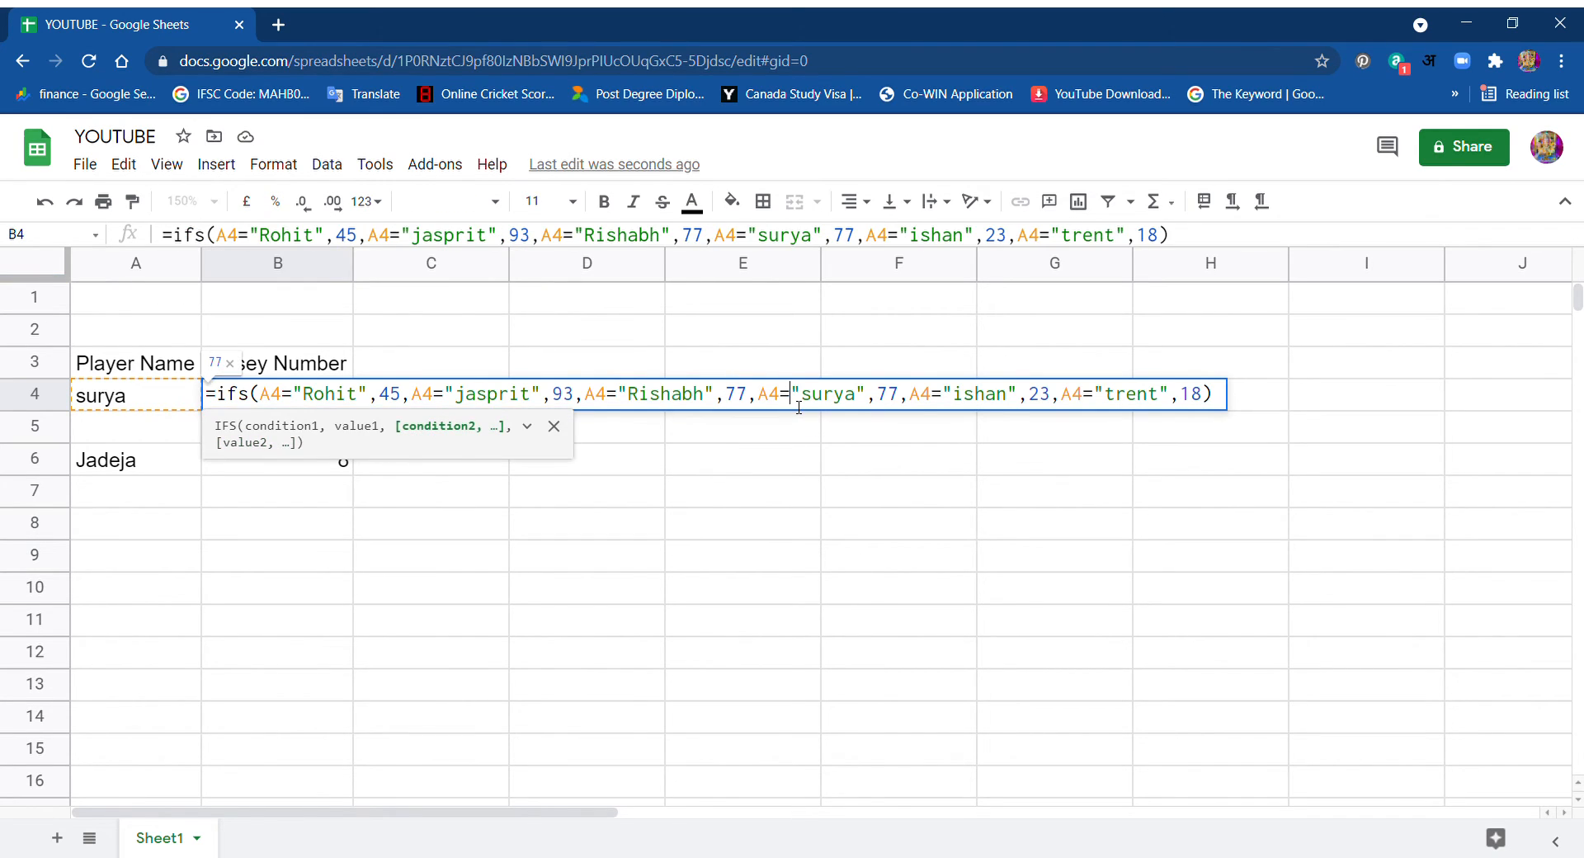
pyautogui.click(819, 405)
pyautogui.press('Return')
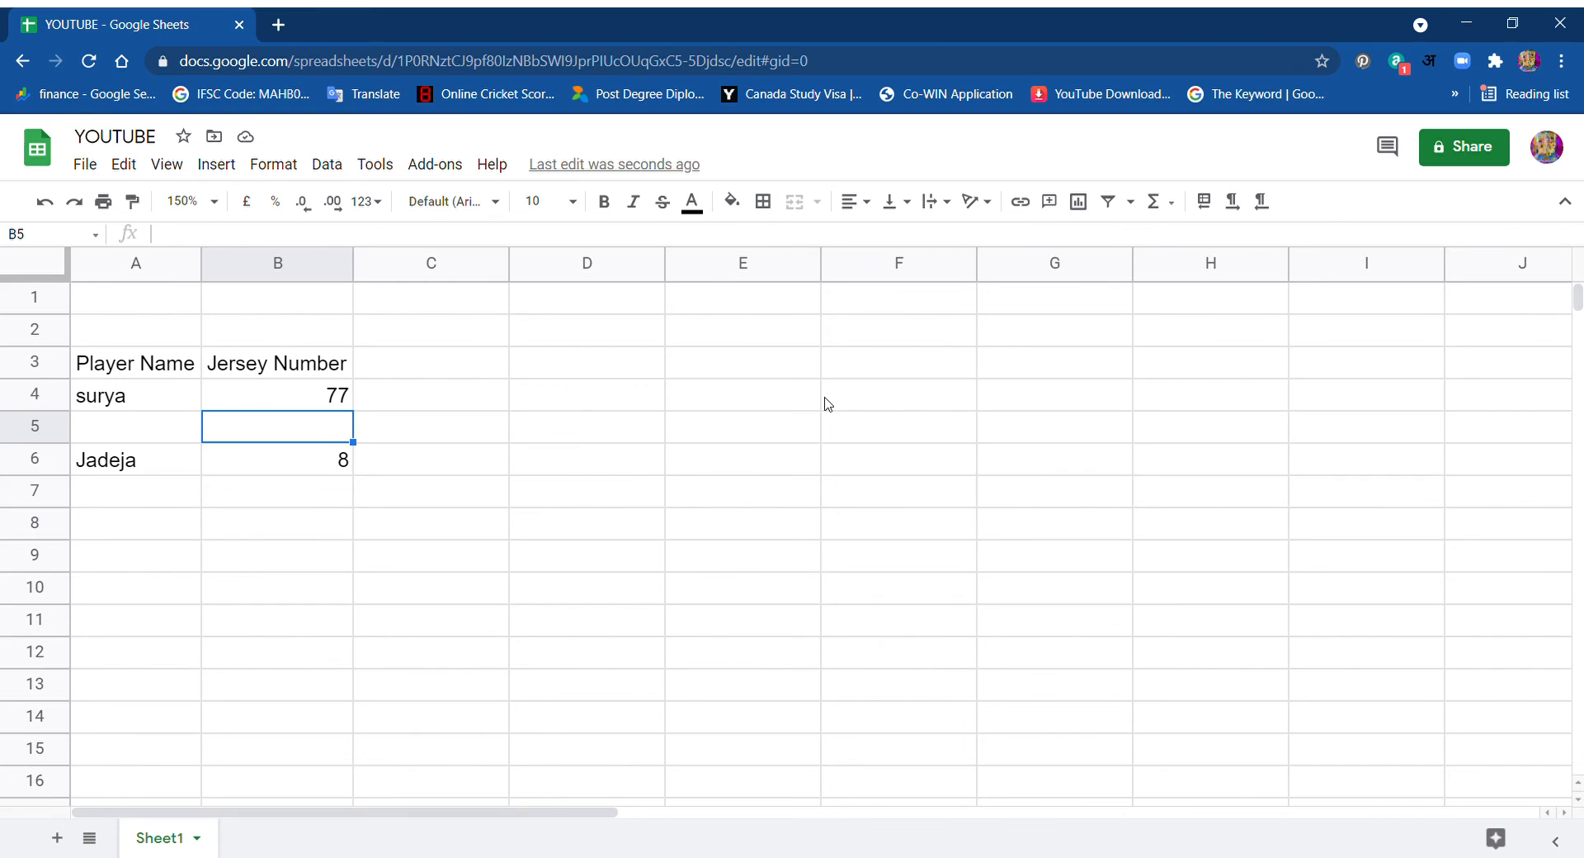
# - Check the ishan condition and its return value in B4's IFS formula, and replace the player name in A4 with ishan
pyautogui.click(305, 401)
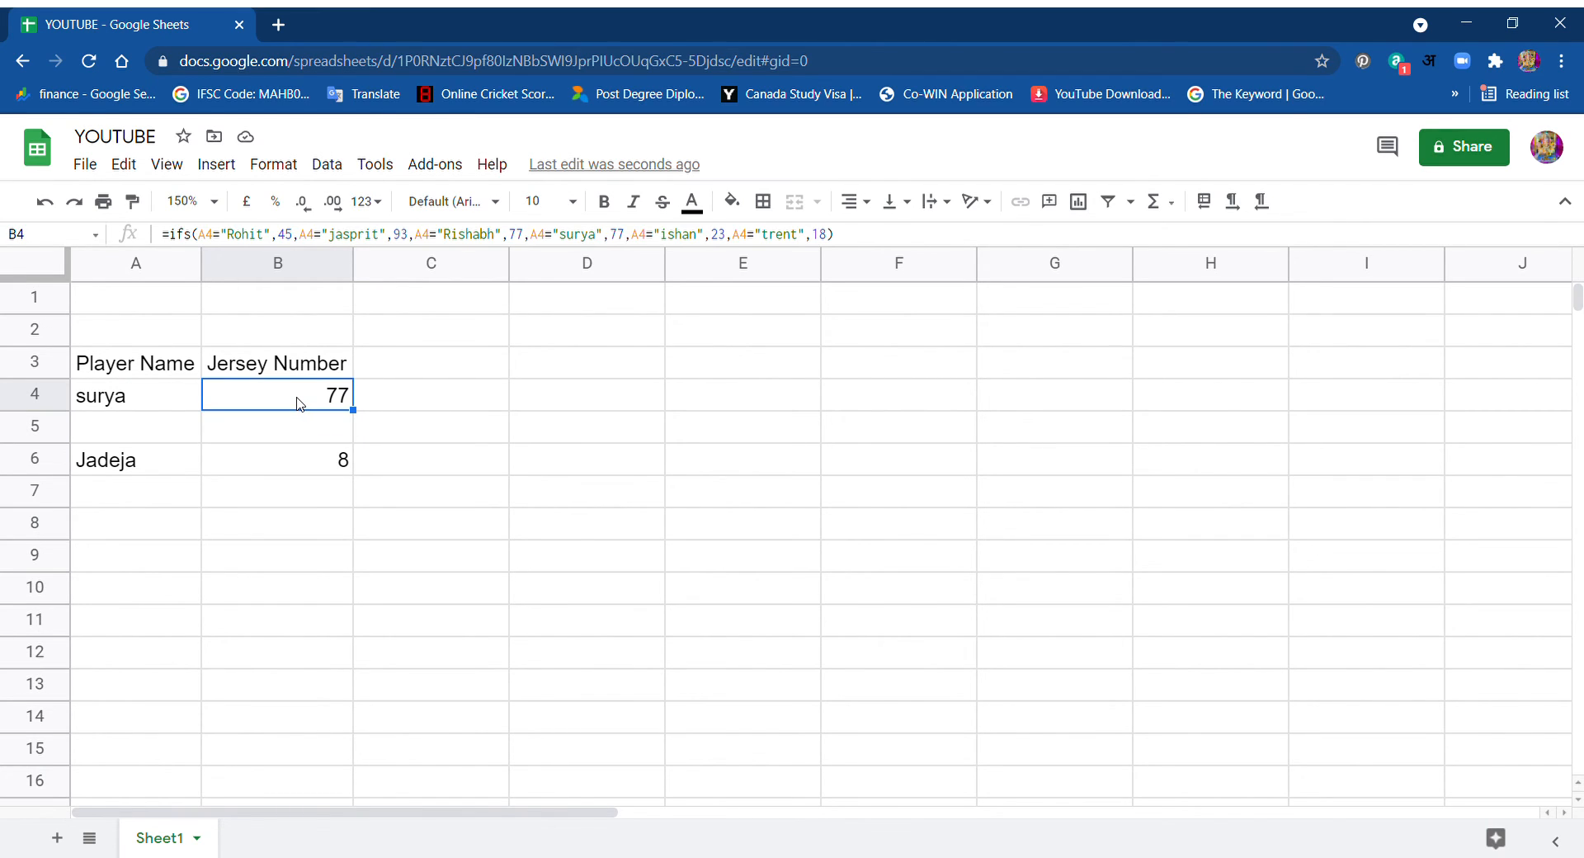
pyautogui.tripleClick(304, 404)
pyautogui.click(304, 404)
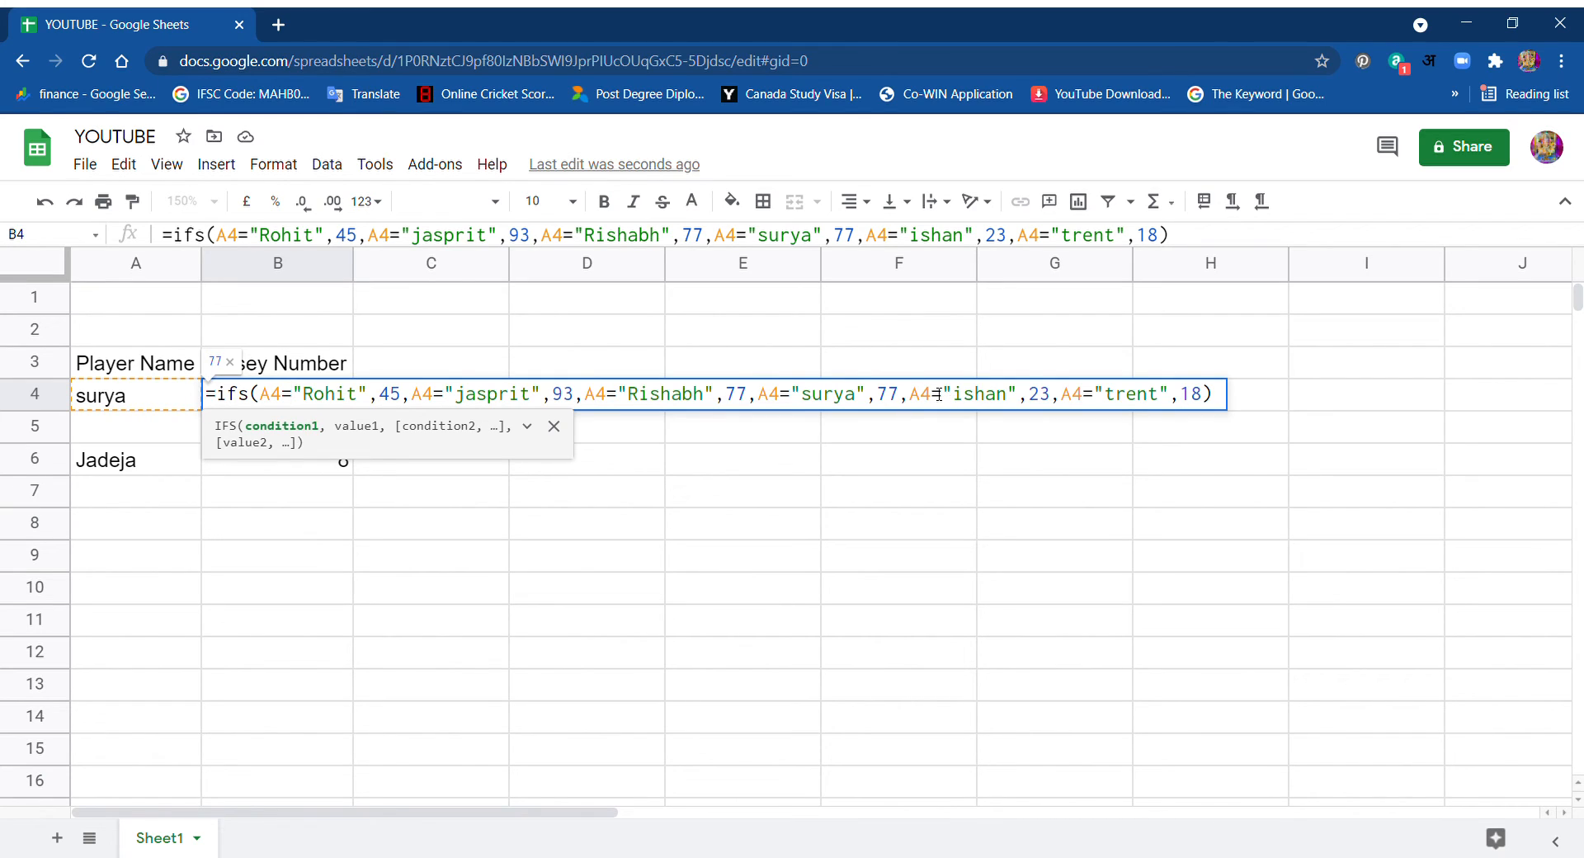
pyautogui.click(963, 396)
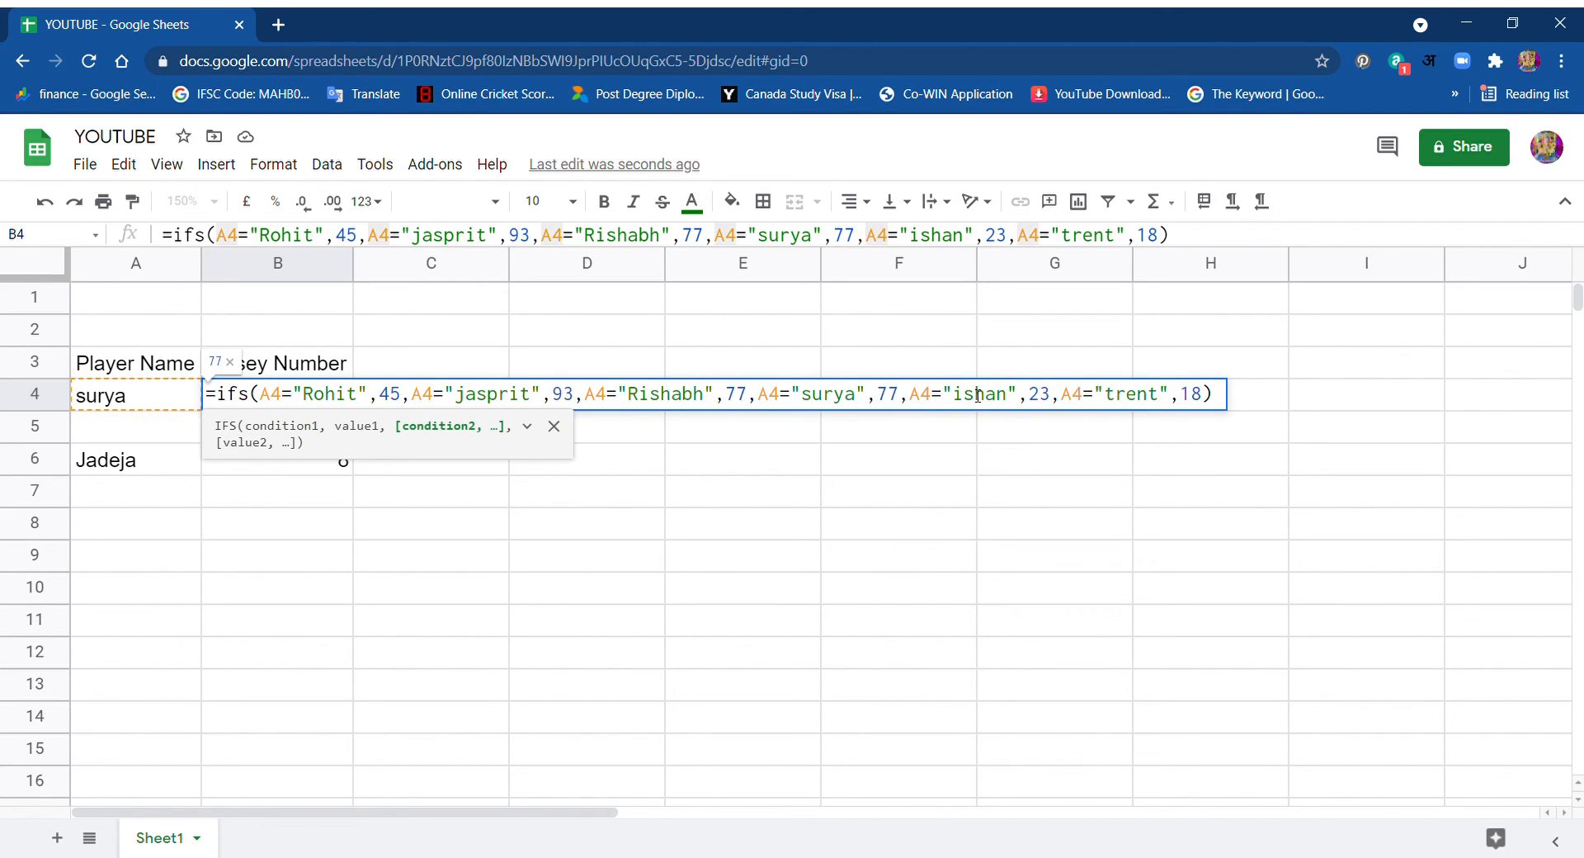
pyautogui.click(1044, 396)
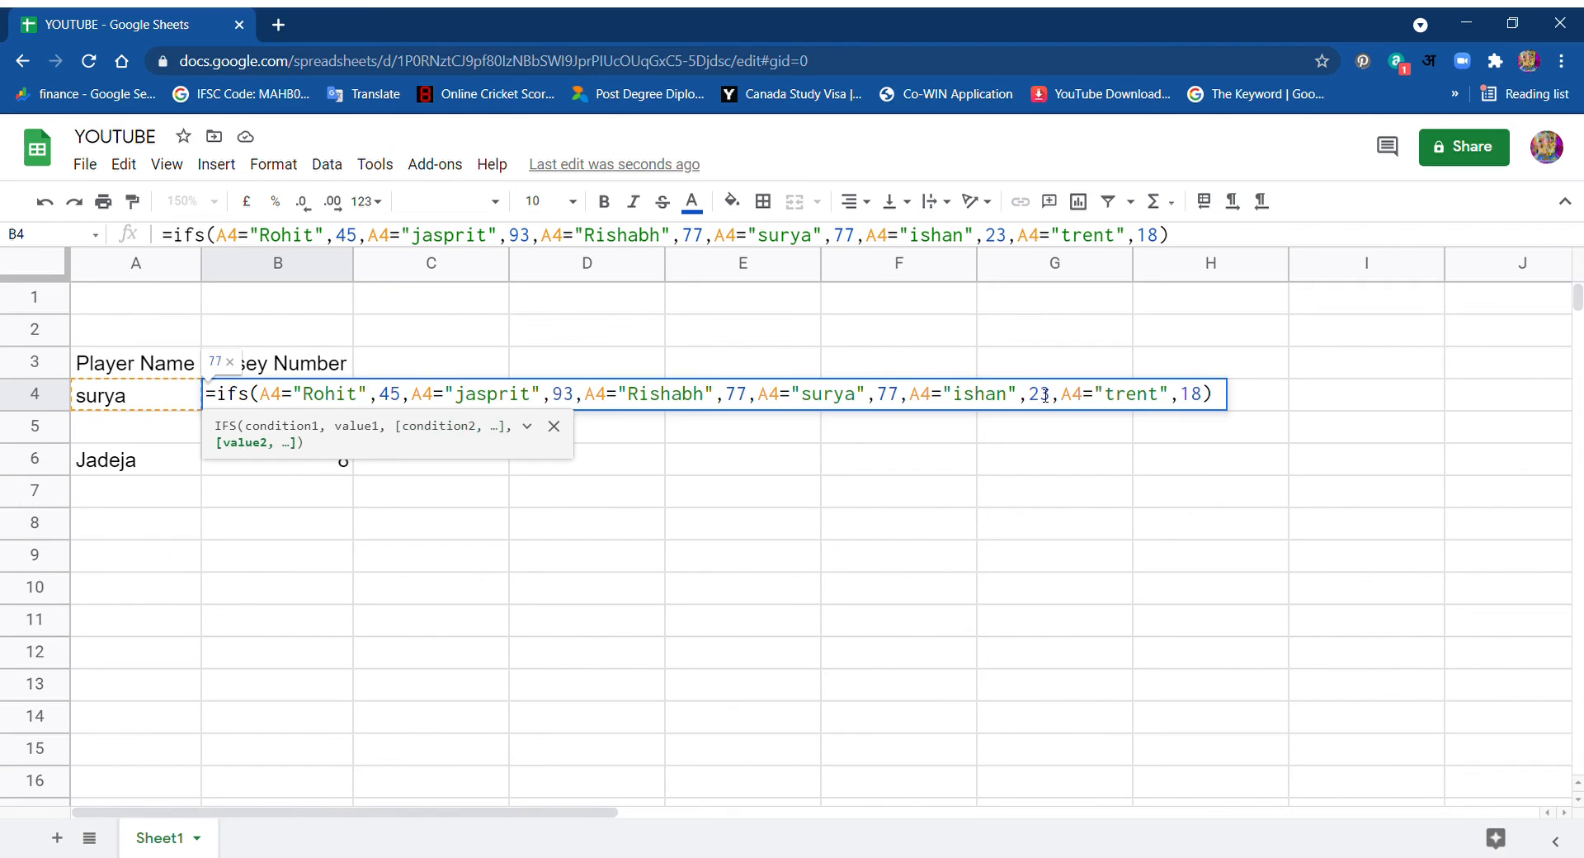
pyautogui.click(1040, 440)
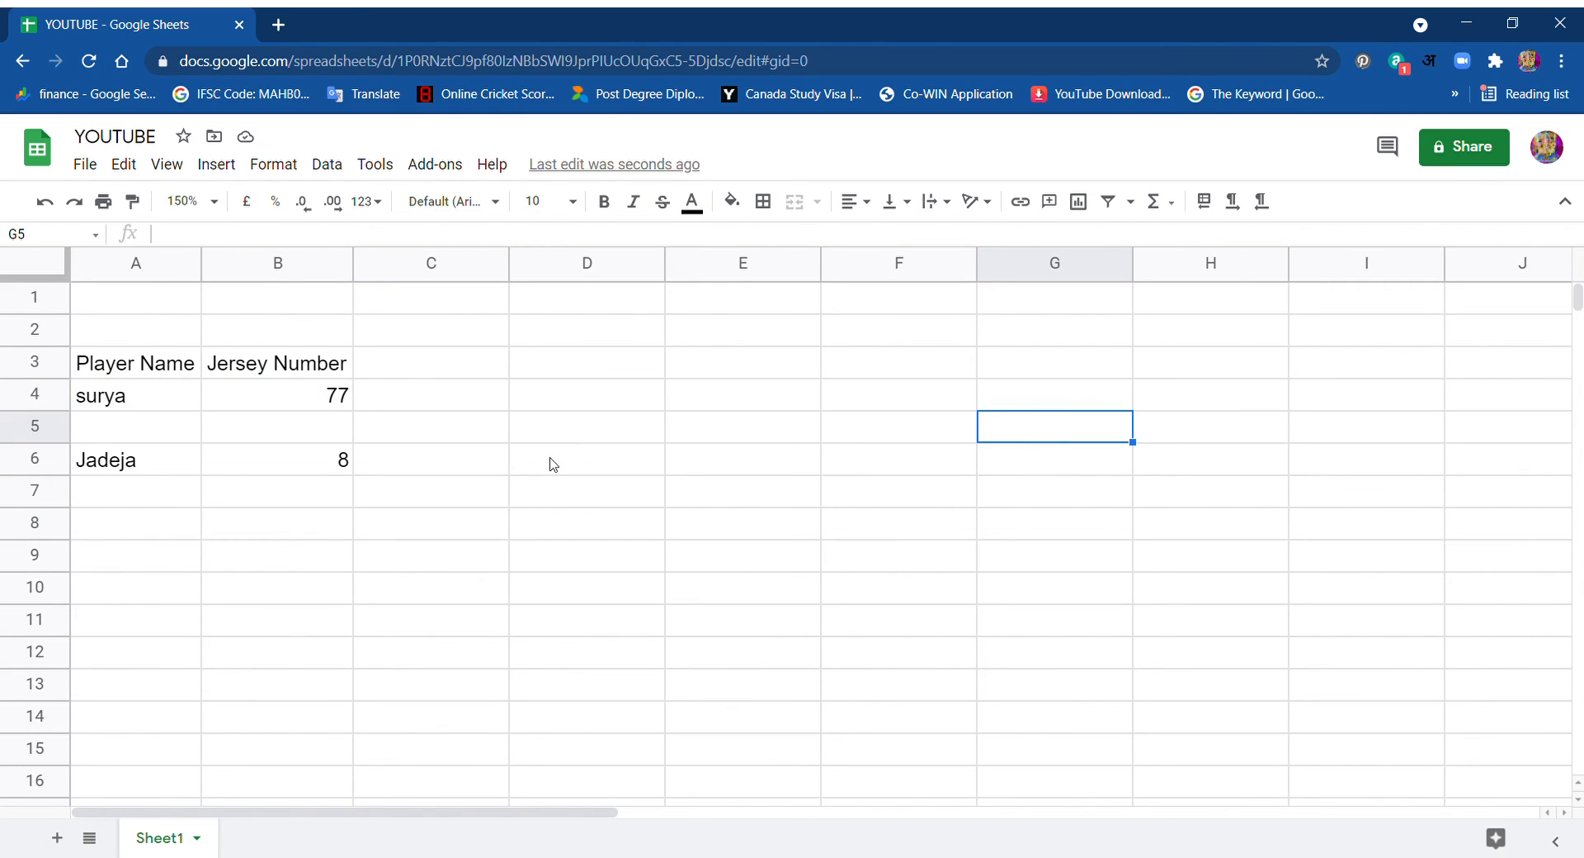
pyautogui.click(151, 407)
pyautogui.write('ishan')
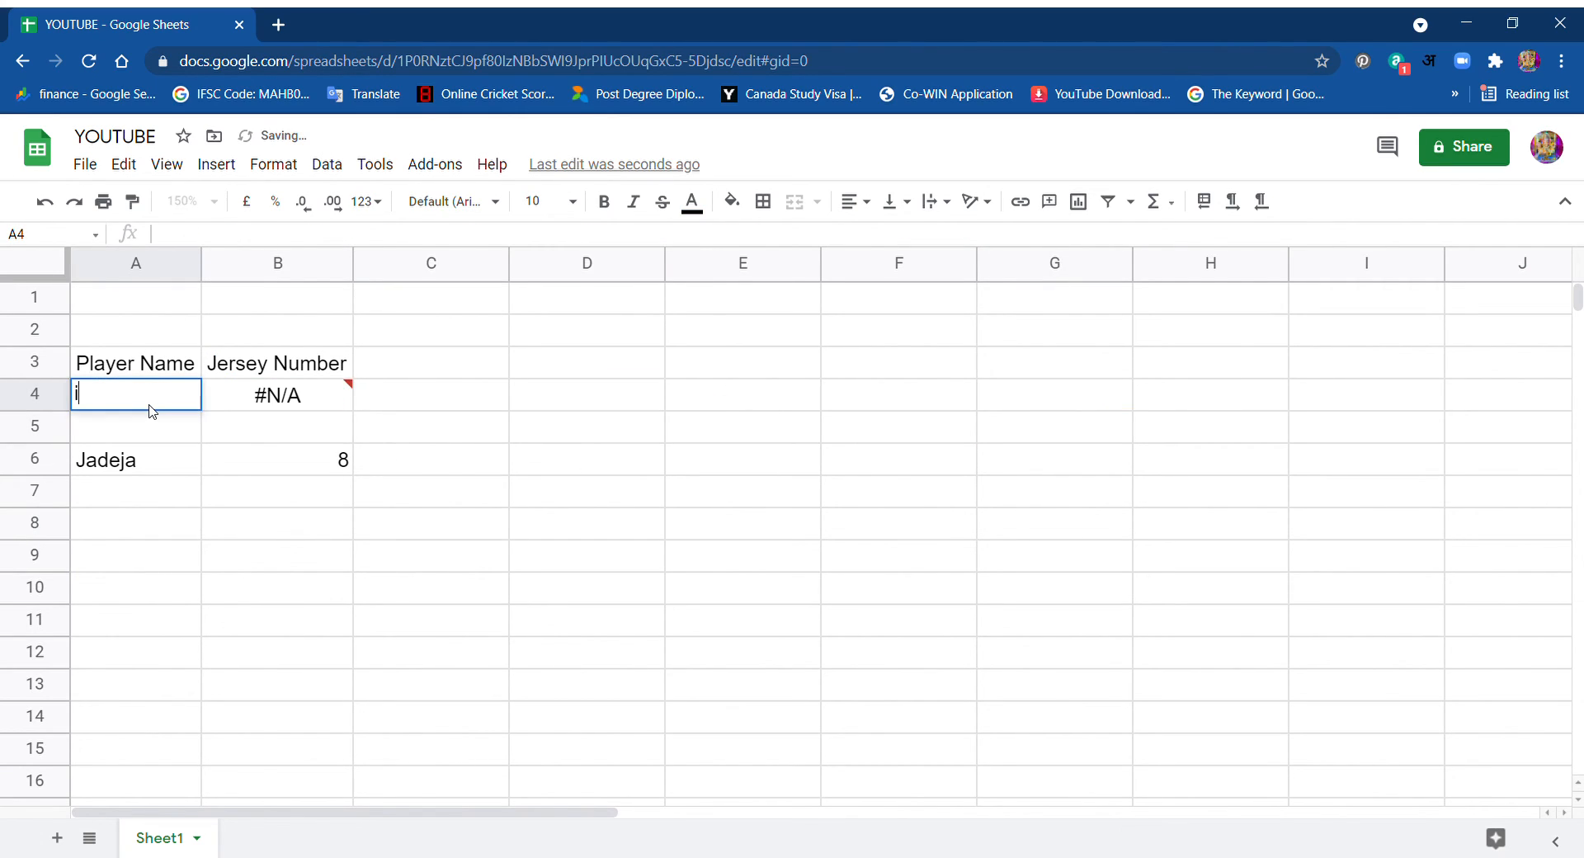
pyautogui.press('Return')
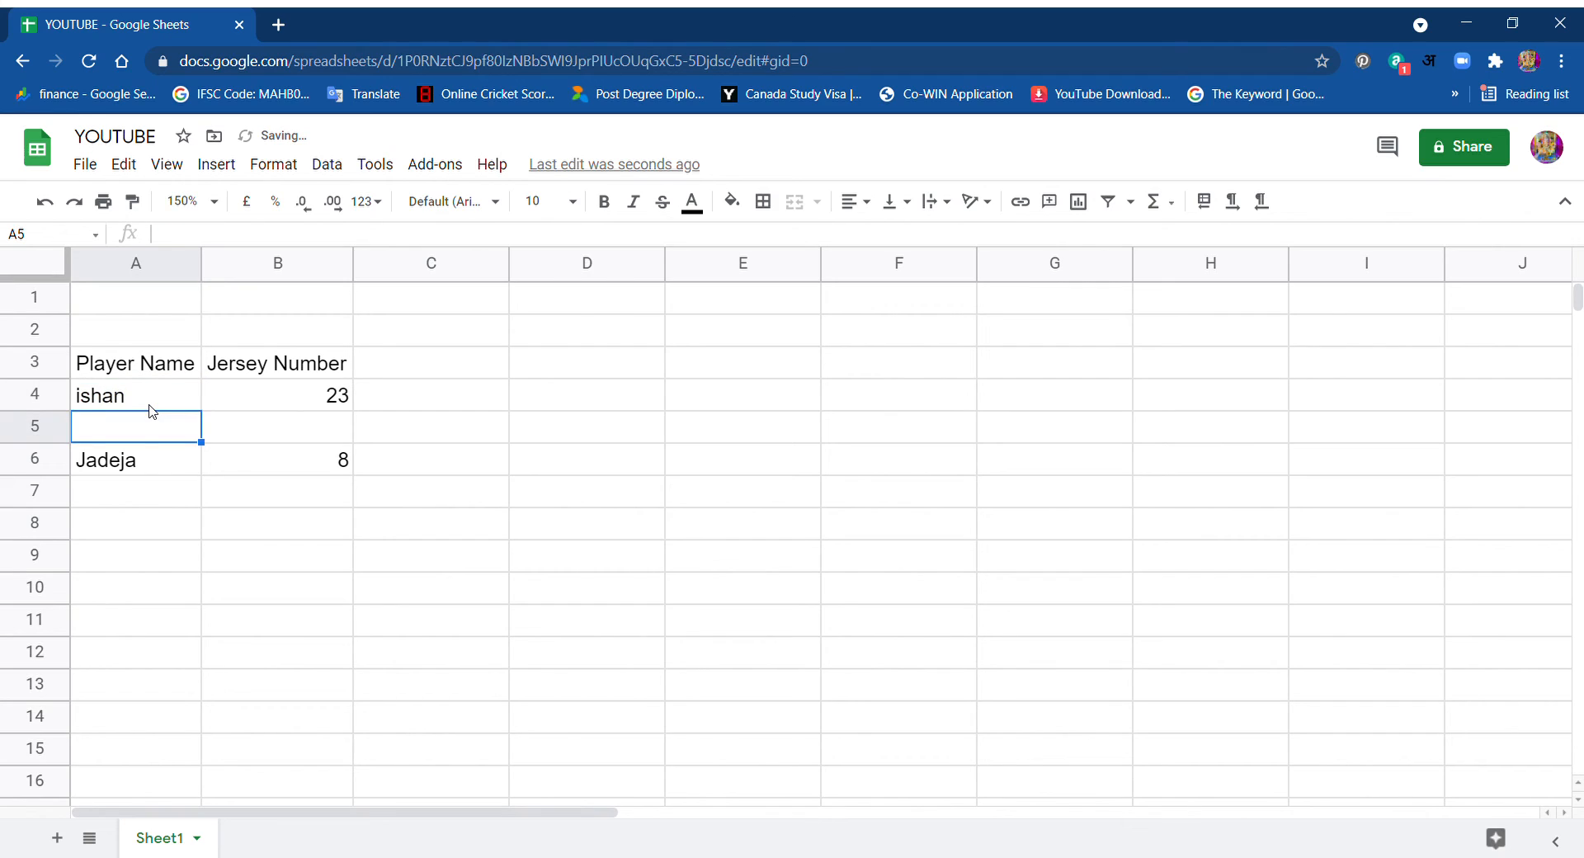
# - Check the IFS formula in B4, and replace the player name in A4 with trent
pyautogui.click(245, 406)
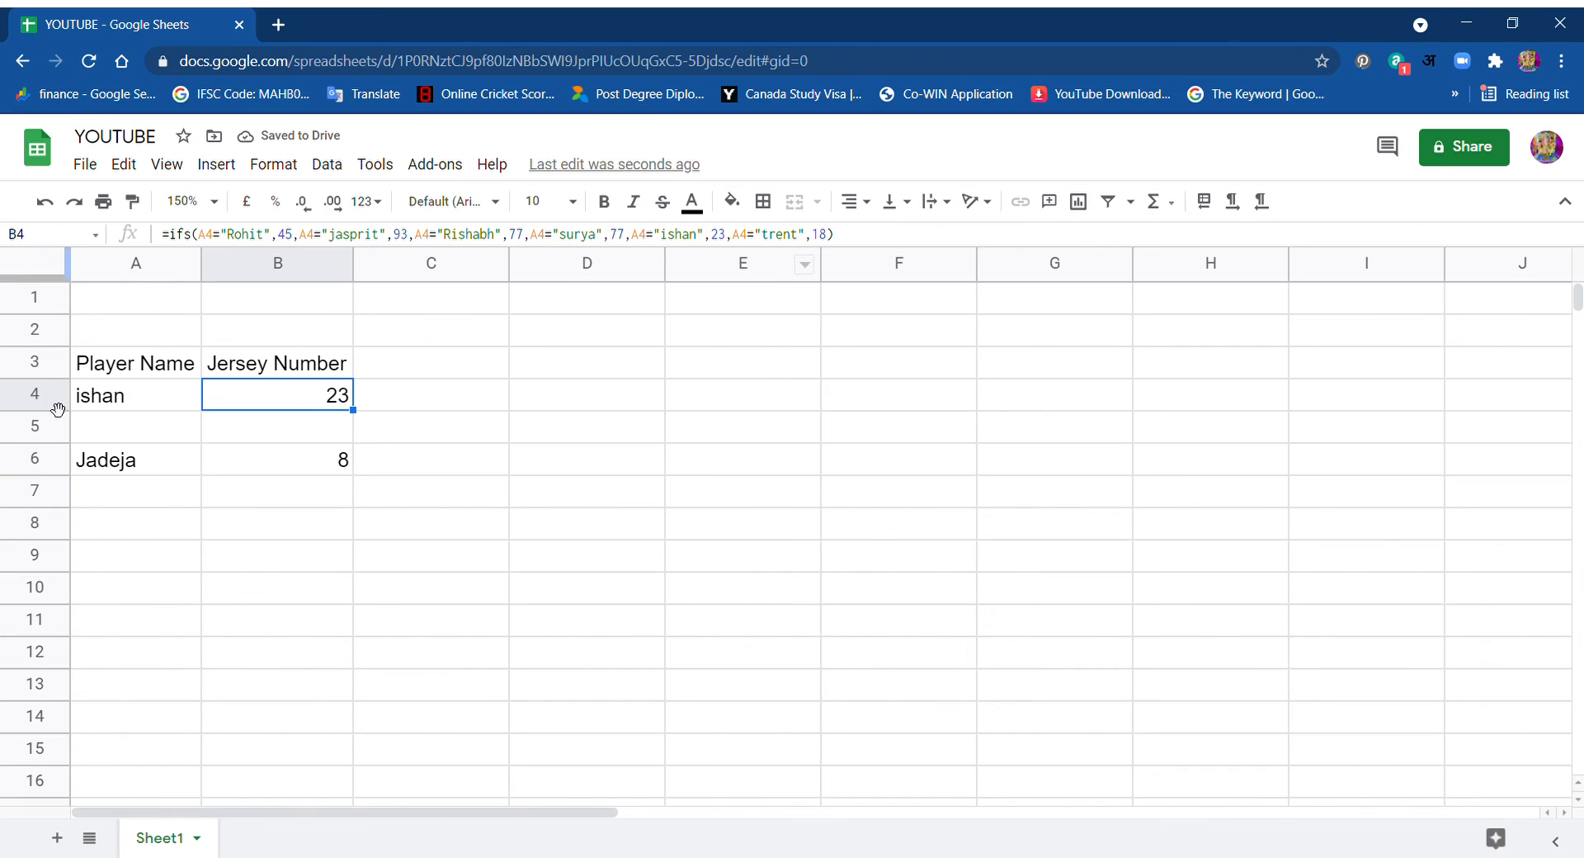
pyautogui.click(115, 391)
pyautogui.press('Delete')
pyautogui.write('trent')
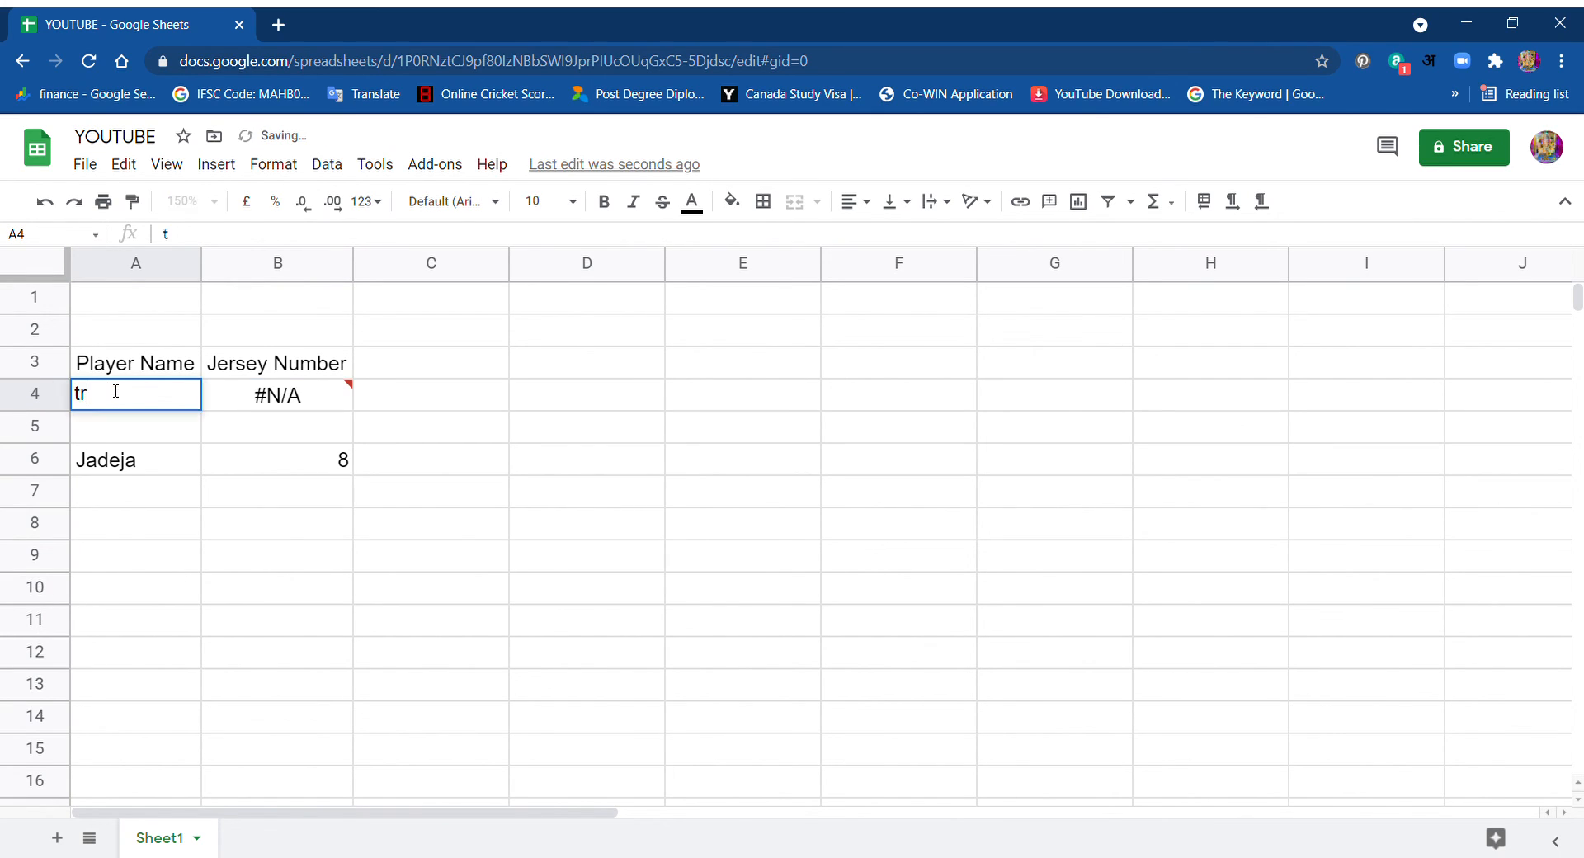
pyautogui.press('Return')
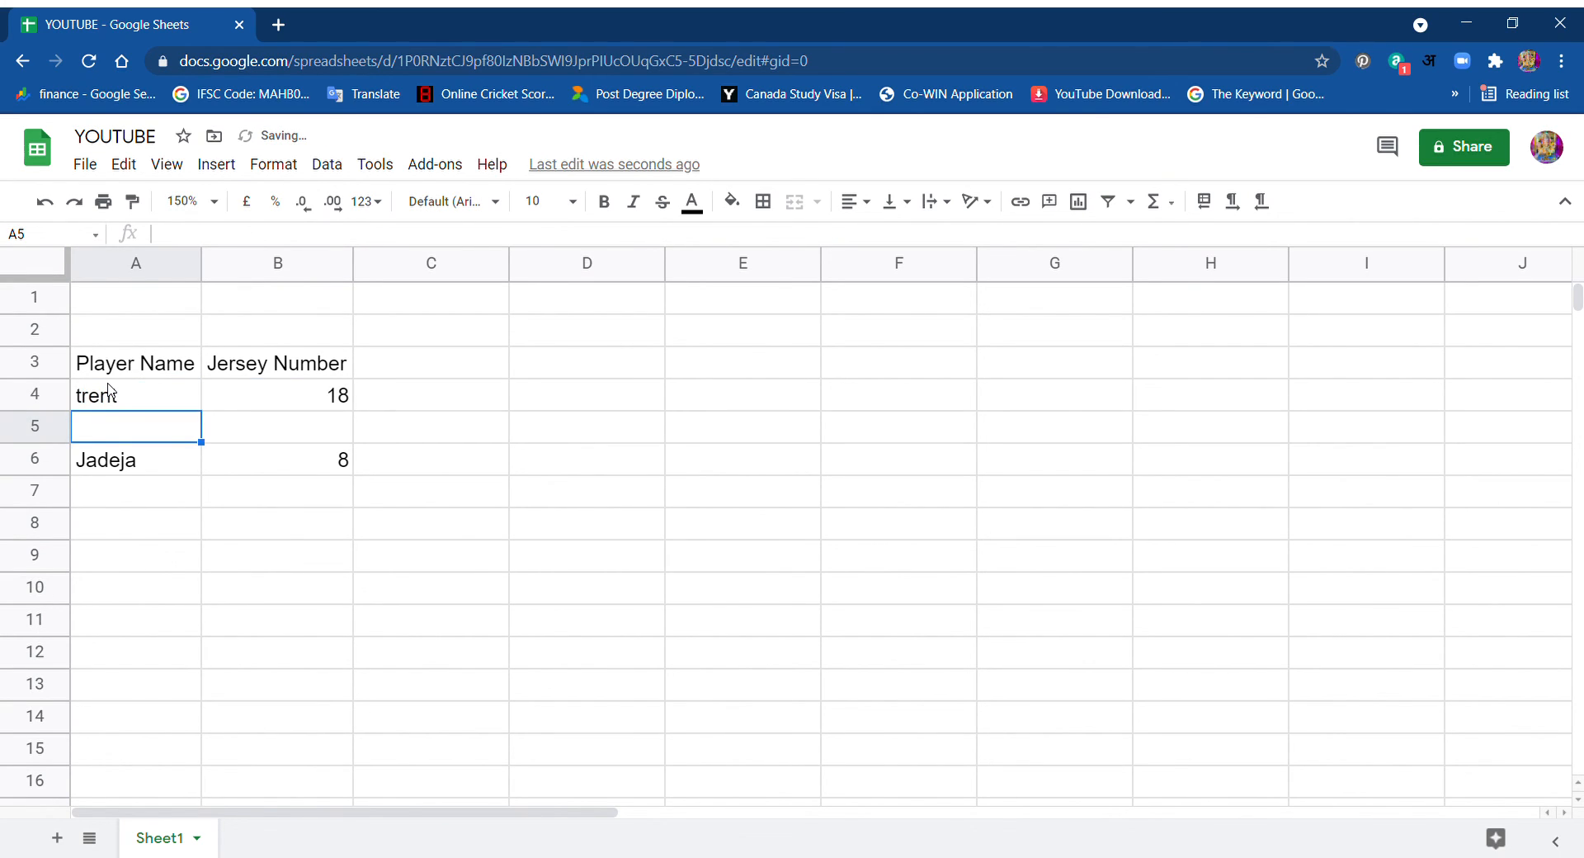
# - Replace the player name in A4 with rohit to test the IFS formula's Rohit condition
pyautogui.click(110, 390)
pyautogui.press('Delete')
pyautogui.write('rohit')
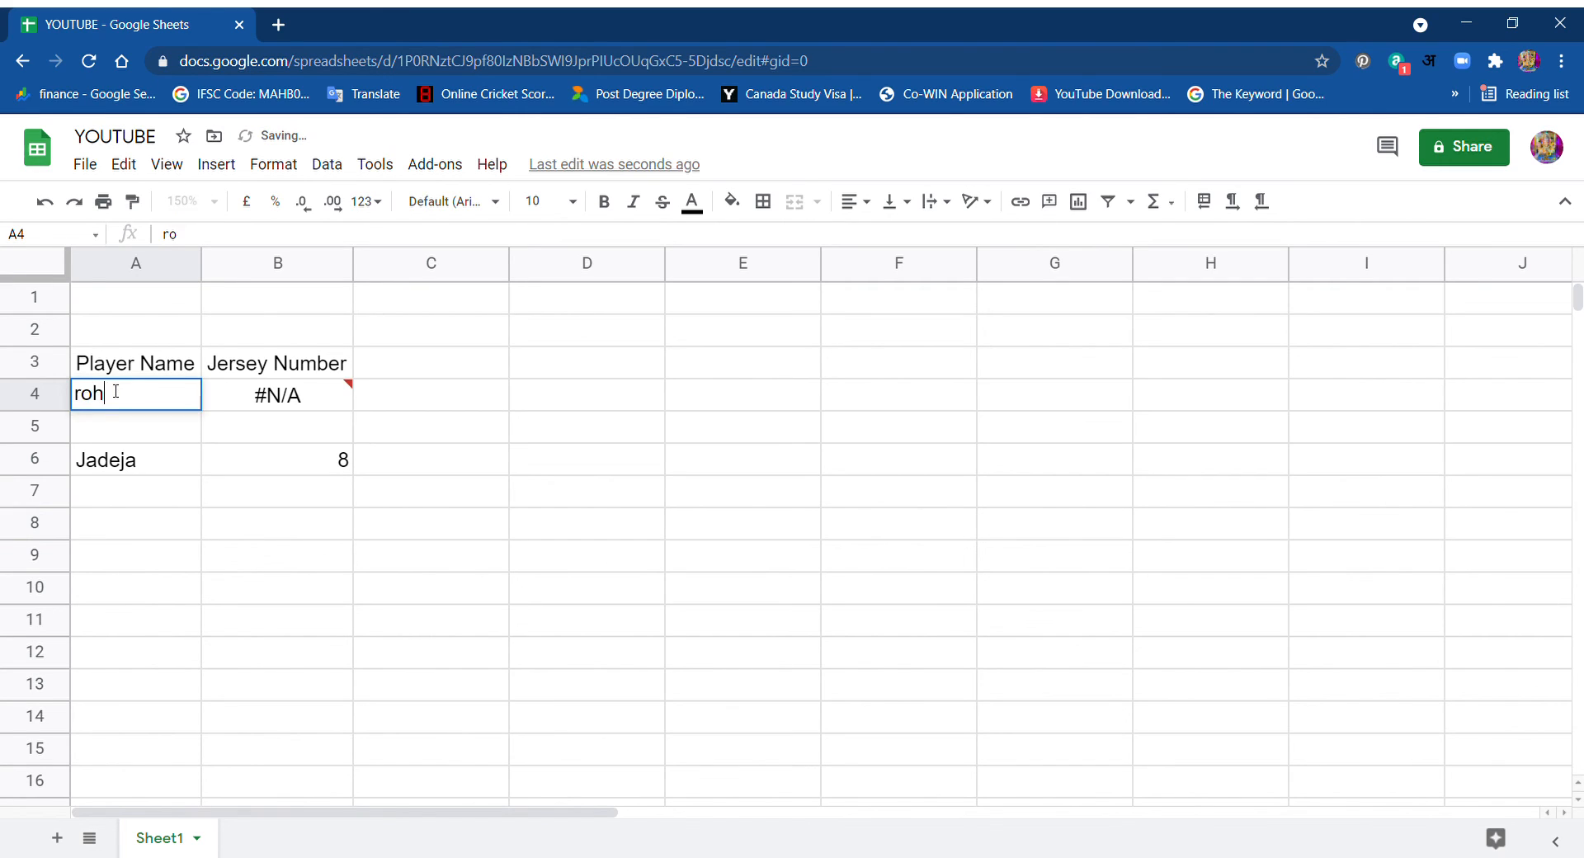
pyautogui.press('Return')
# - Clear the player name from A4 and inspect the IFS formula's result in B4 for an empty name
pyautogui.click(111, 390)
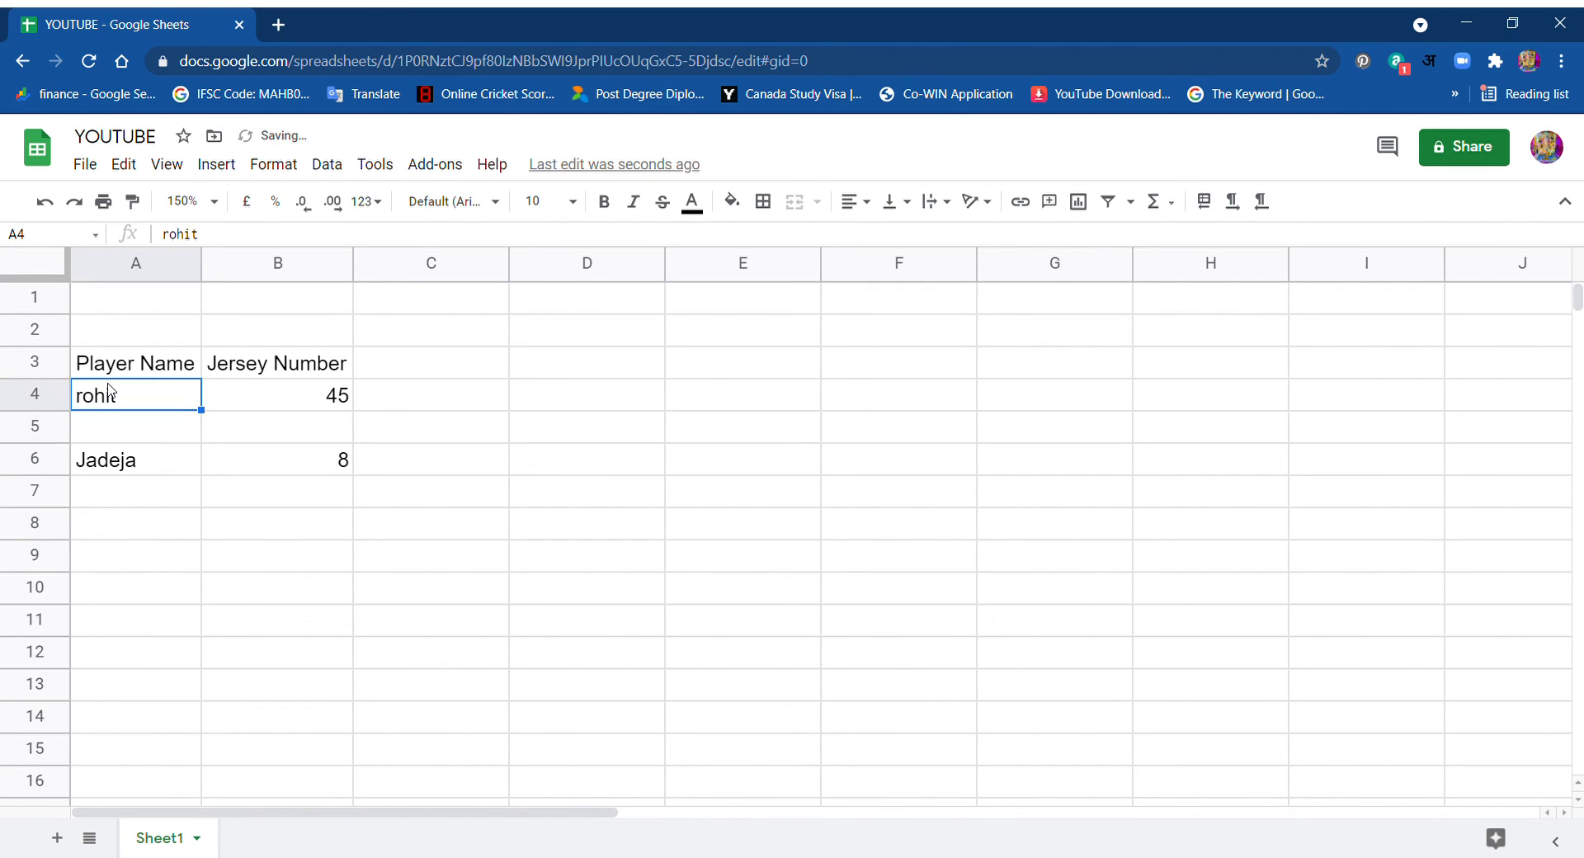
pyautogui.press('Delete')
pyautogui.write('shikh')
pyautogui.press('BackSpace')
pyautogui.press('BackSpace')
pyautogui.press('BackSpace')
pyautogui.press('BackSpace')
pyautogui.press('BackSpace')
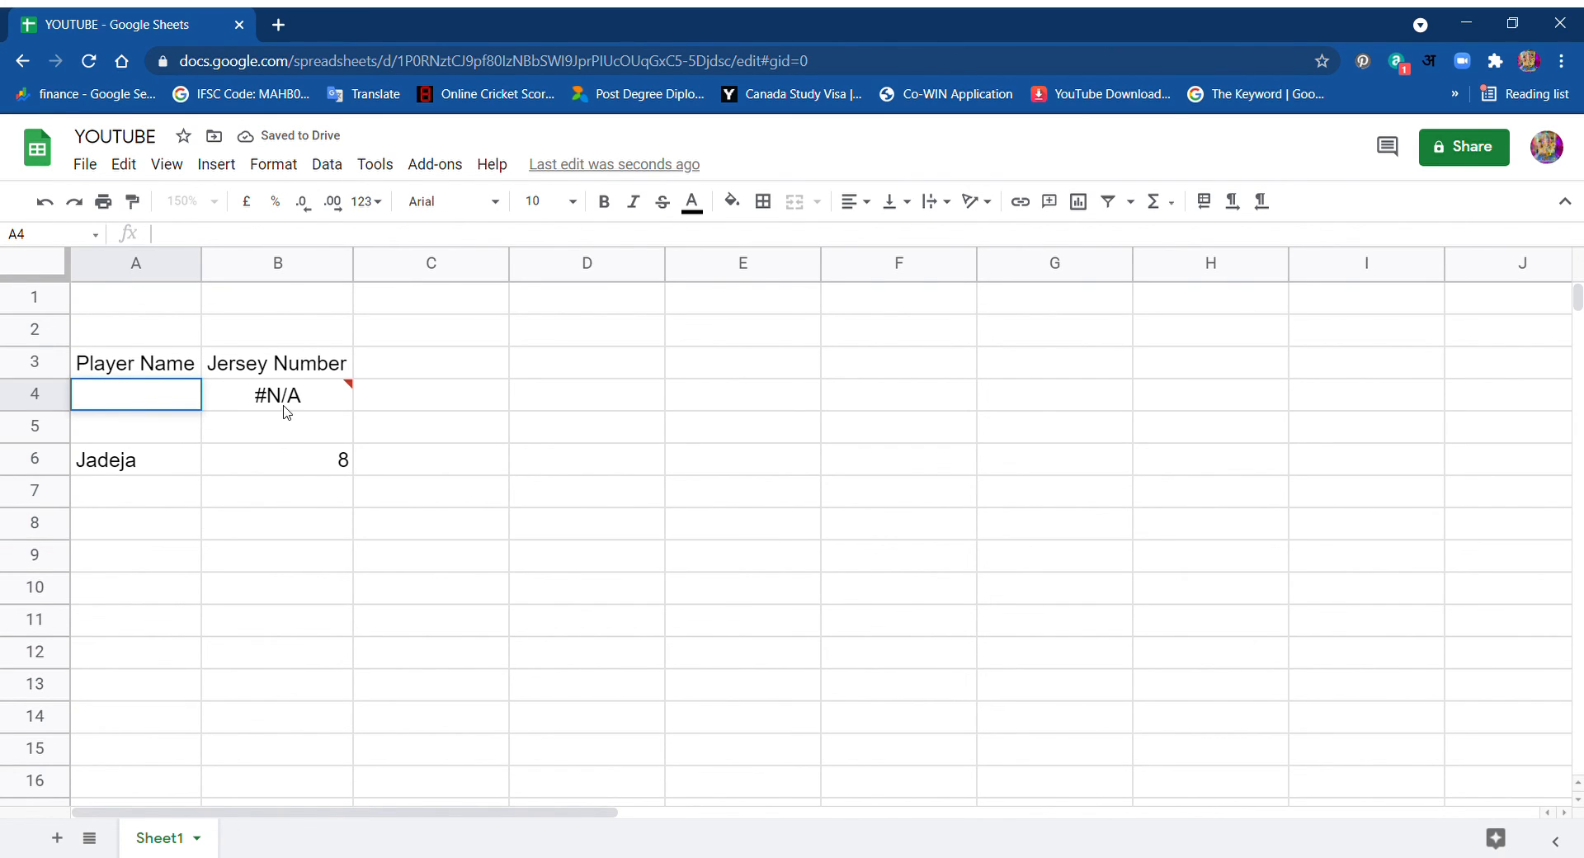
pyautogui.click(283, 405)
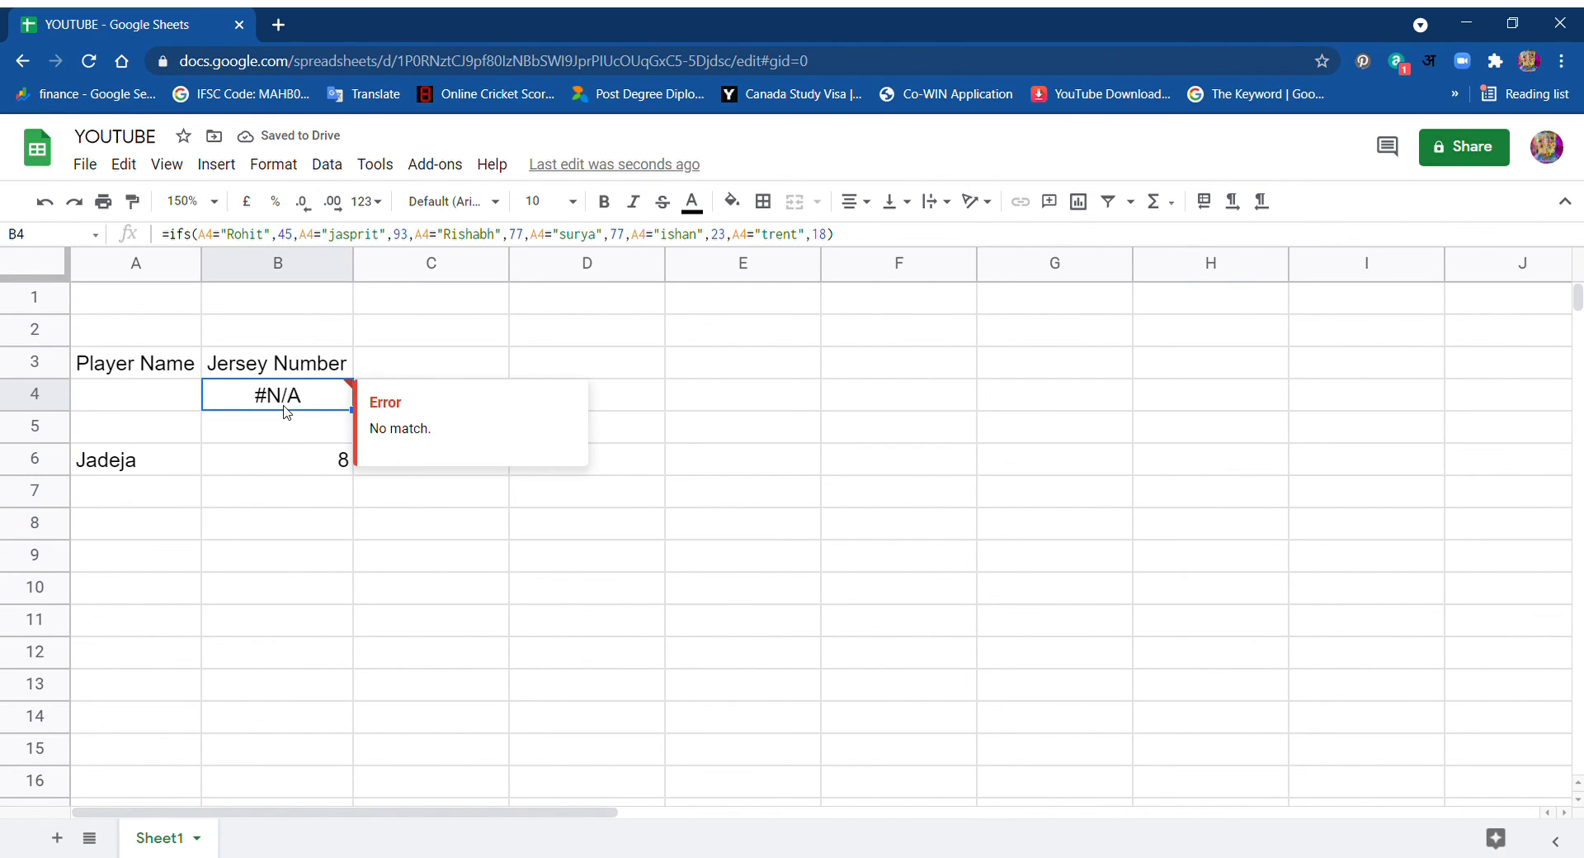
# - Enter shikhar in A4 to test the IFS formula with a player name missing from its conditions
pyautogui.click(148, 401)
pyautogui.write('shikhar')
pyautogui.press('Return')
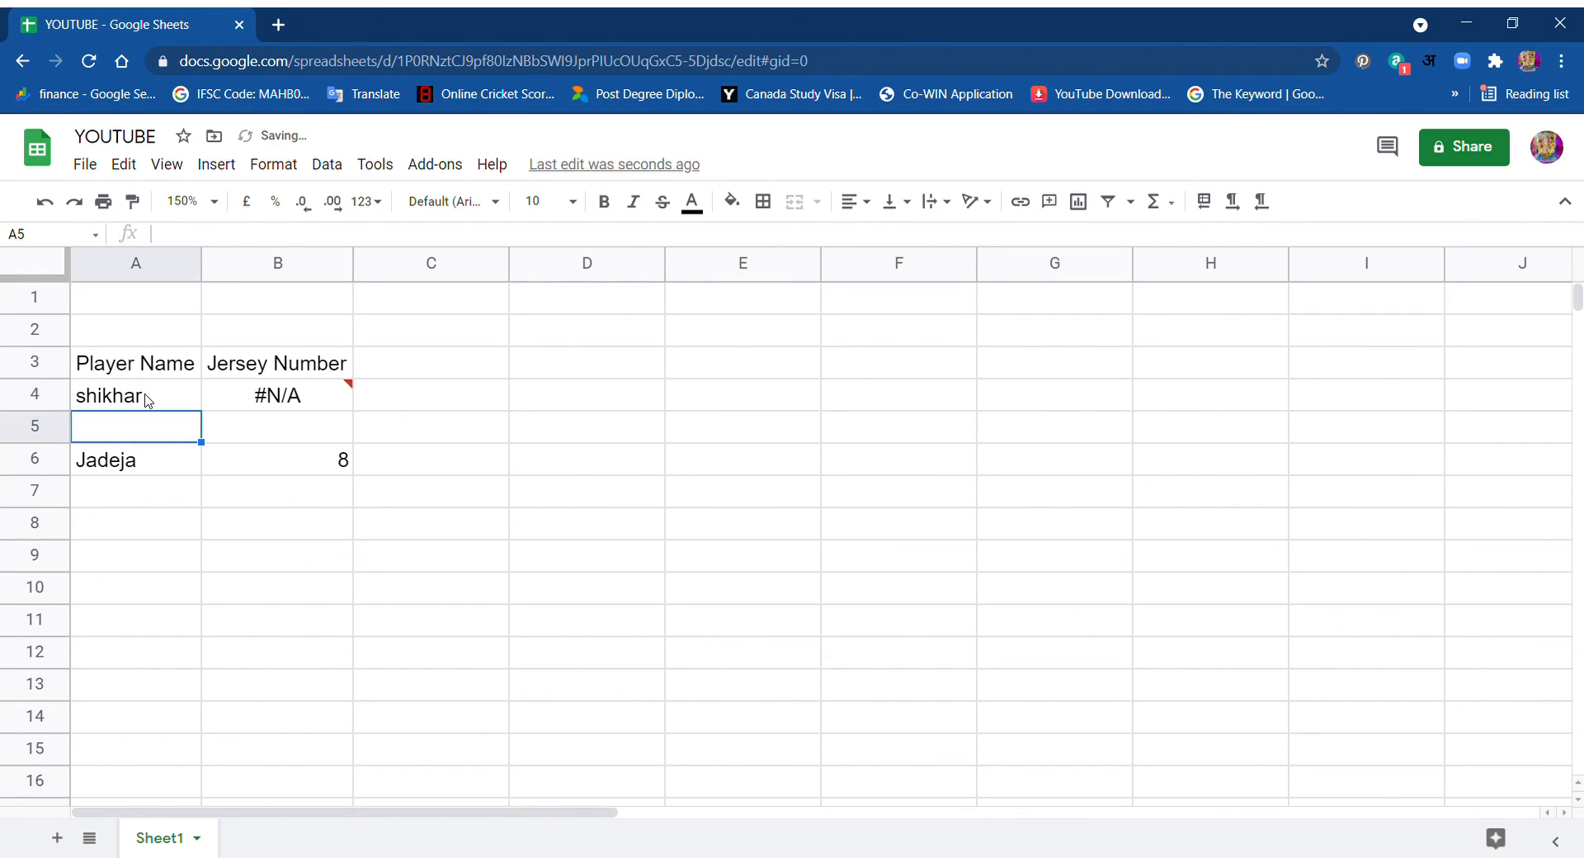
# - Replace the player name in A4 with rishabh to test the IFS formula's Rishabh condition
pyautogui.click(147, 401)
pyautogui.press('Delete')
pyautogui.write('rishabh')
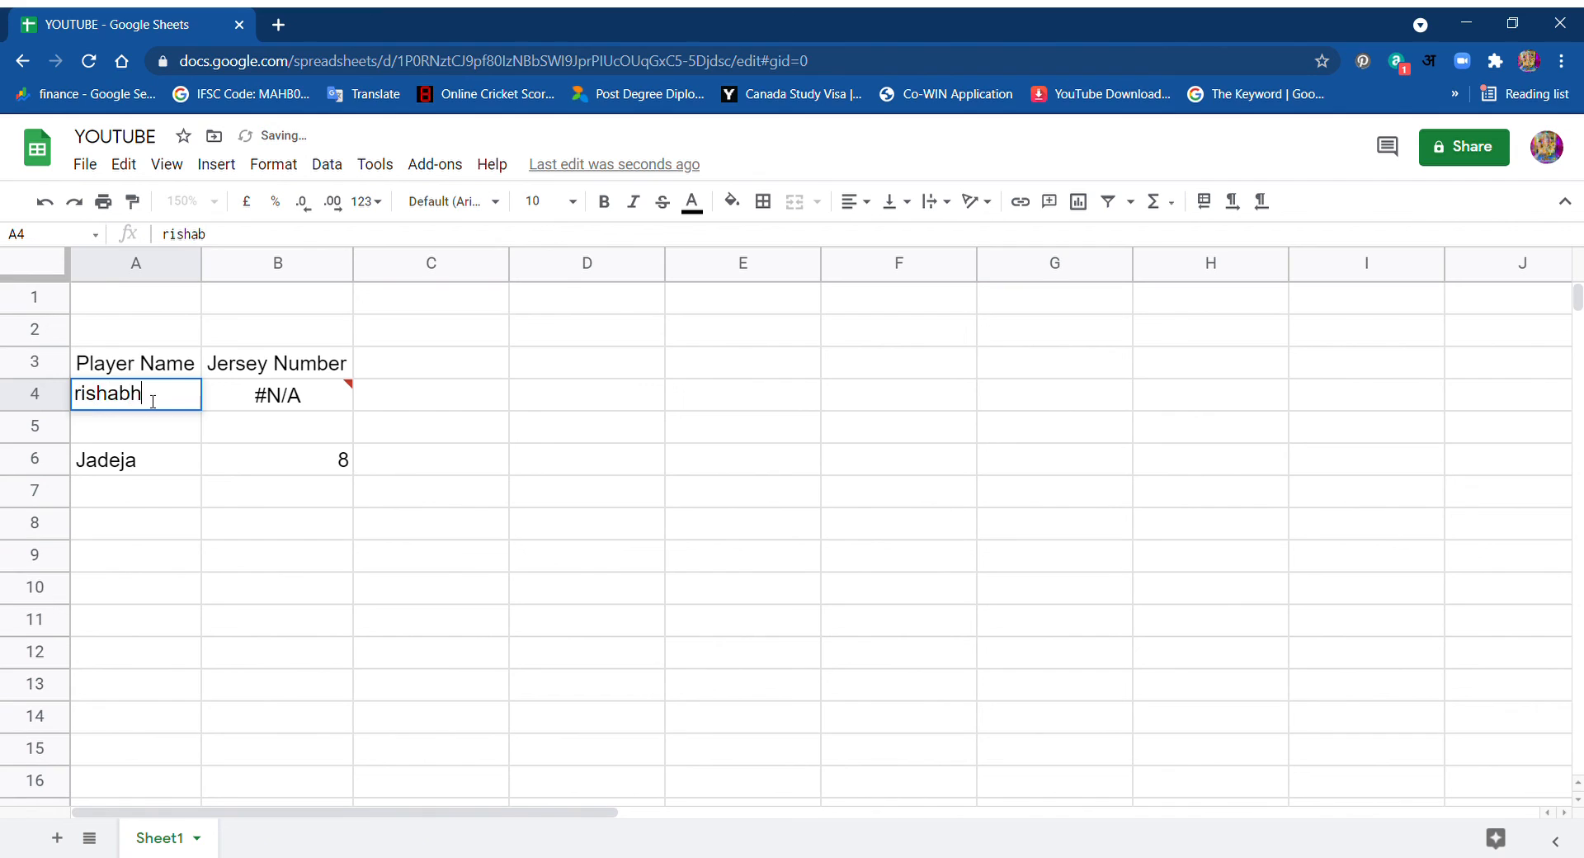
pyautogui.press('Return')
pyautogui.click(147, 401)
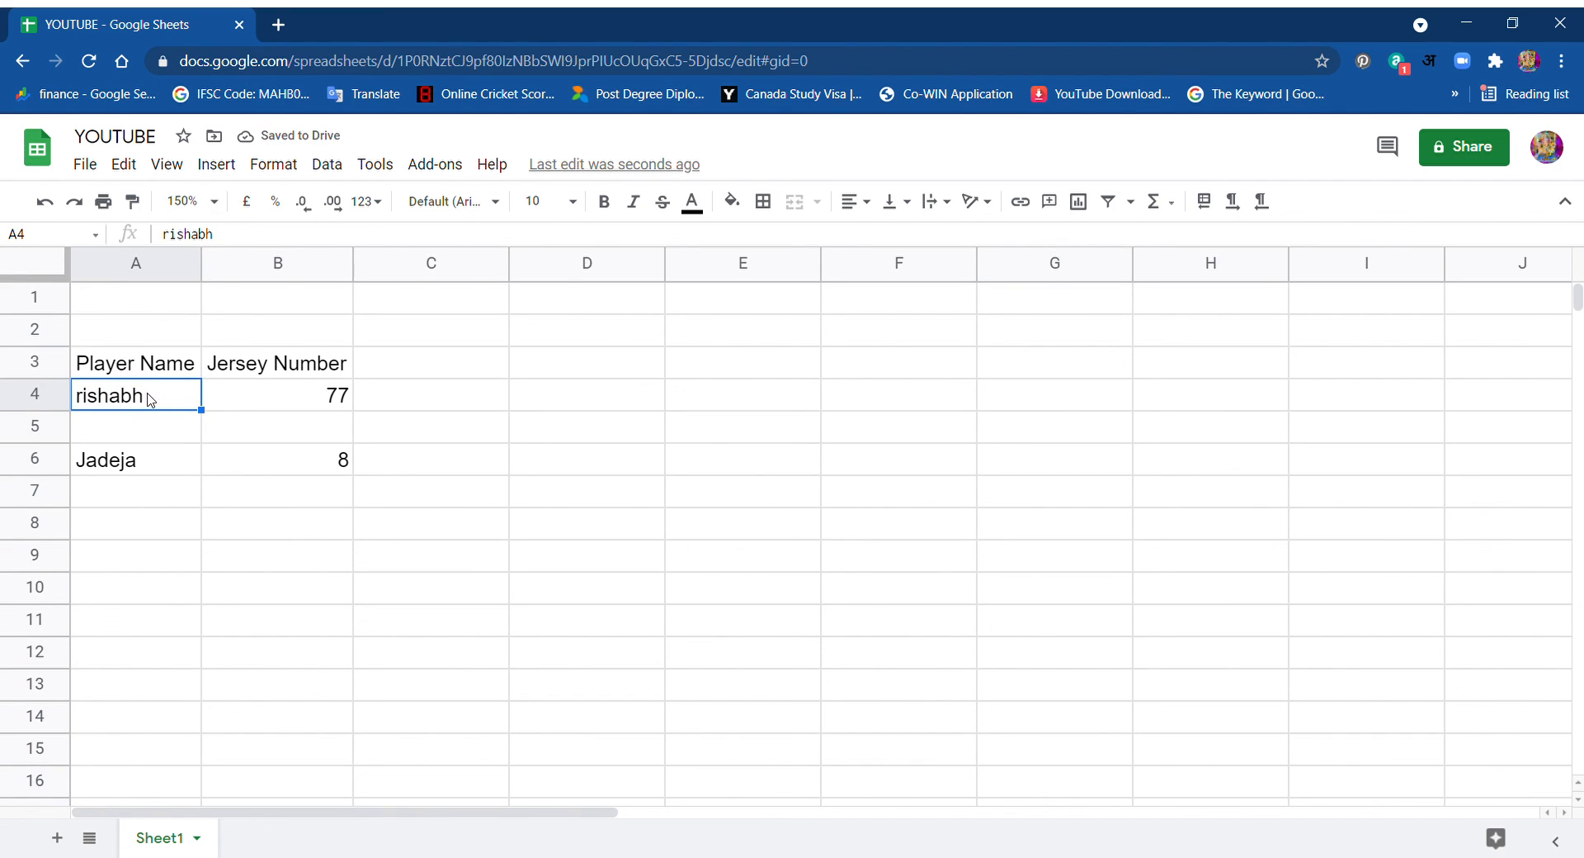
# - Open the IFS formula in B4 for editing to review its conditions and return values
pyautogui.click(307, 401)
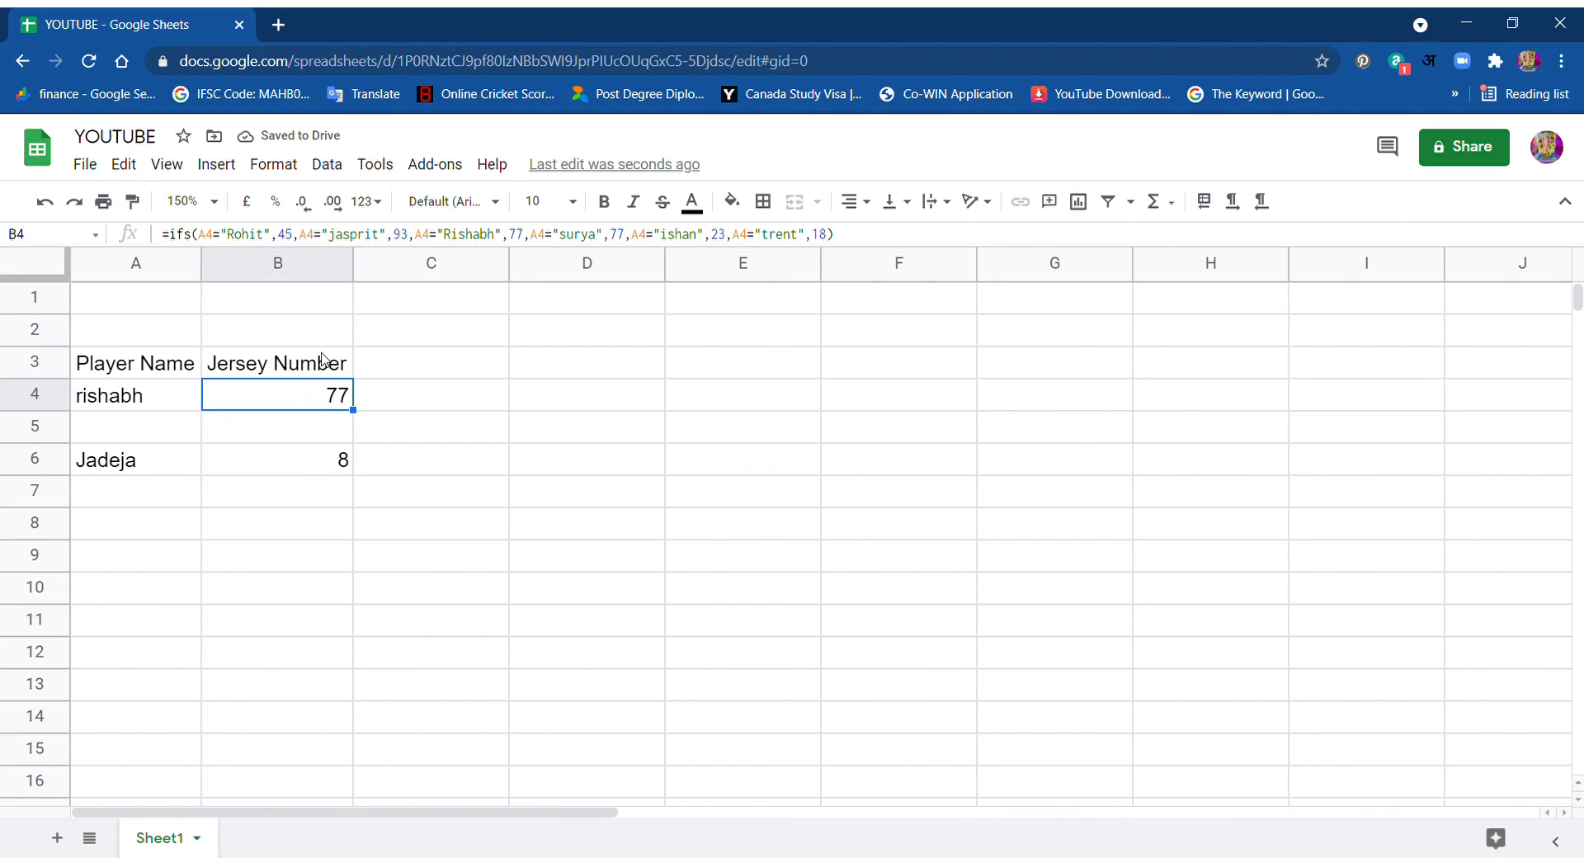
pyautogui.click(276, 235)
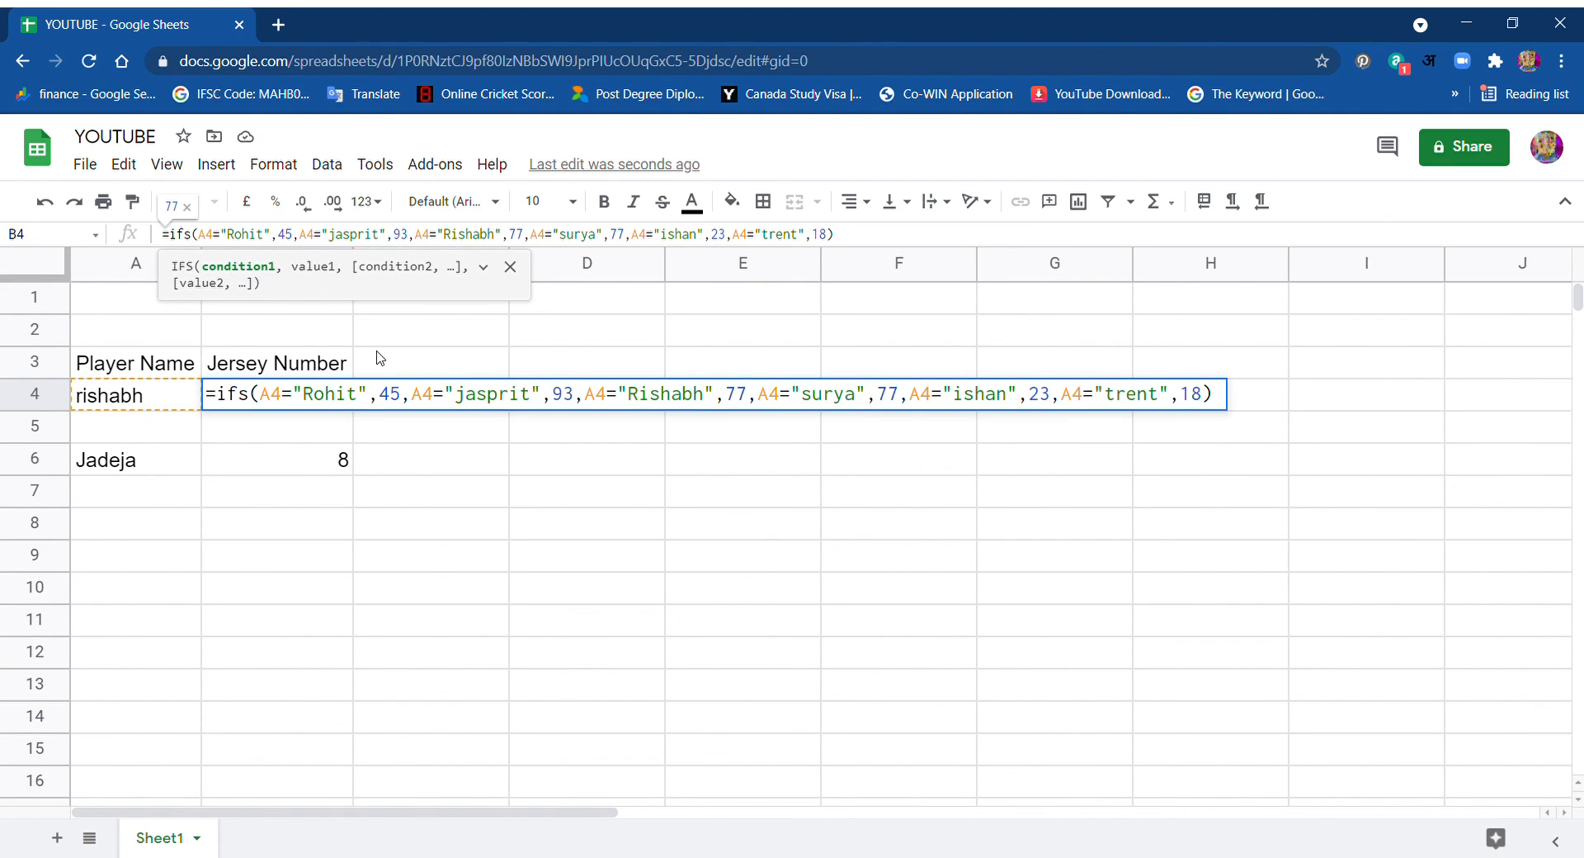